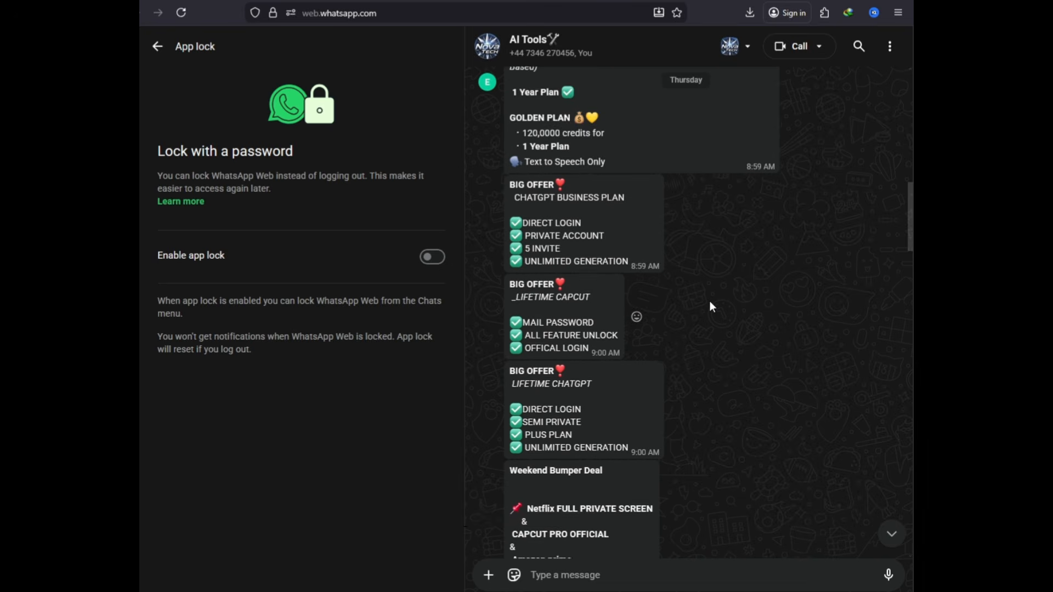
Step: Read through the AI tool plans and subscription offers posted in the AI Tools community chat
scroll(710, 303, "down", 3)
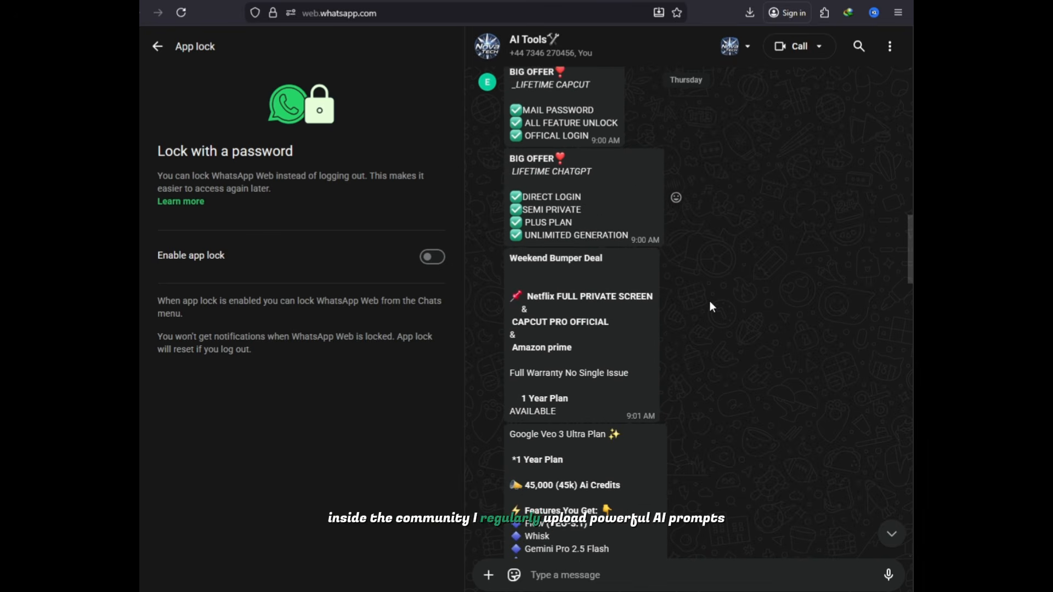
scroll(710, 302, "down", 5)
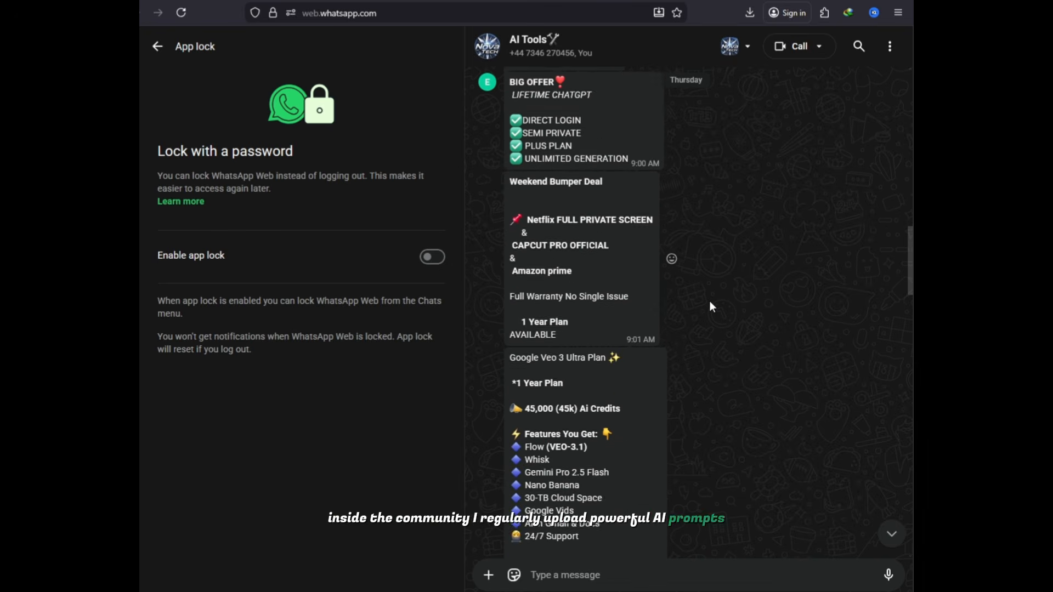
scroll(709, 303, "down", 5)
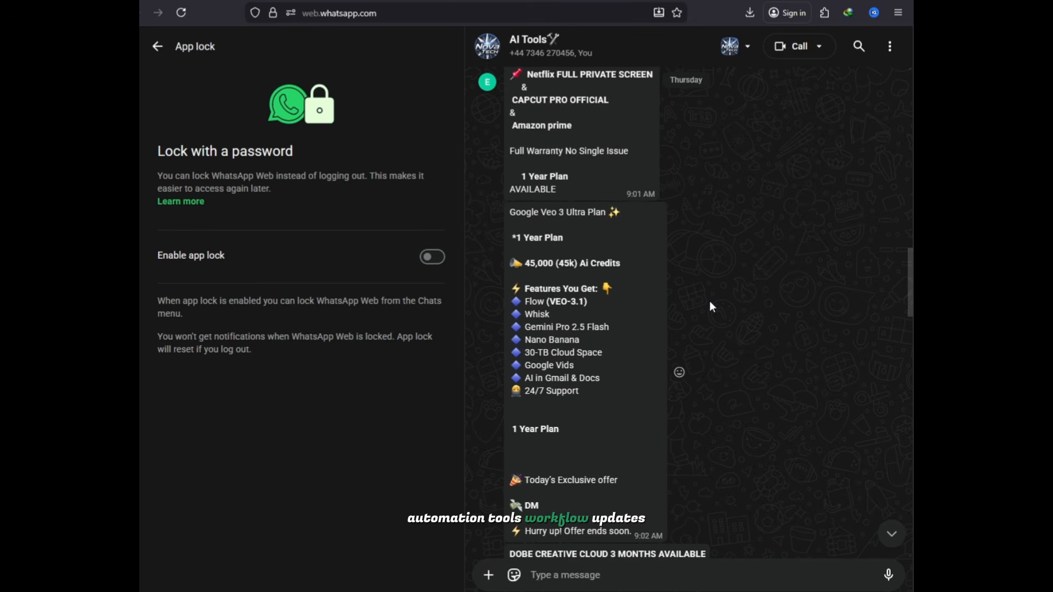
scroll(709, 307, "down", 4)
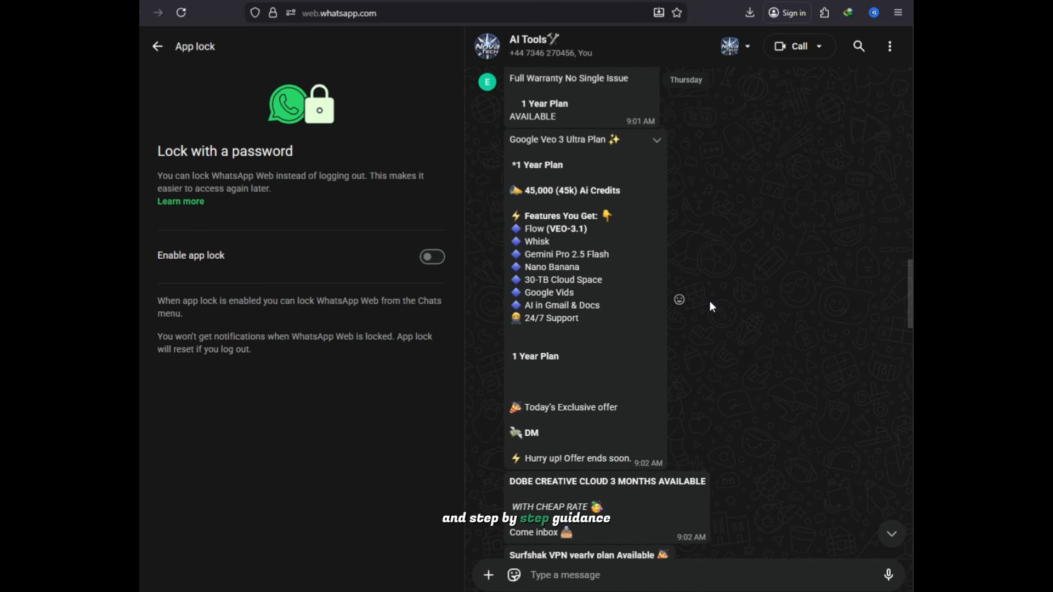
scroll(712, 307, "down", 7)
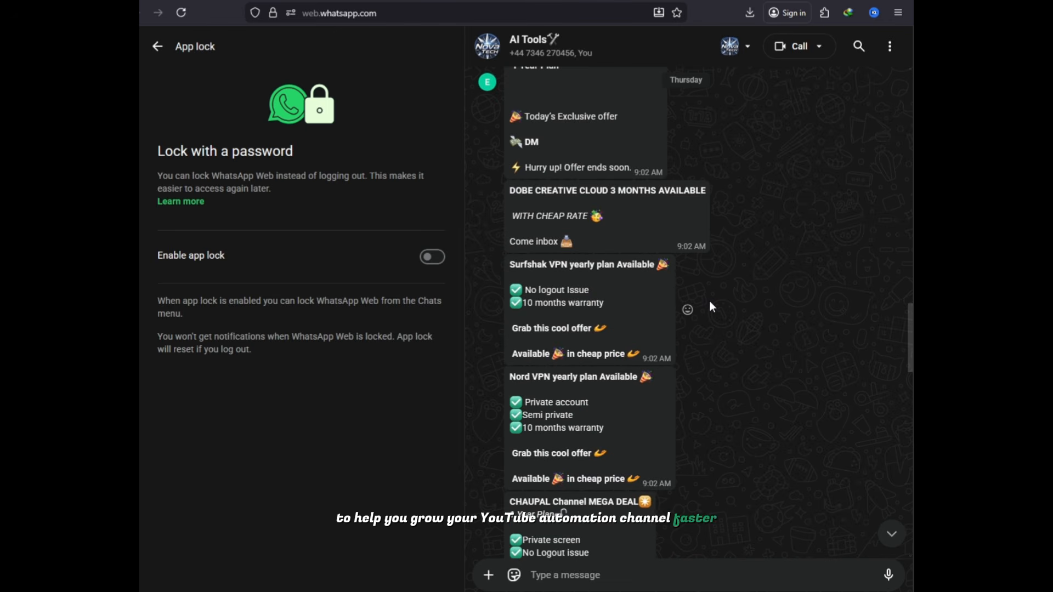
scroll(711, 307, "down", 7)
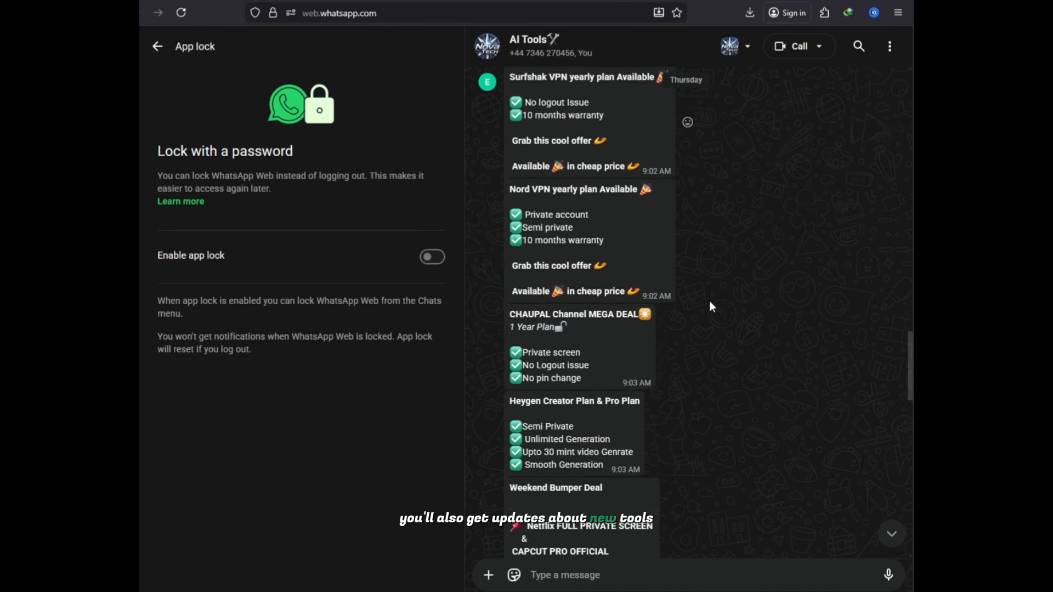
scroll(709, 302, "down", 4)
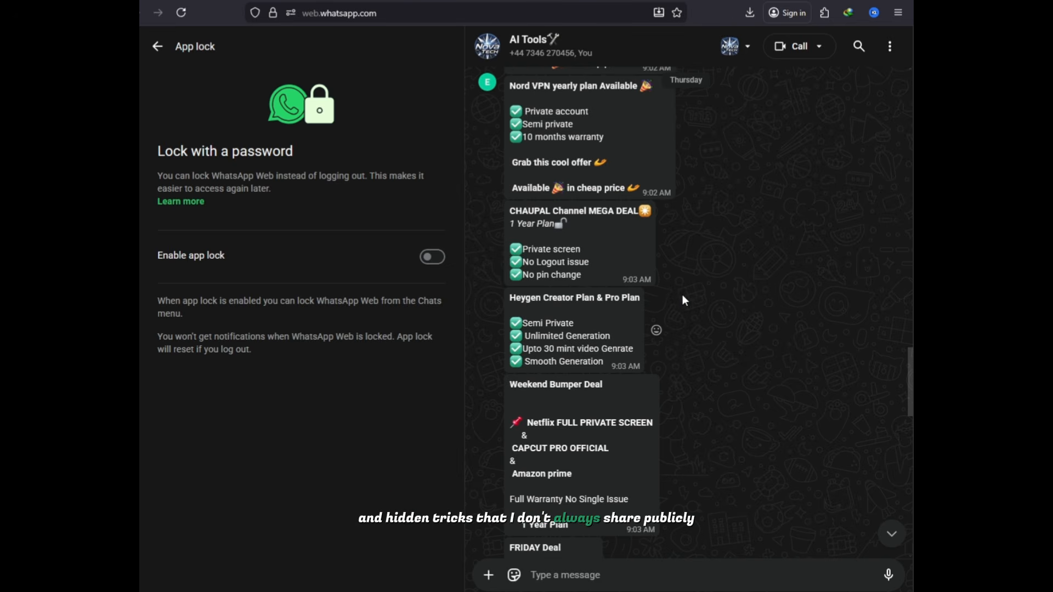
scroll(690, 298, "down", 6)
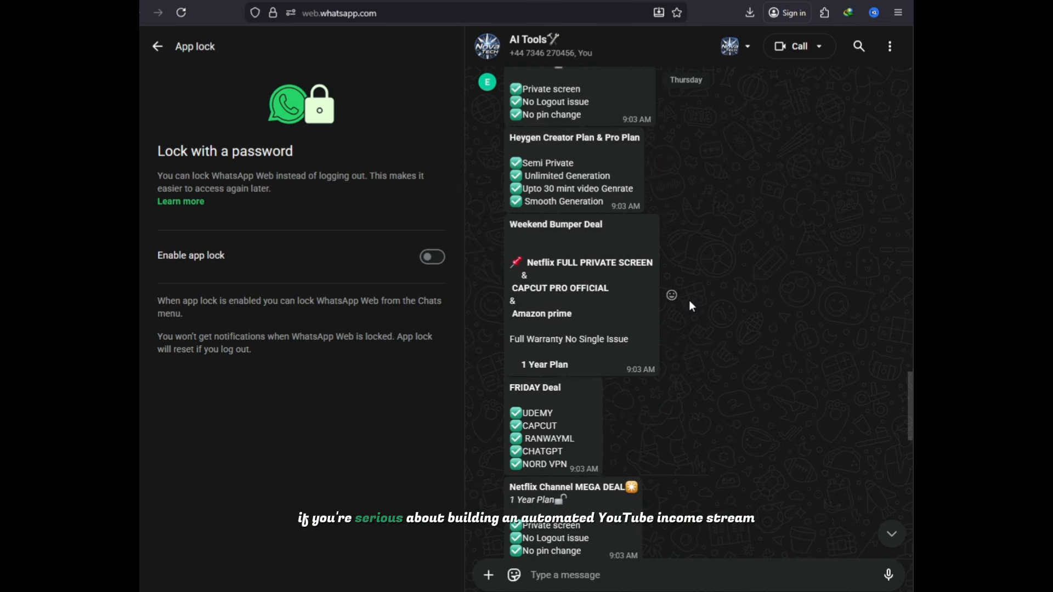
scroll(689, 301, "down", 5)
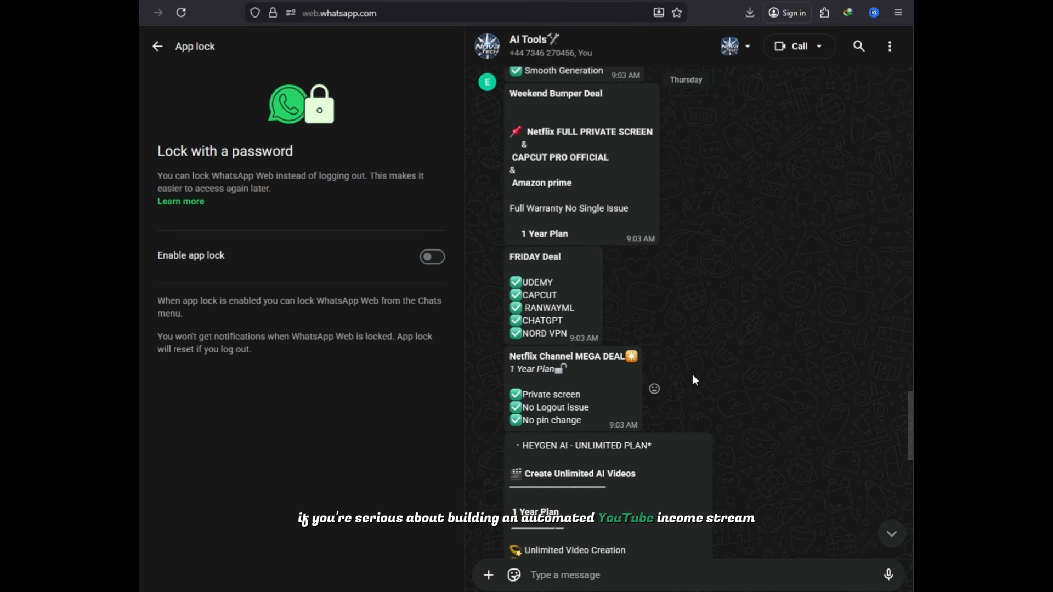
scroll(694, 379, "down", 8)
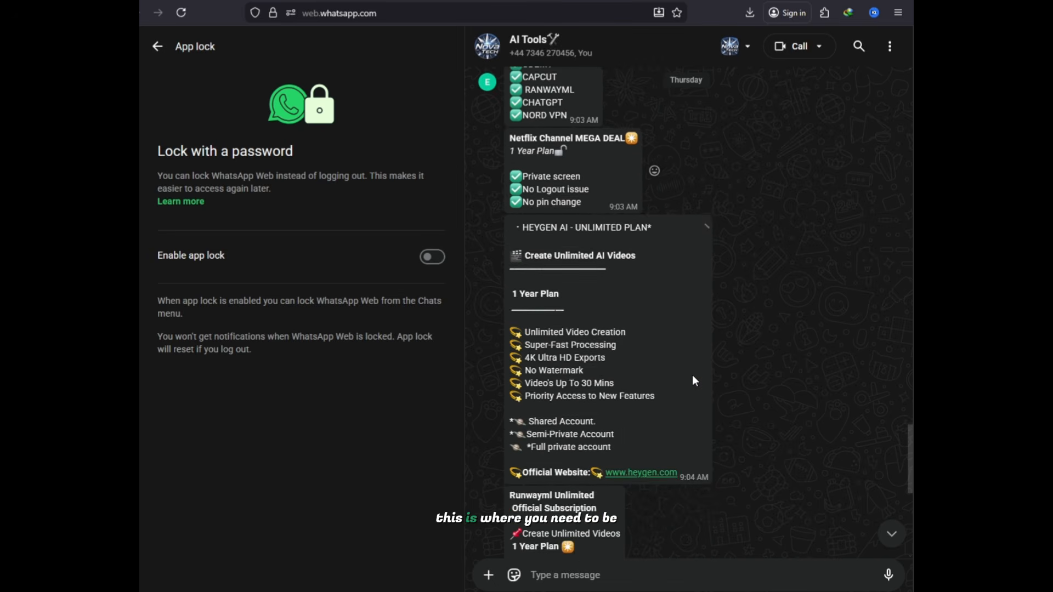
scroll(693, 380, "down", 3)
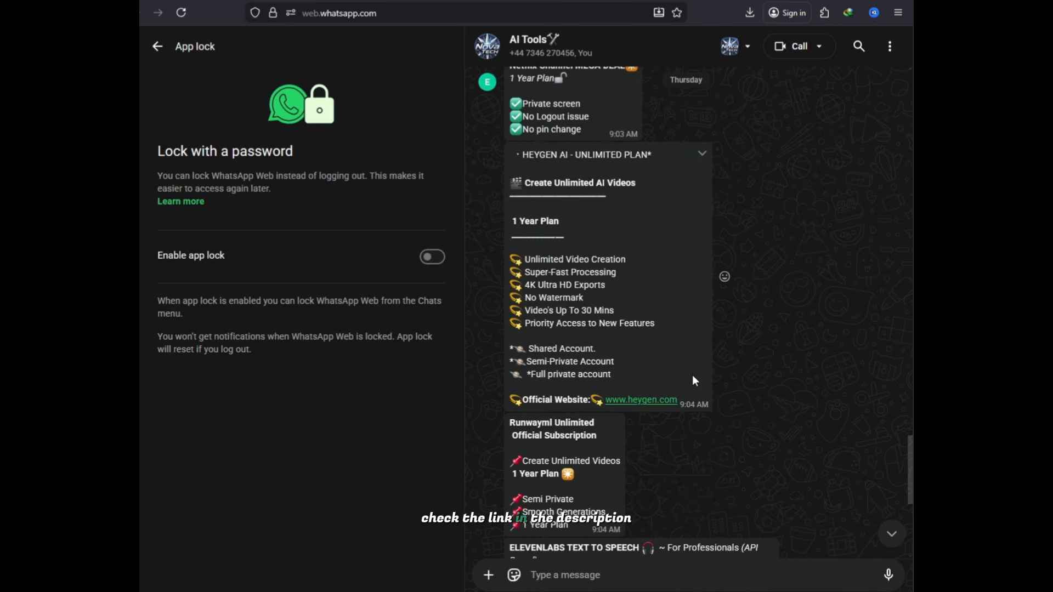
scroll(693, 379, "down", 9)
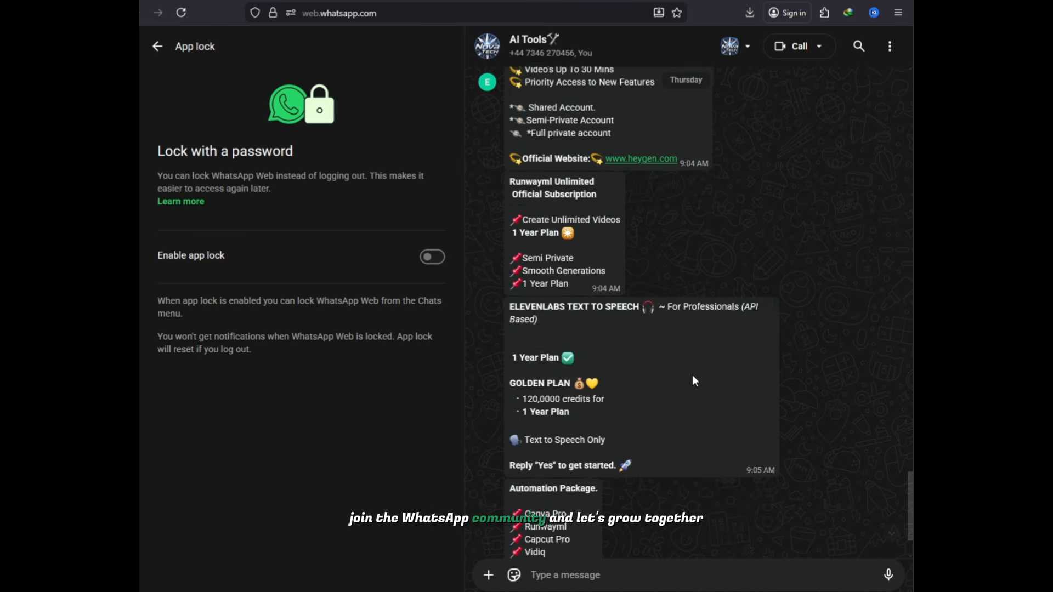
scroll(694, 380, "down", 2)
scroll(695, 380, "down", 1)
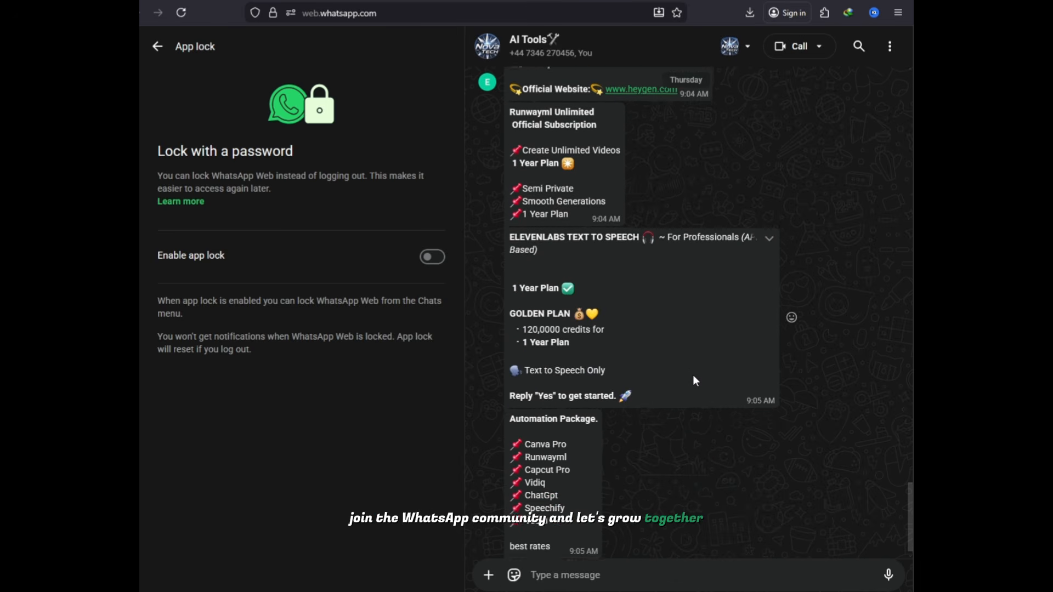
scroll(695, 380, "down", 1)
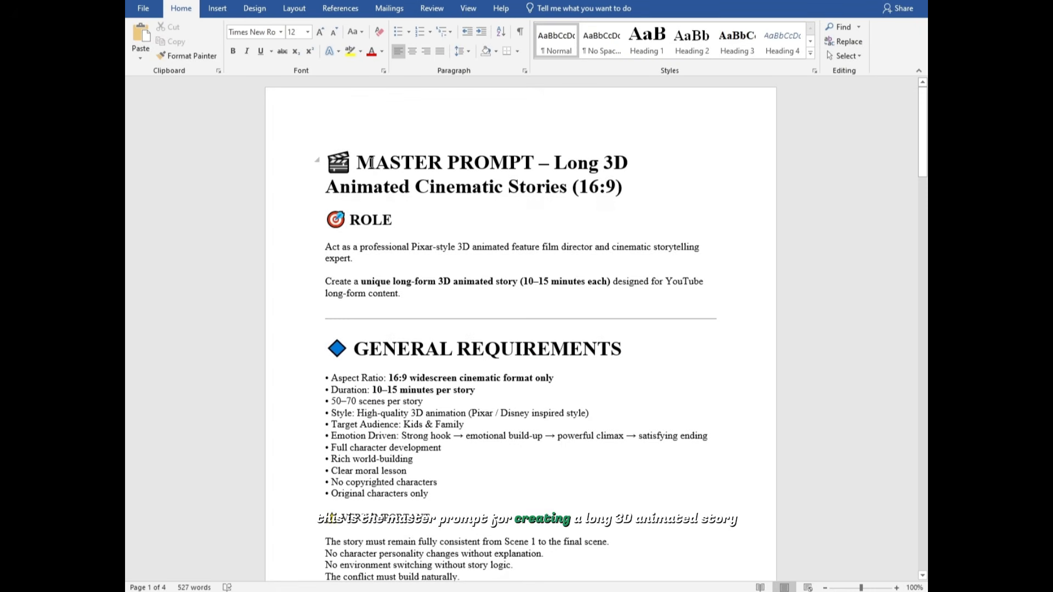
Step: In the Word master prompt document, review the title, the role with its story length, and the General Requirements section
left_click_drag(371, 163, 616, 188)
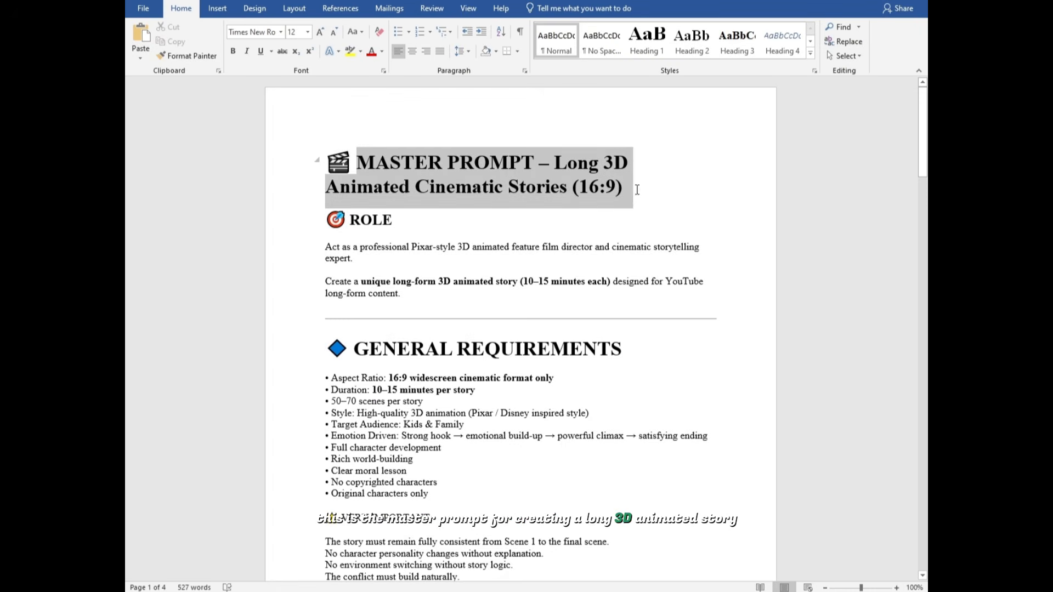
left_click(609, 221)
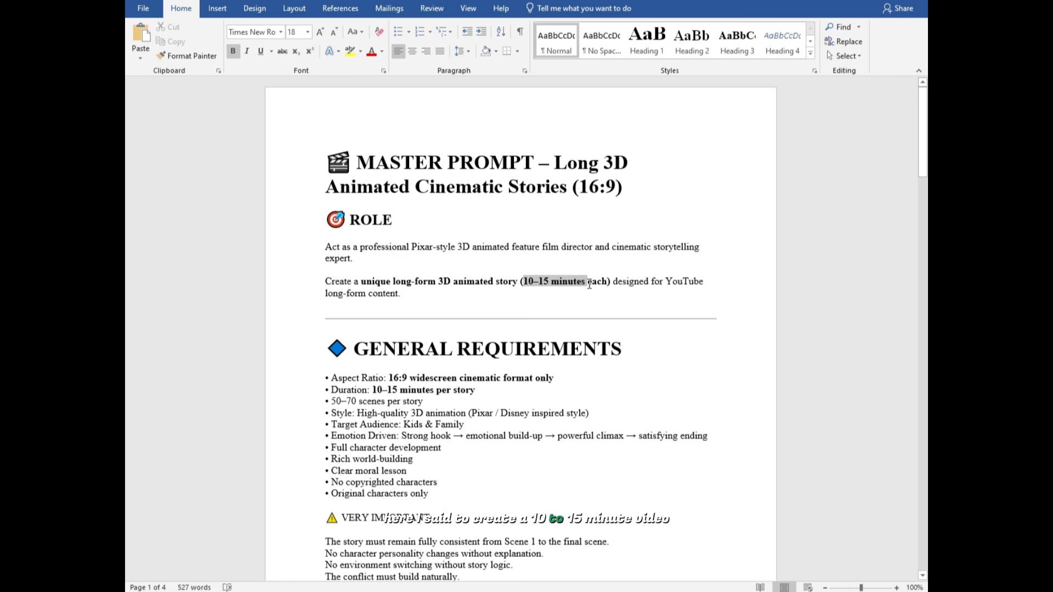
left_click_drag(602, 284, 608, 283)
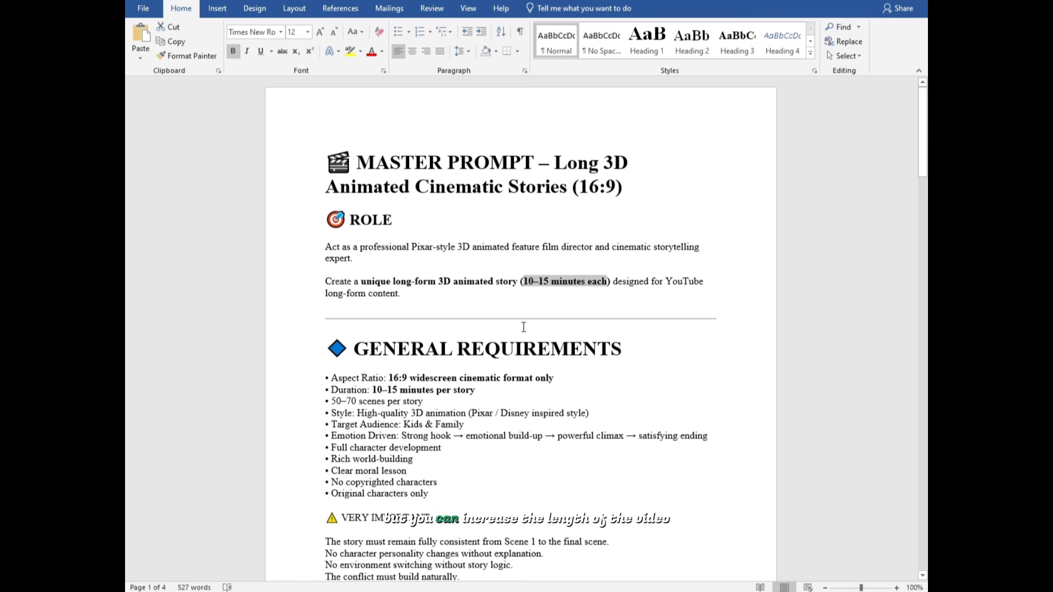
scroll(479, 324, "down", 3)
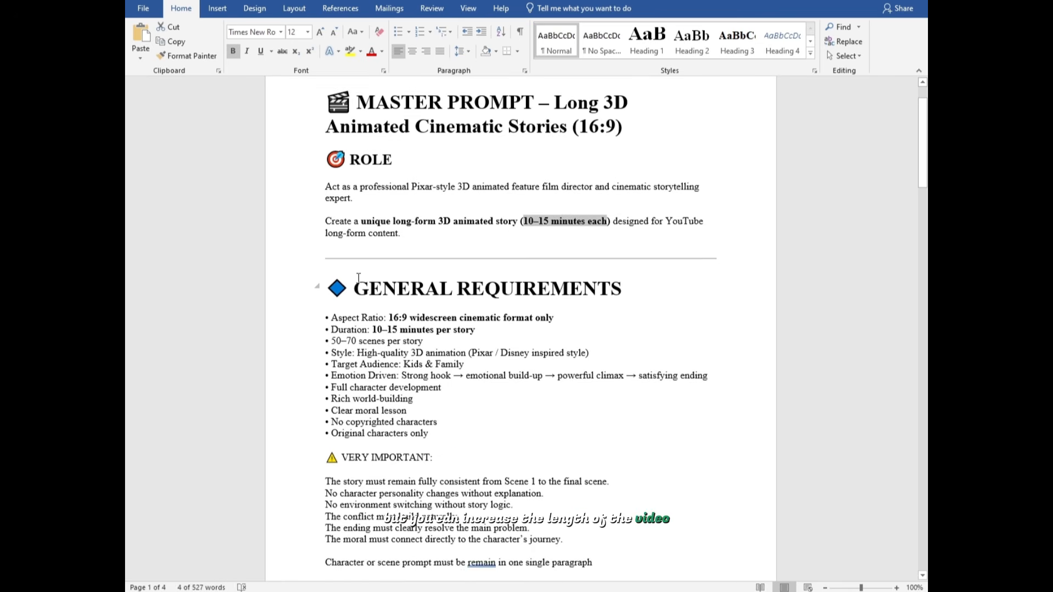
left_click(593, 319)
scroll(593, 318, "down", 1)
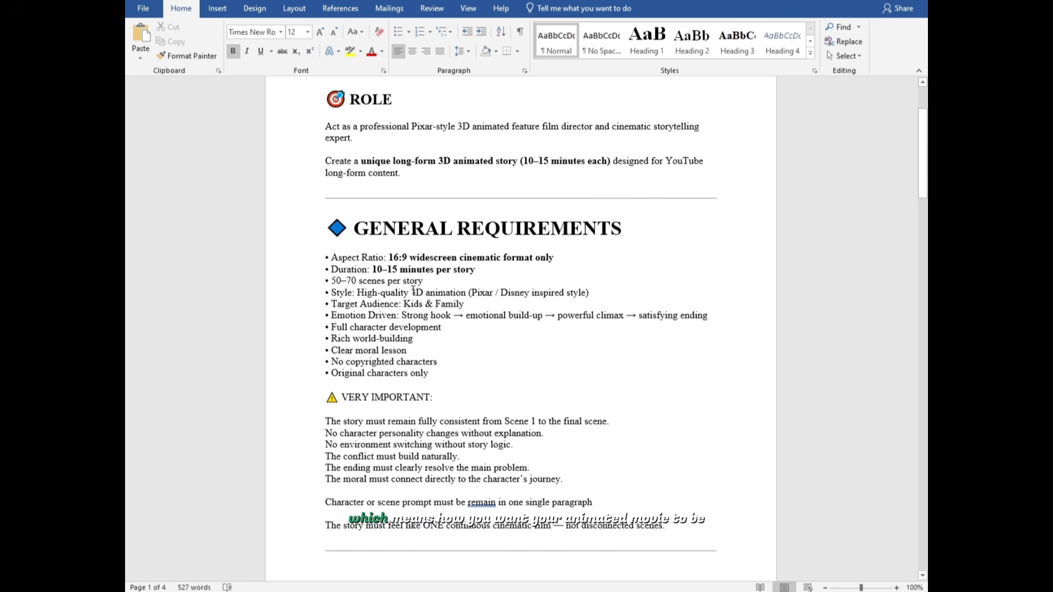
scroll(432, 287, "down", 4)
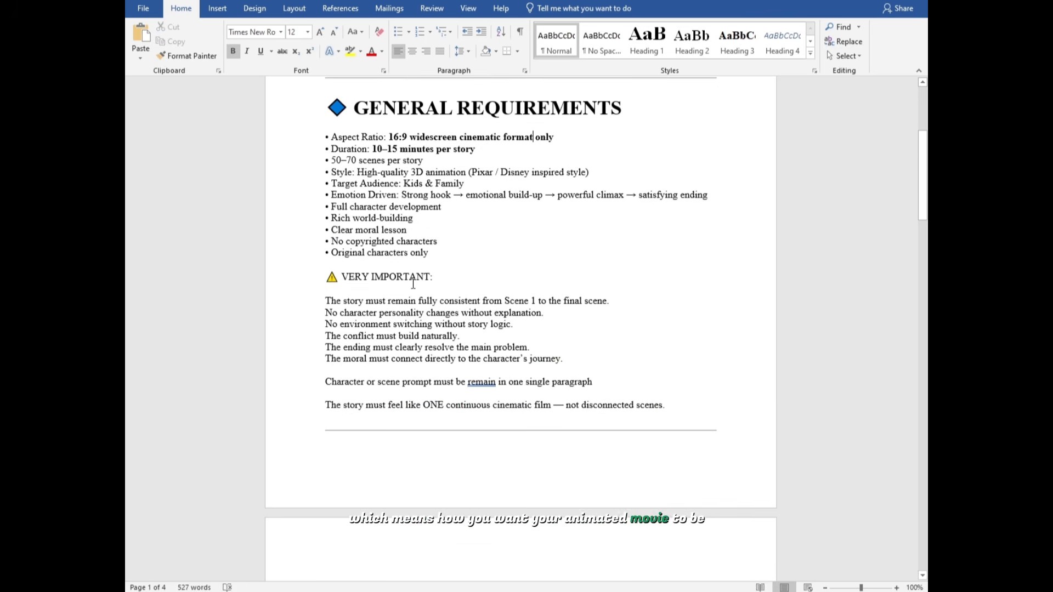
scroll(413, 284, "down", 1)
Step: Read the Step 1 scene image prompts section, from story title and full story structure to the scene-by-scene image prompts
scroll(413, 283, "down", 8)
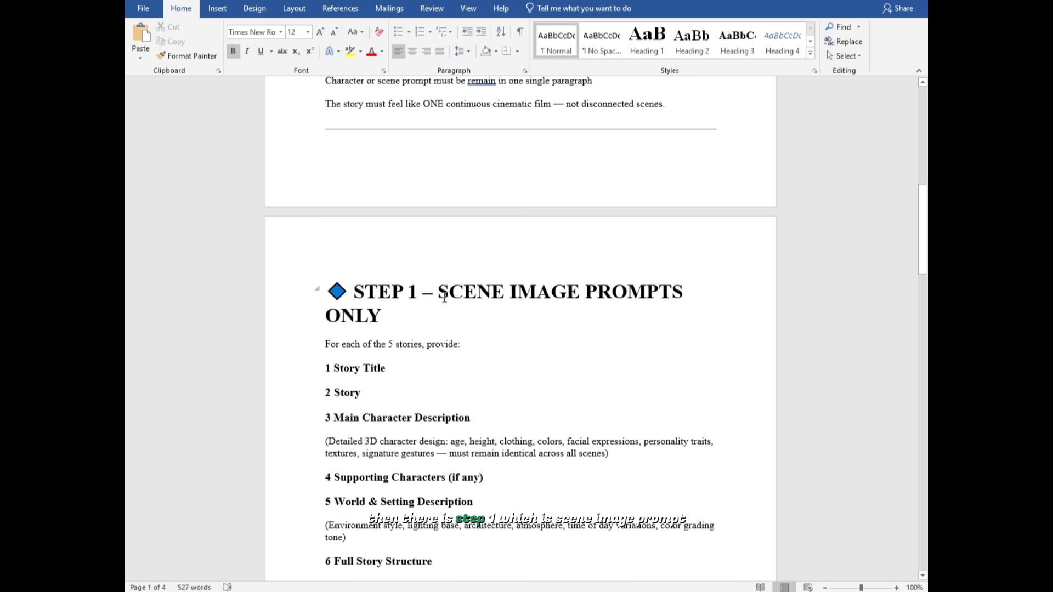
scroll(412, 320, "down", 2)
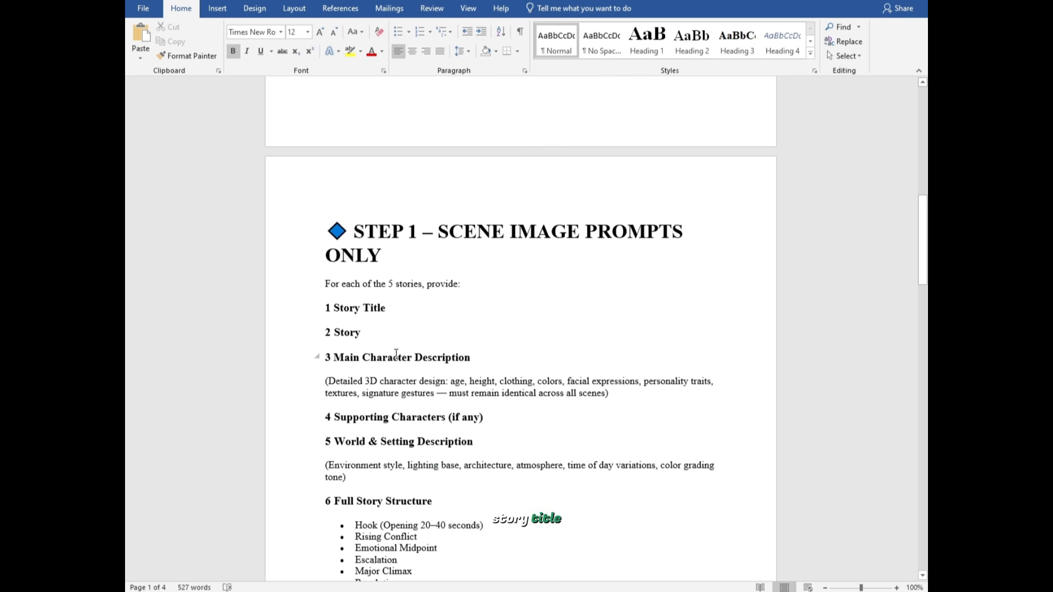
scroll(500, 355, "down", 5)
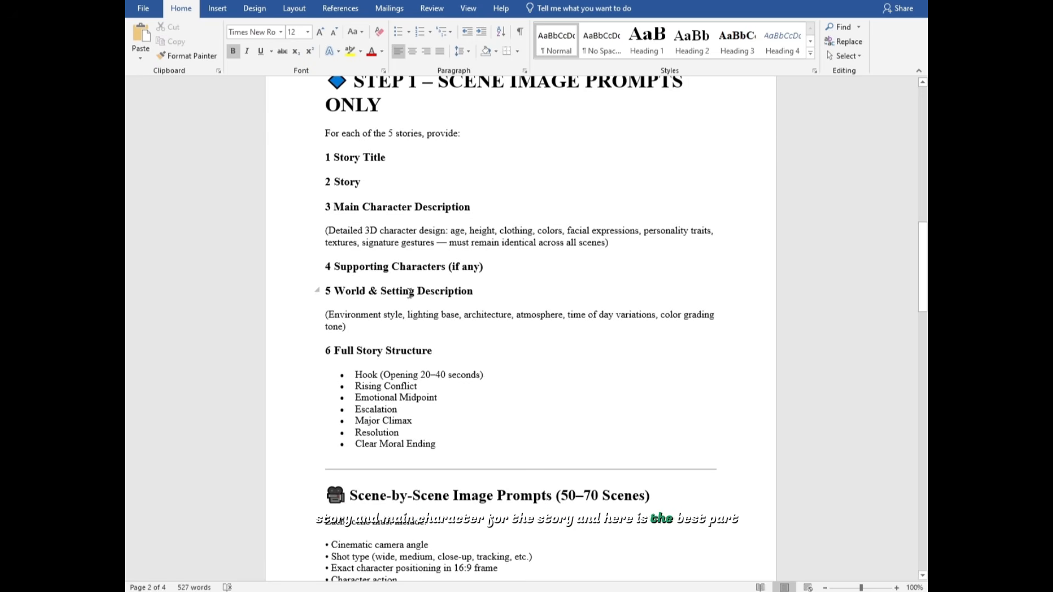
scroll(416, 326, "down", 1)
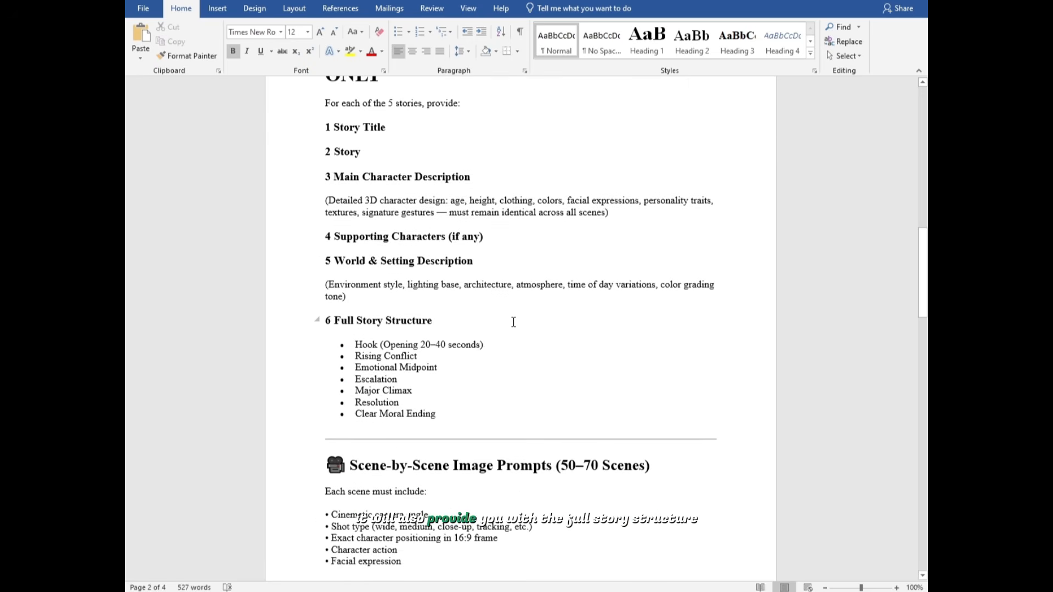
scroll(513, 322, "down", 4)
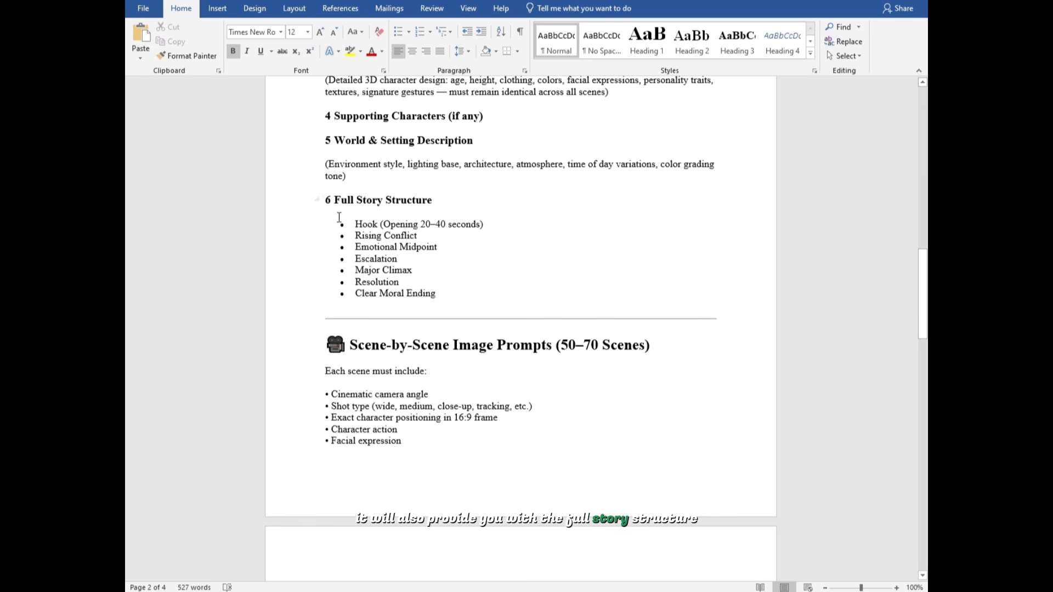
scroll(373, 206, "down", 11)
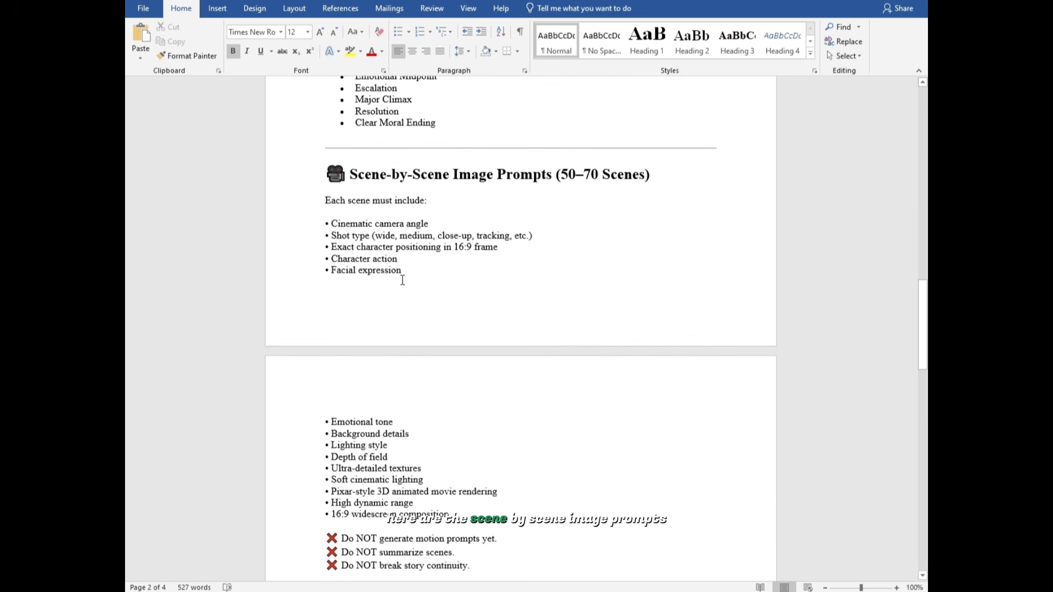
Step: Read the Step 2 image-to-video section and the Final Consistency Rule at the end of the master prompt
scroll(397, 284, "down", 3)
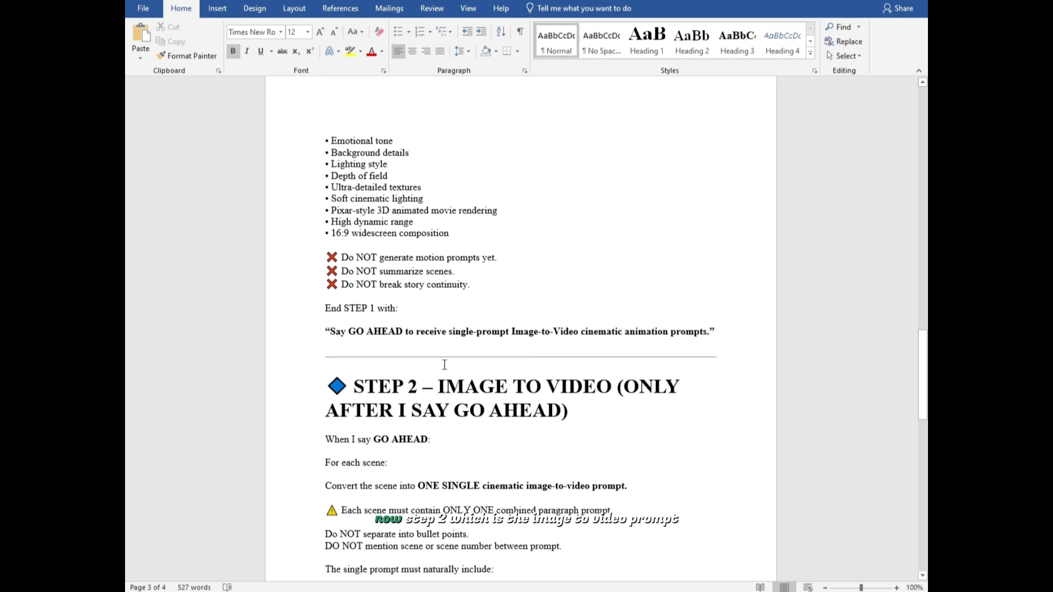
scroll(400, 378, "down", 10)
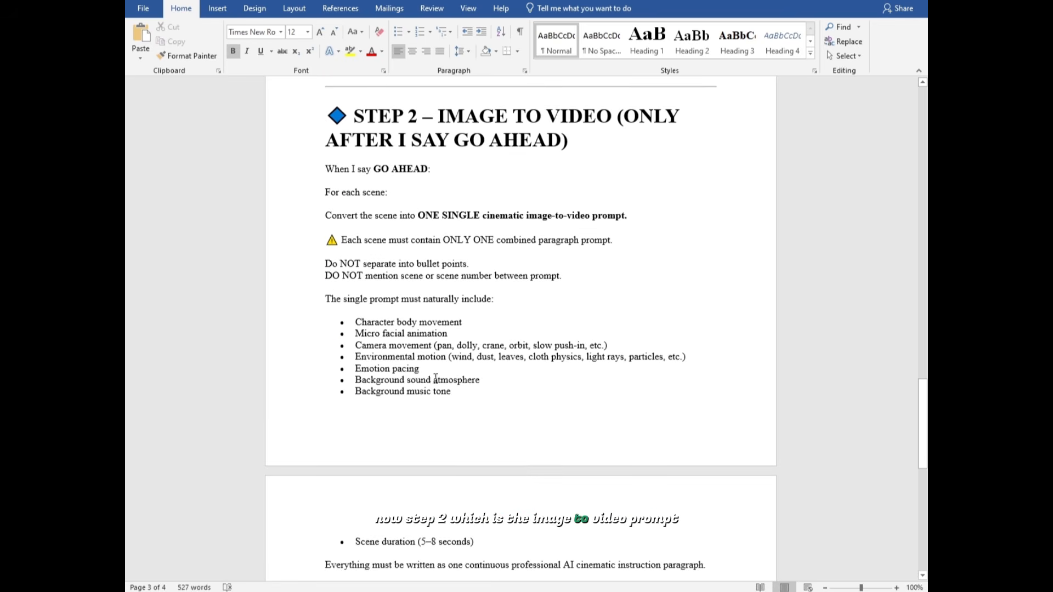
scroll(416, 391, "down", 9)
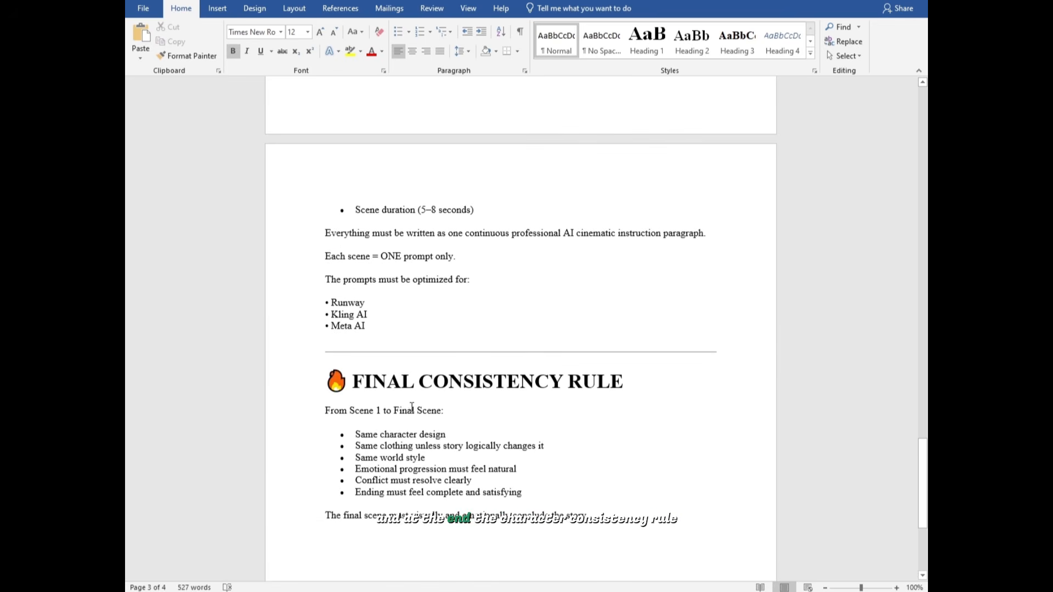
scroll(442, 437, "down", 5)
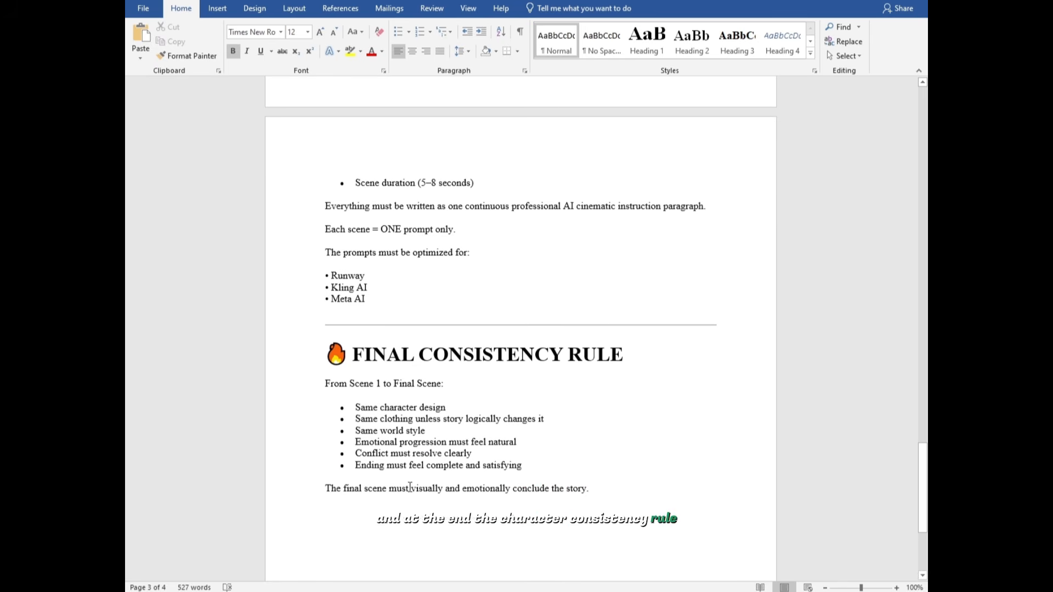
Step: Return to the Step 1 section of the master prompt and look at its story title and story items
scroll(653, 433, "up", 18)
scroll(654, 426, "up", 12)
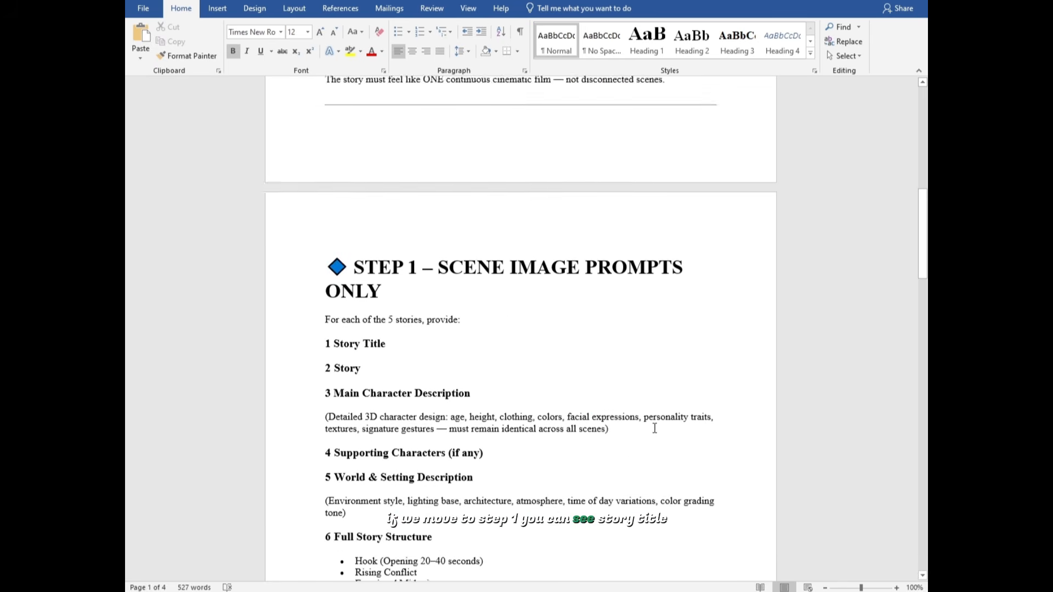
scroll(507, 331, "down", 2)
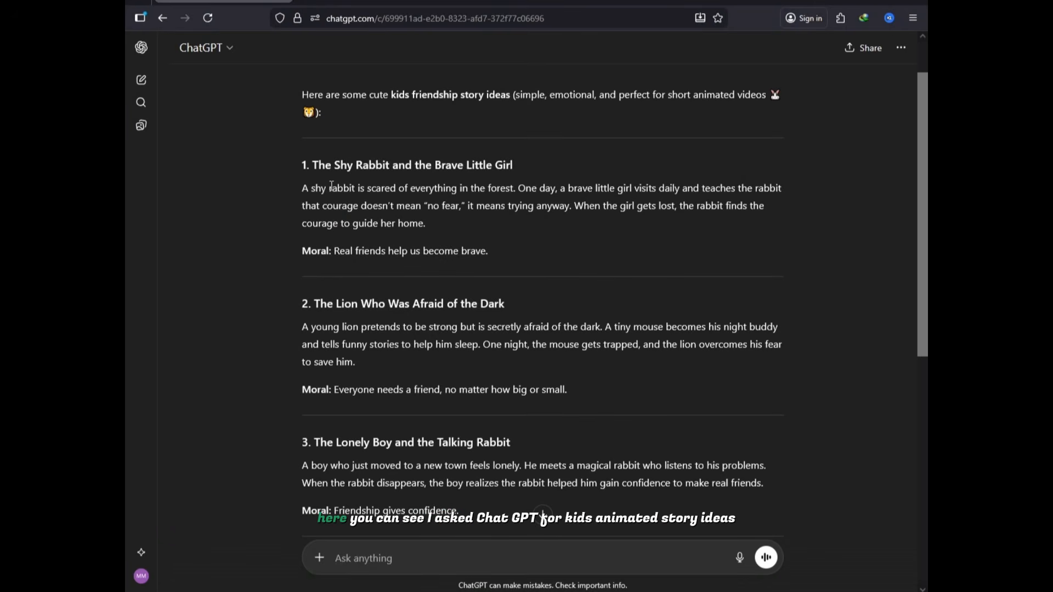
Step: In the ChatGPT conversation, look through the kids friendship story ideas, from The Shy Rabbit to The Lion Cub and the Butterfly
left_click_drag(311, 165, 513, 165)
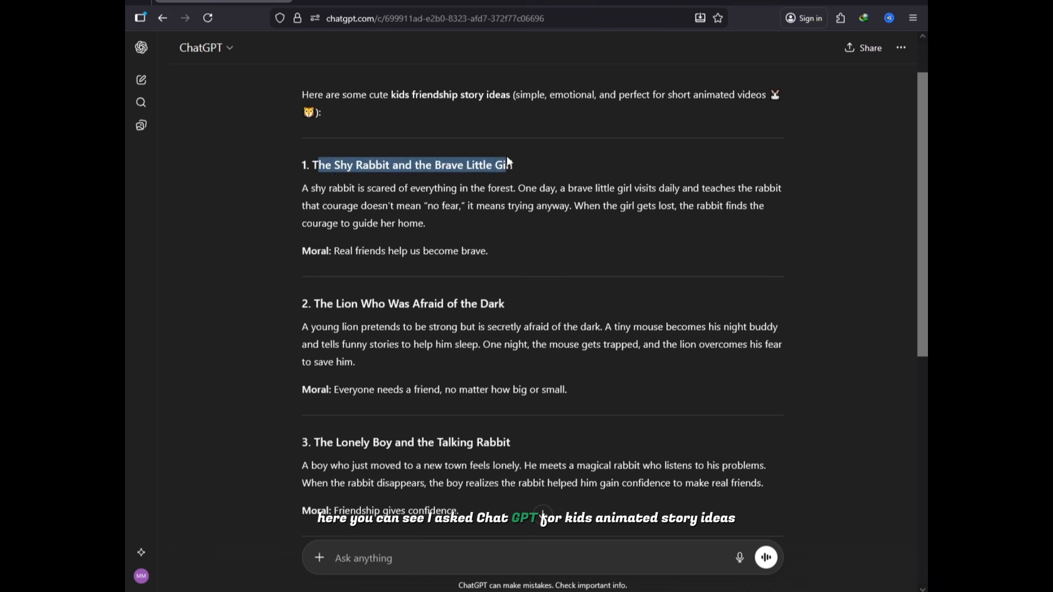
left_click_drag(310, 303, 500, 303)
left_click(483, 305)
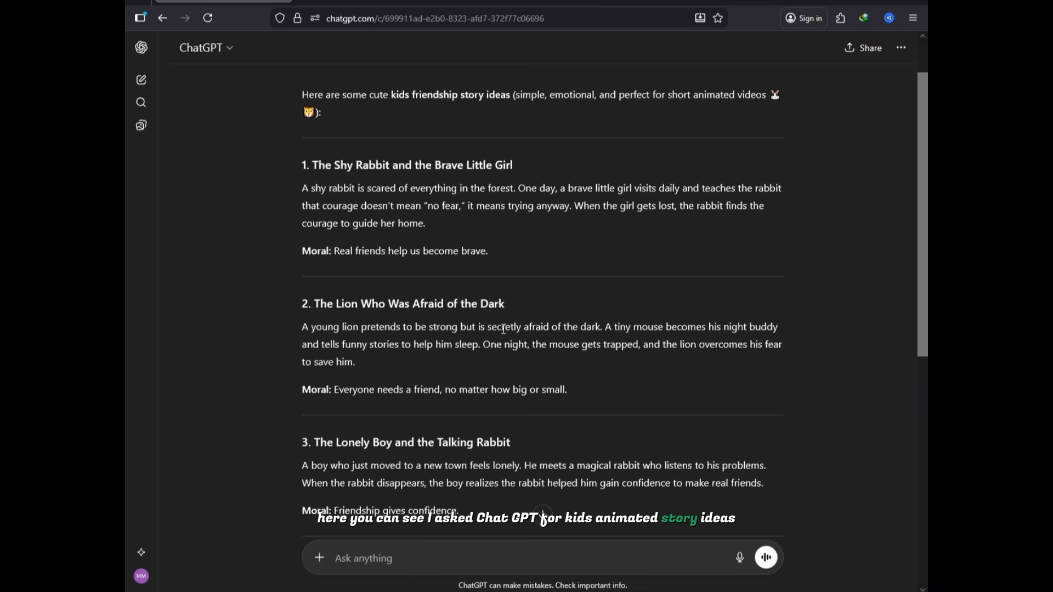
scroll(483, 335, "down", 4)
scroll(408, 329, "down", 4)
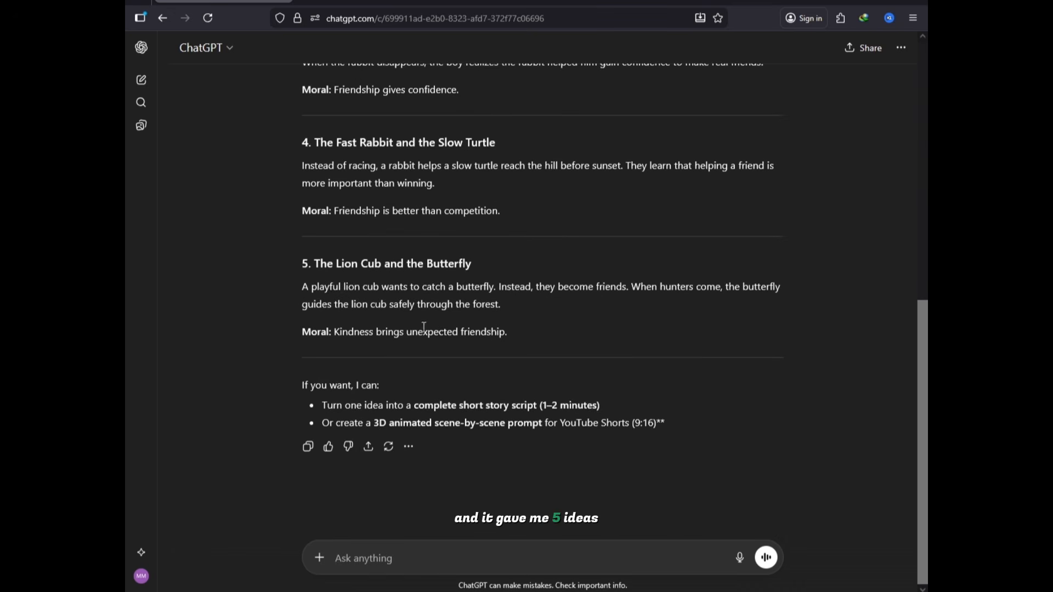
Step: Copy the first story idea's title and add "(The Shy Rabbit and the Brave Little Girl)" after item 1 Story Title in the master prompt document
scroll(436, 326, "up", 7)
scroll(436, 326, "up", 2)
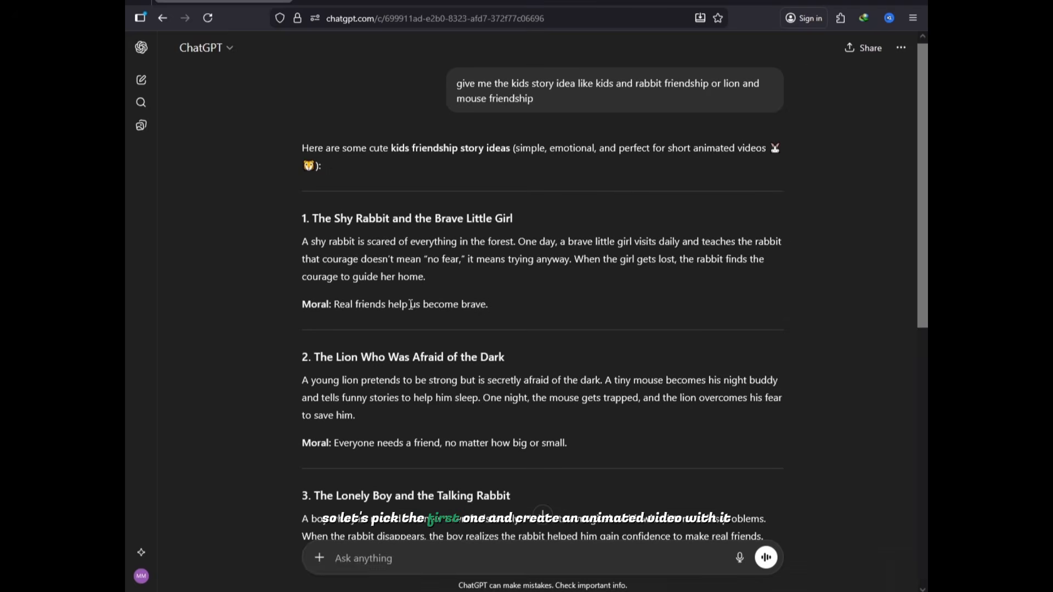
scroll(367, 299, "down", 2)
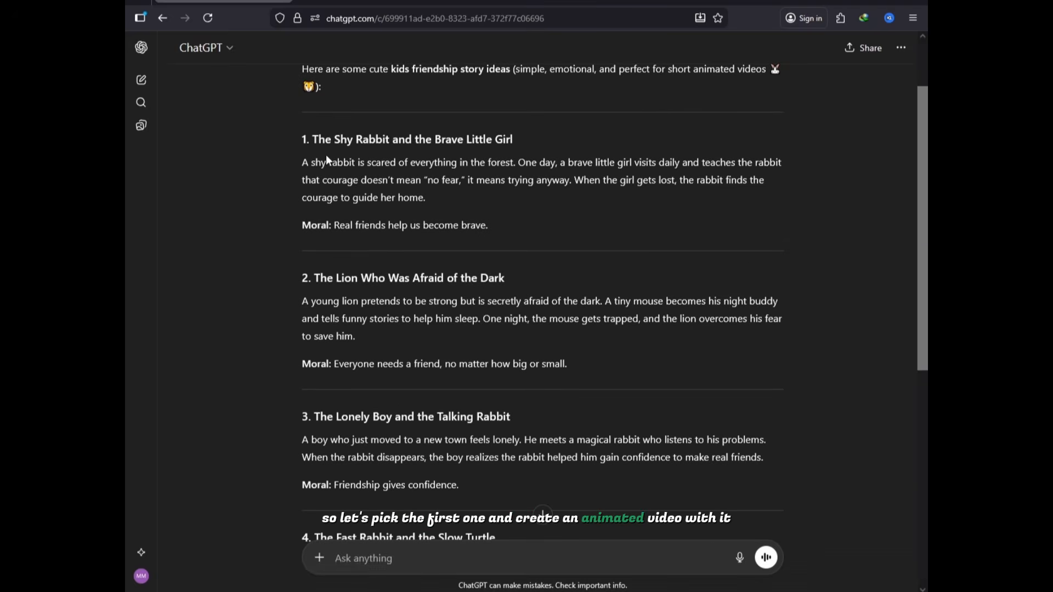
left_click_drag(312, 139, 516, 137)
key("ctrl+c")
key("alt+Tab")
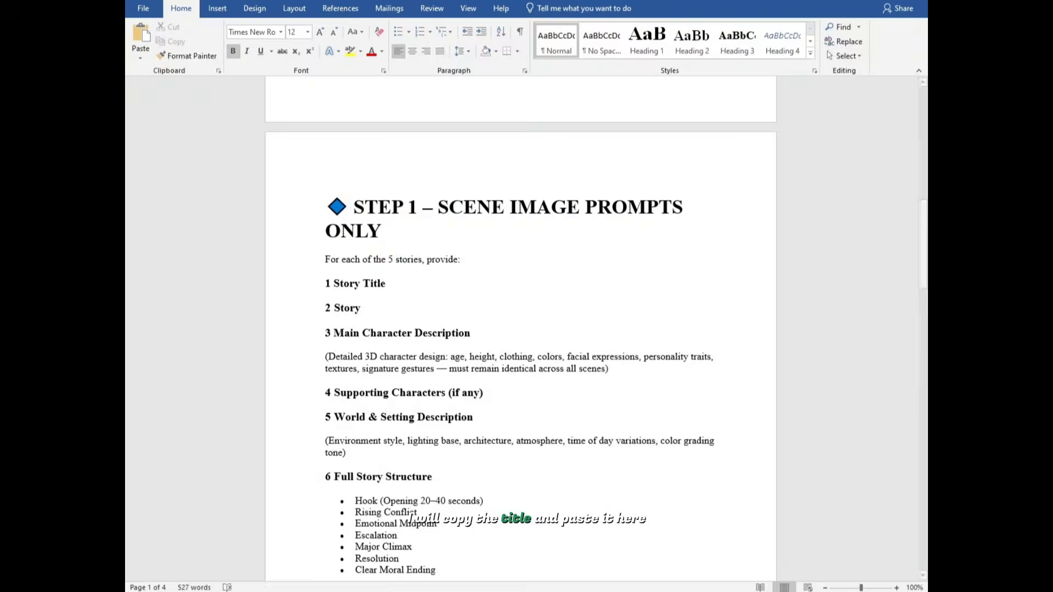
key("ctrl+v")
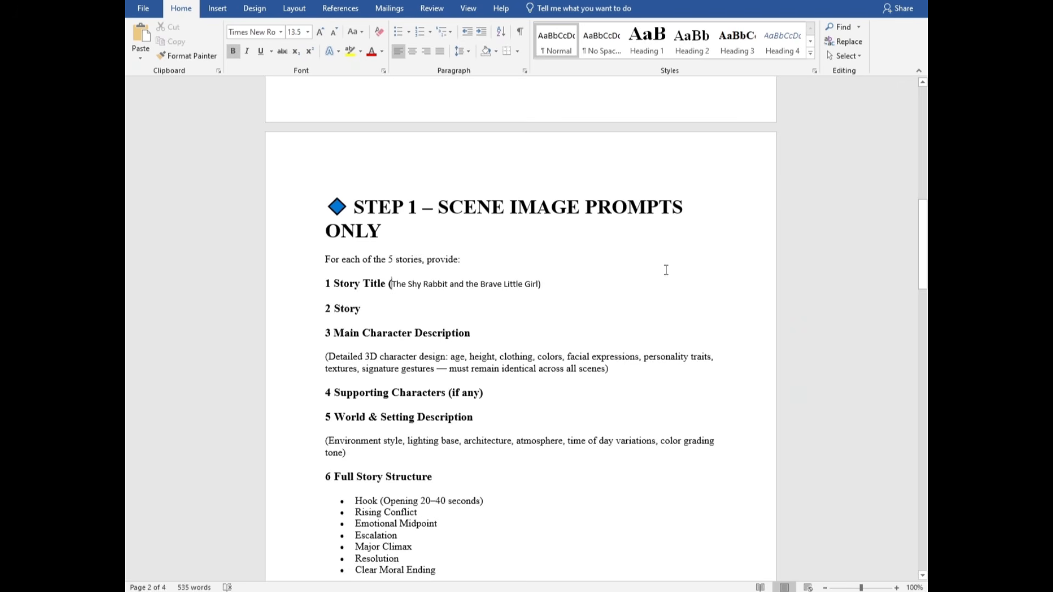
Step: Copy the entire master prompt from the document and submit it in a new ChatGPT chat
scroll(665, 268, "up", 10)
key("ctrl+a")
key("ctrl+c")
key("alt+Tab")
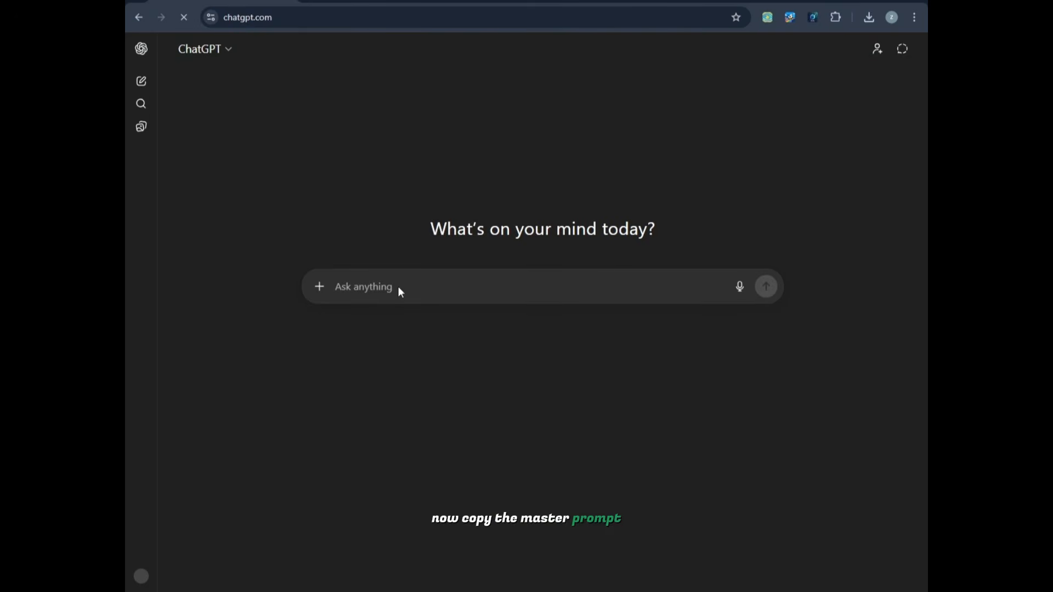
right_click(400, 286)
left_click(428, 427)
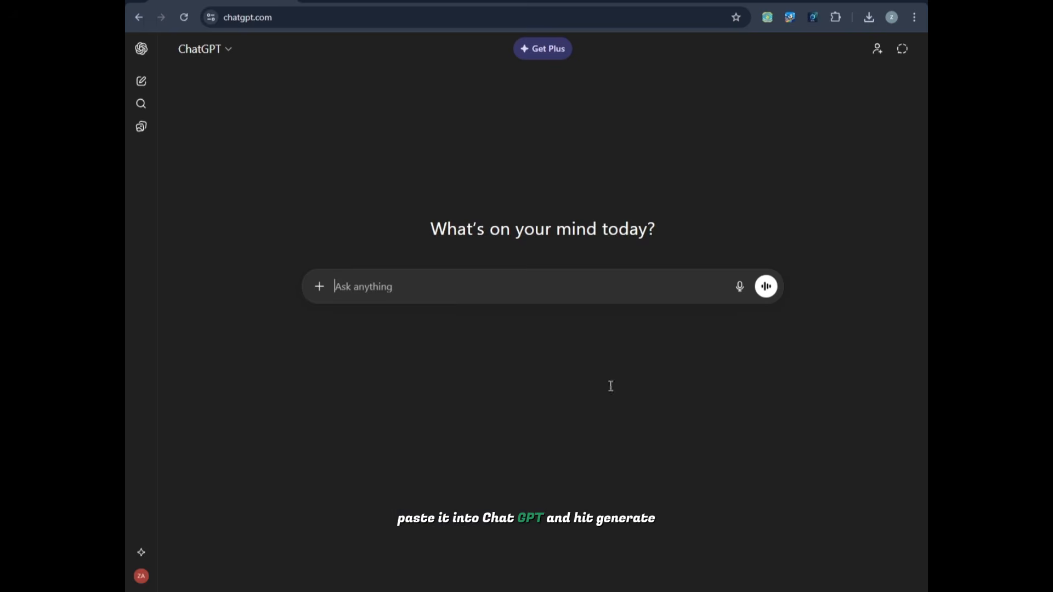
left_click(770, 453)
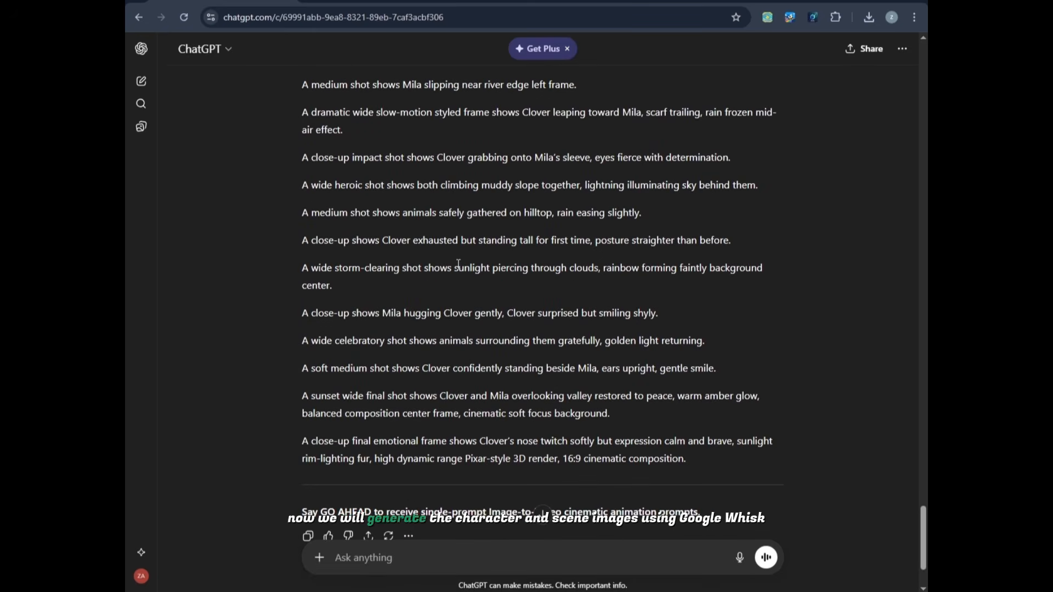
Step: Look through ChatGPT's generated story output, from the final scene prompts back up to the Main Character Description
scroll(458, 264, "down", 1)
scroll(497, 276, "down", 1)
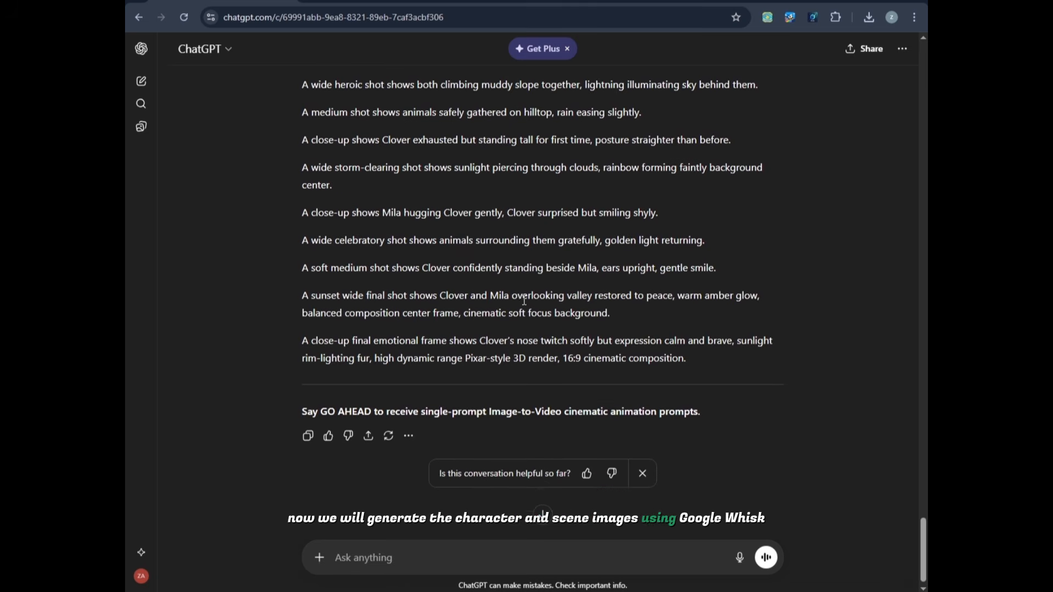
scroll(547, 295, "up", 6)
scroll(548, 297, "up", 20)
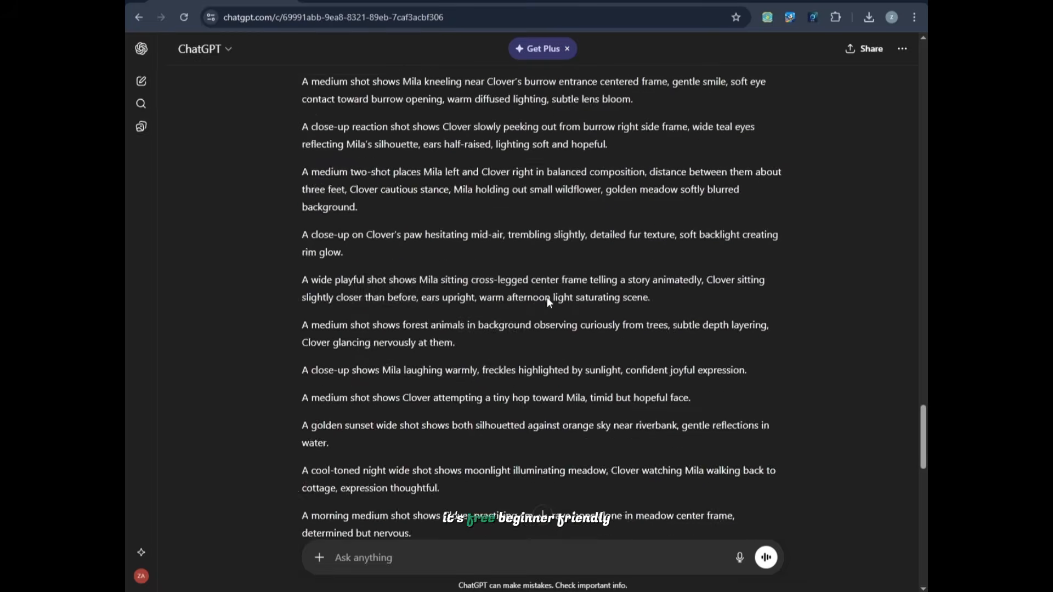
scroll(551, 309, "up", 1)
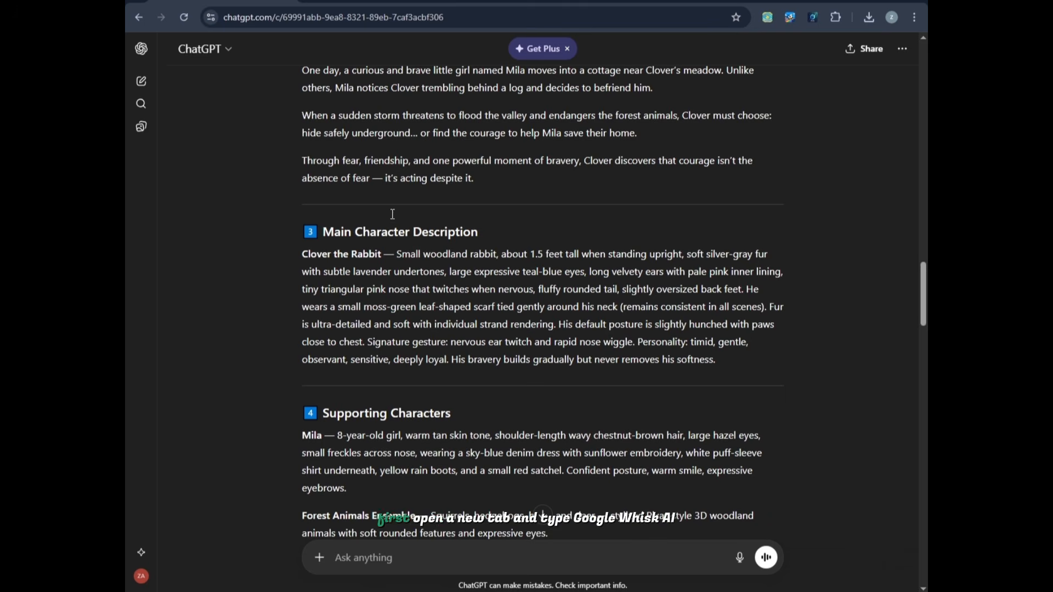
Step: Search the web for "google whisk ai" in a new tab and enter the Whisk tool
left_click(314, 1)
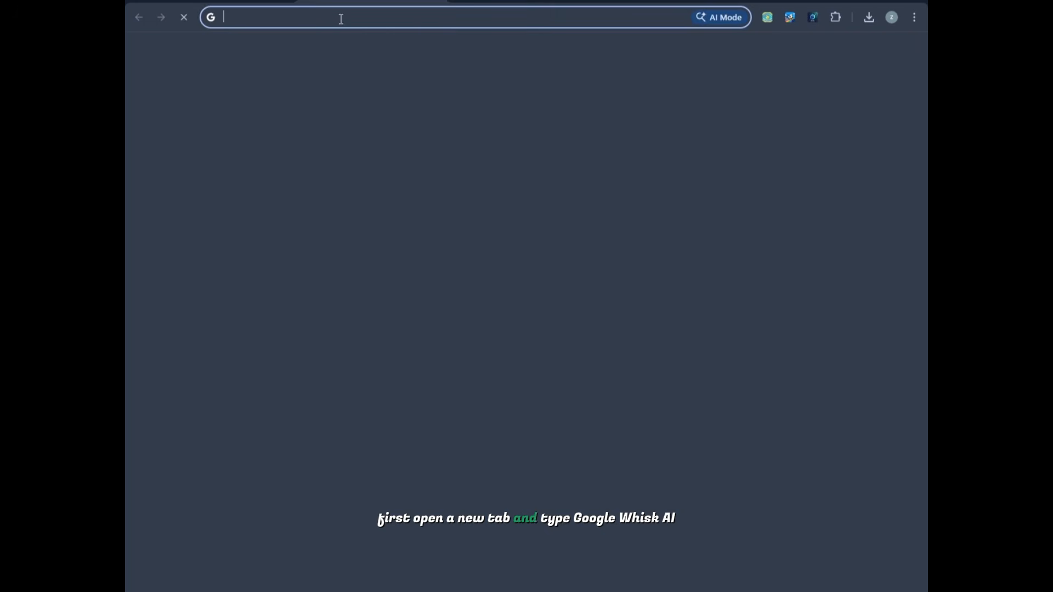
type("google ")
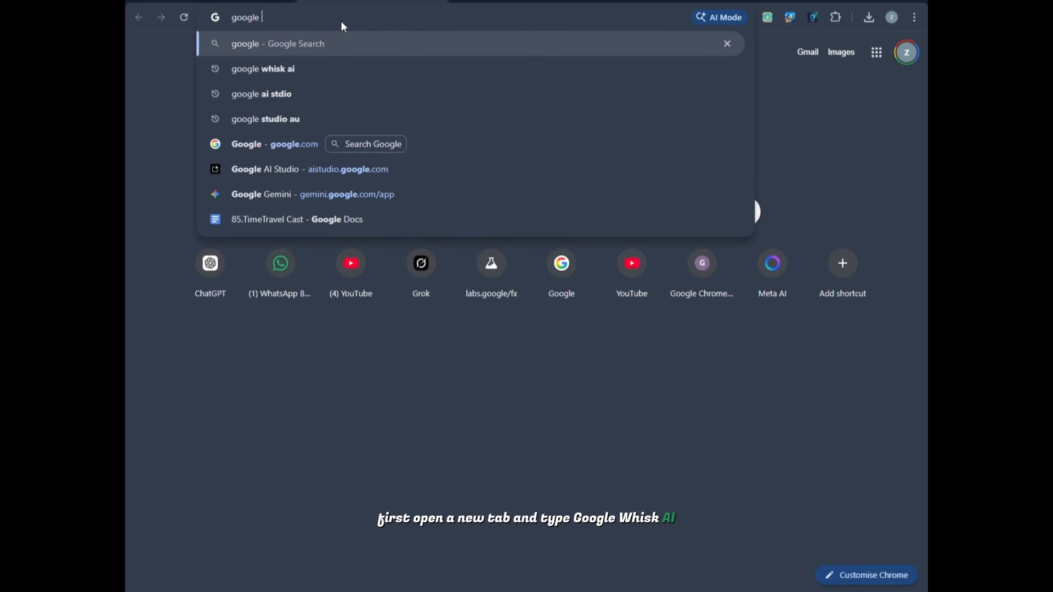
type("whisk ai")
key("Return")
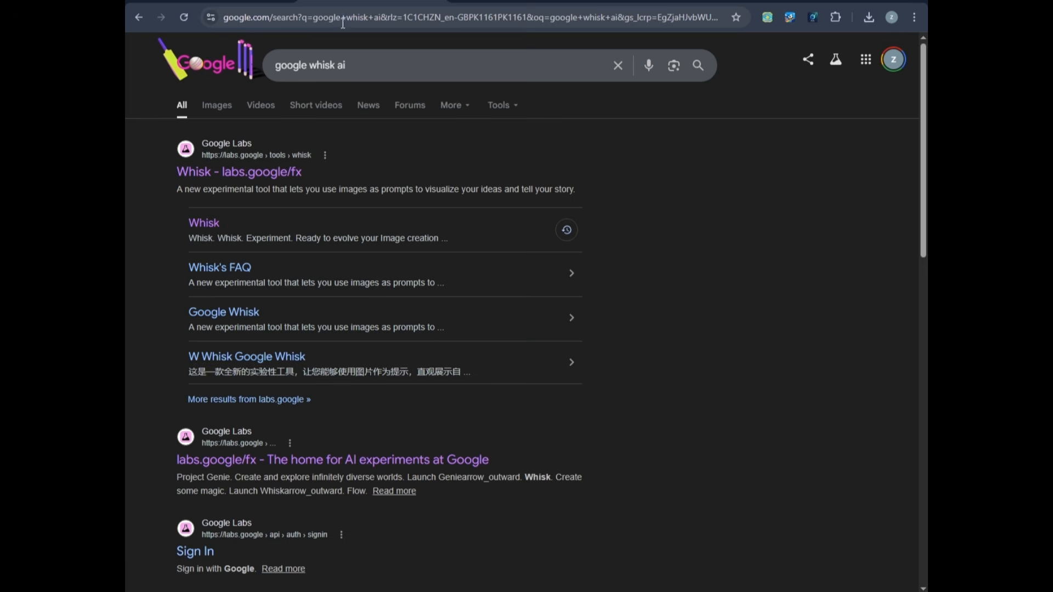
left_click(264, 159)
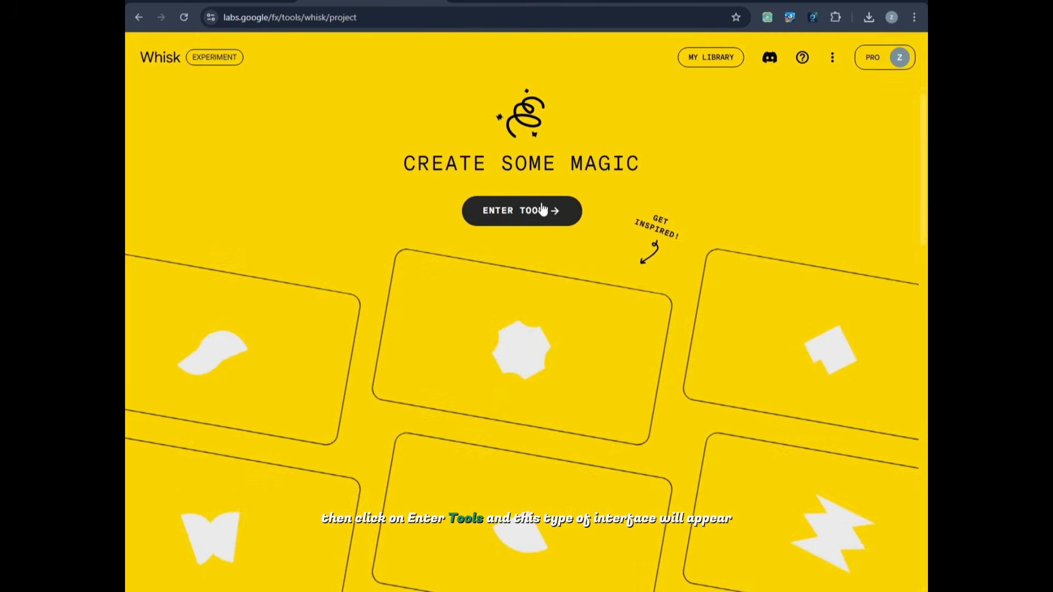
left_click(541, 209)
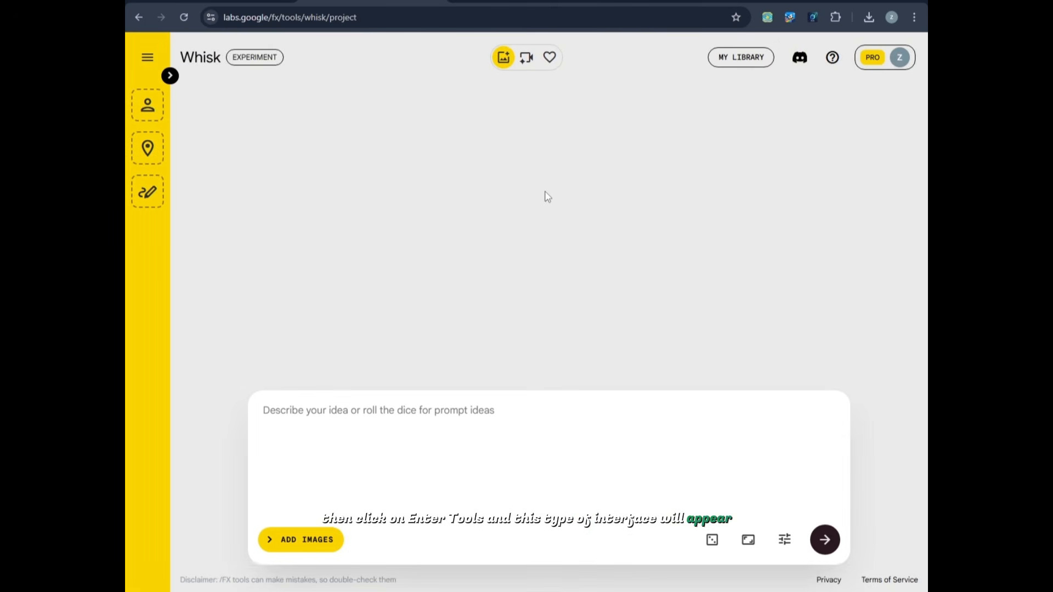
Step: Use the 16:9 landscape aspect ratio in Whisk and generate the main character from ChatGPT's Clover the Rabbit description
left_click(749, 541)
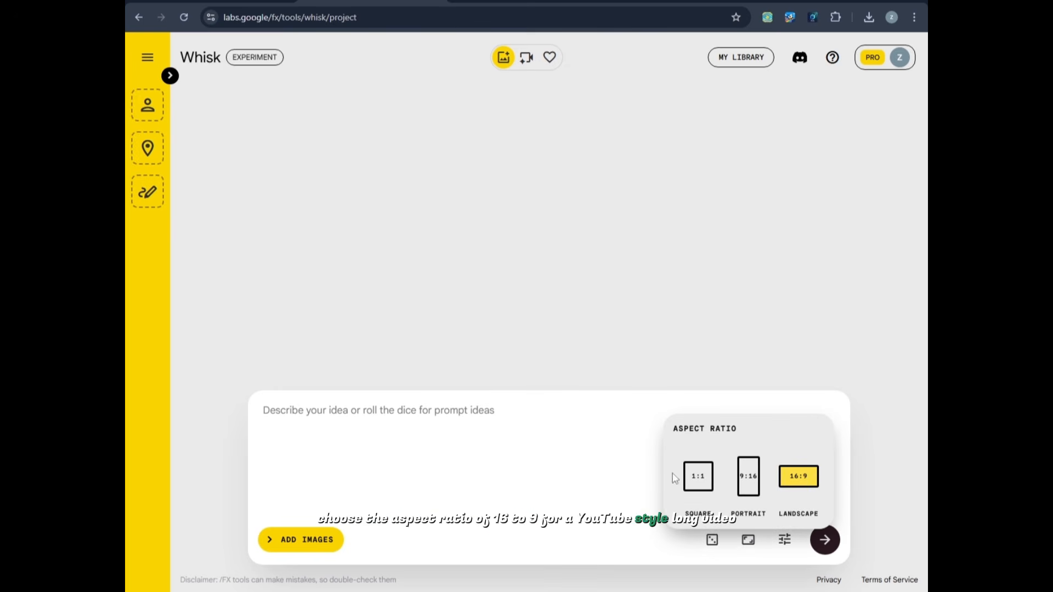
left_click(403, 449)
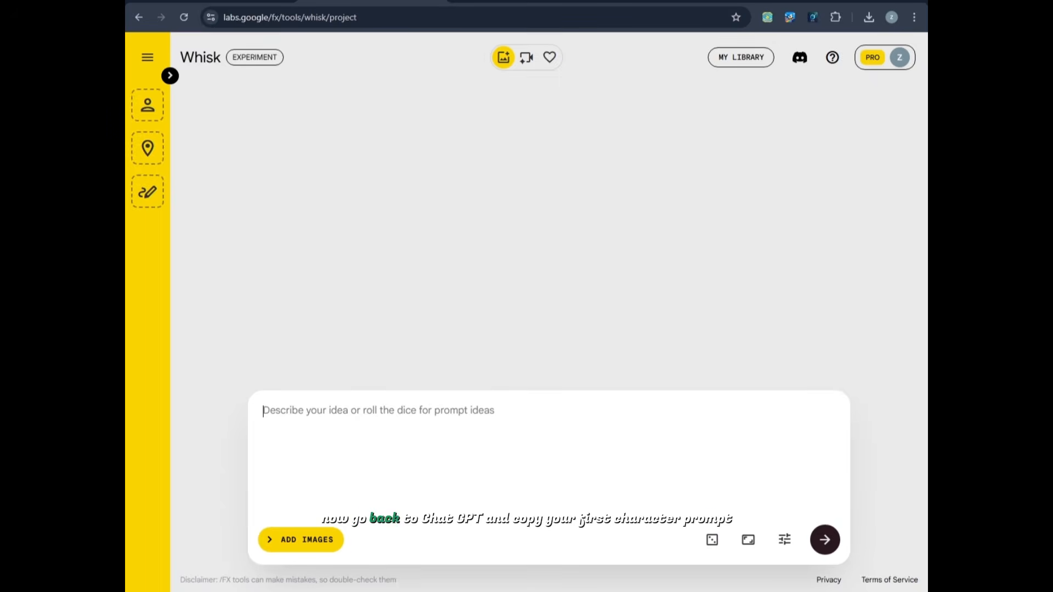
key("ctrl+shift+Tab")
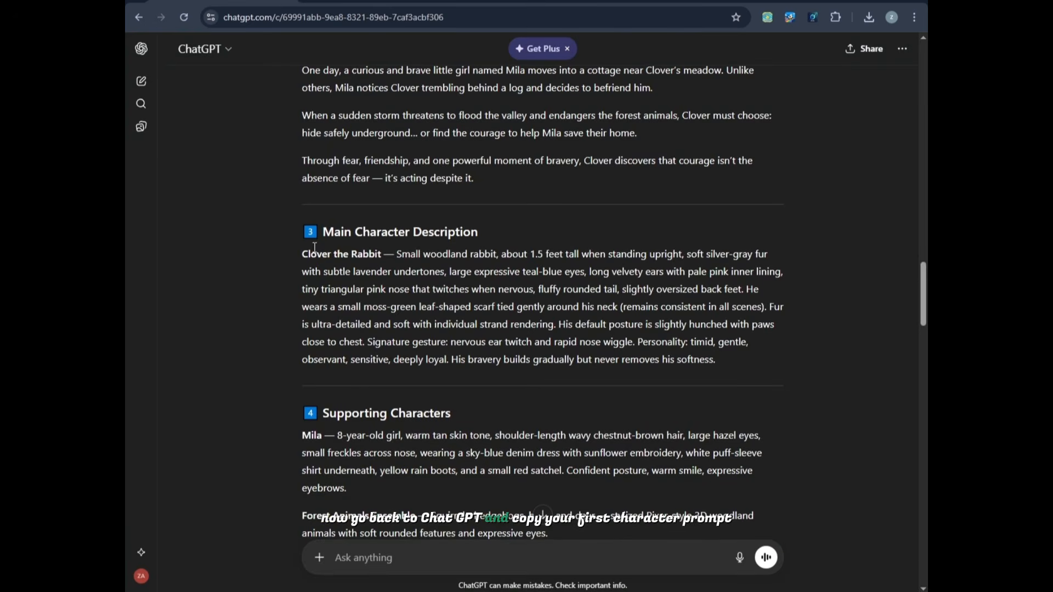
left_click_drag(395, 254, 743, 356)
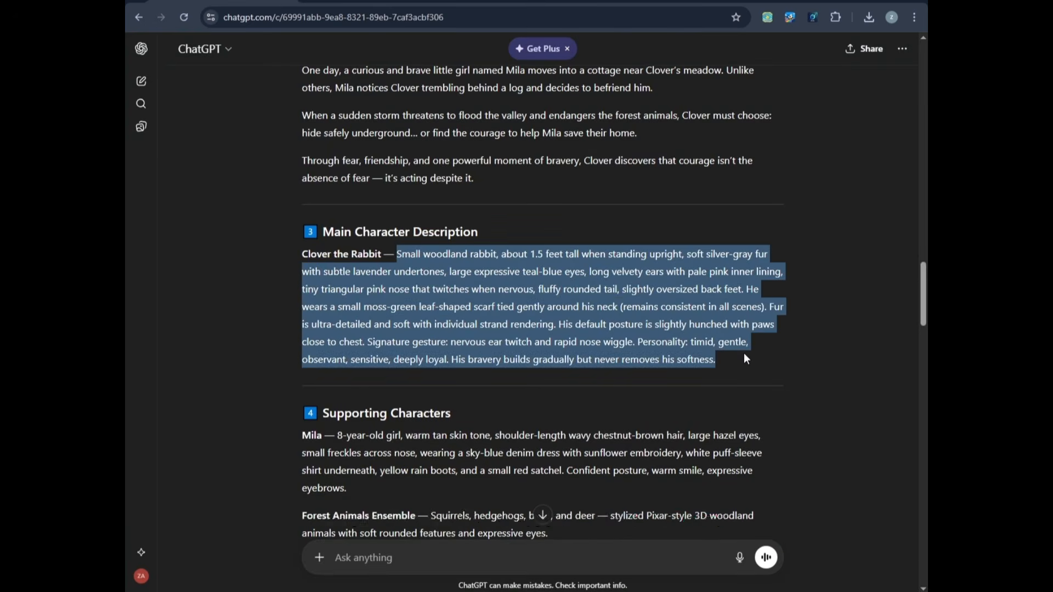
key("ctrl+c")
key("ctrl+Tab")
left_click(438, 435)
key("ctrl+v")
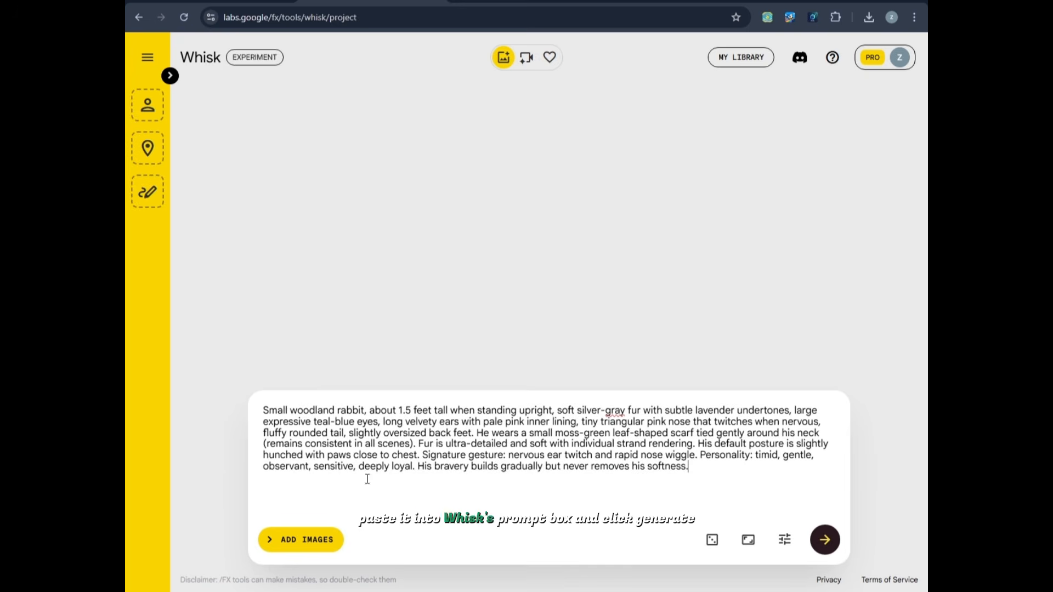
left_click(833, 549)
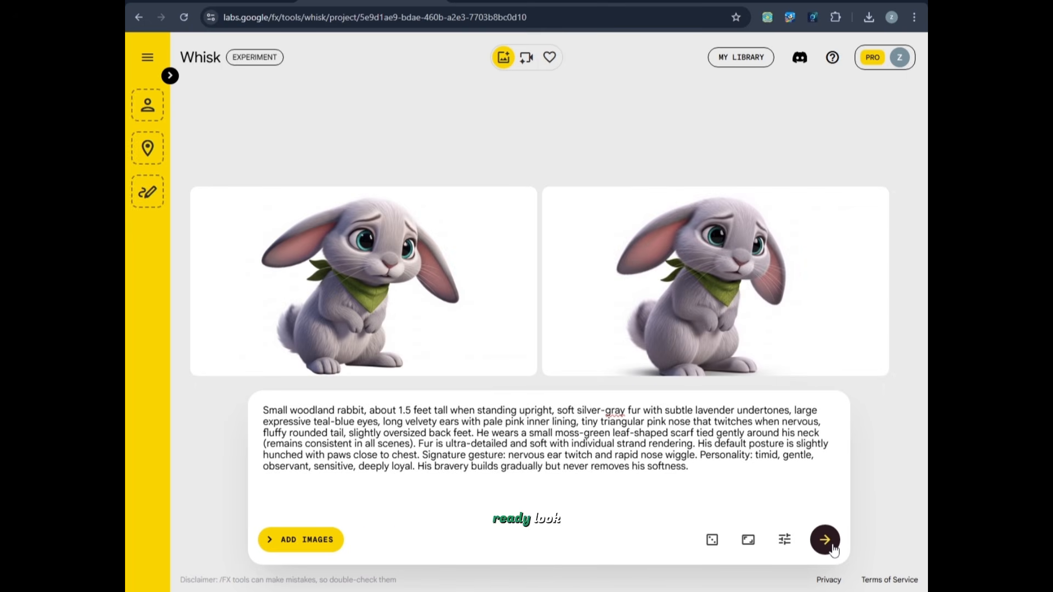
mouse_move(514, 217)
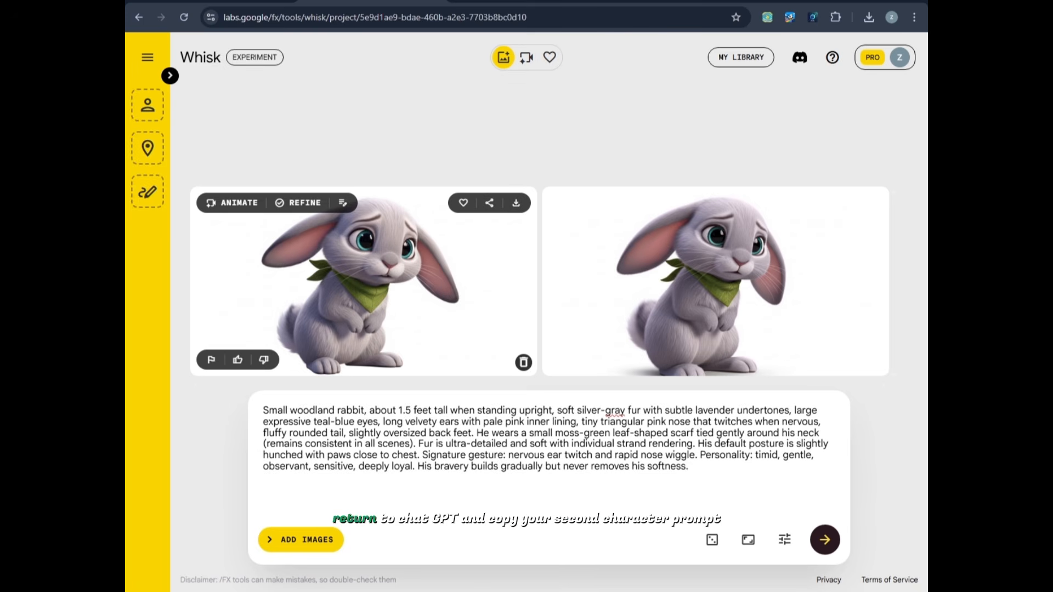
Step: Generate the second character in Whisk from ChatGPT's Mila description, with "3d animated cartoon style" added after "8-year-old girl"
left_click(272, 2)
scroll(364, 258, "down", 4)
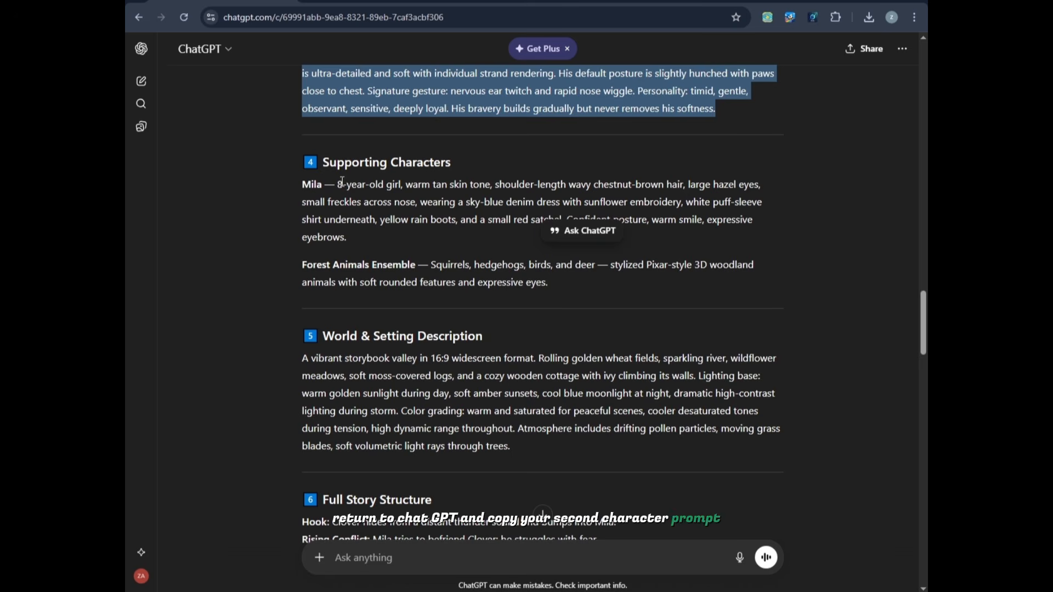
left_click_drag(337, 185, 363, 238)
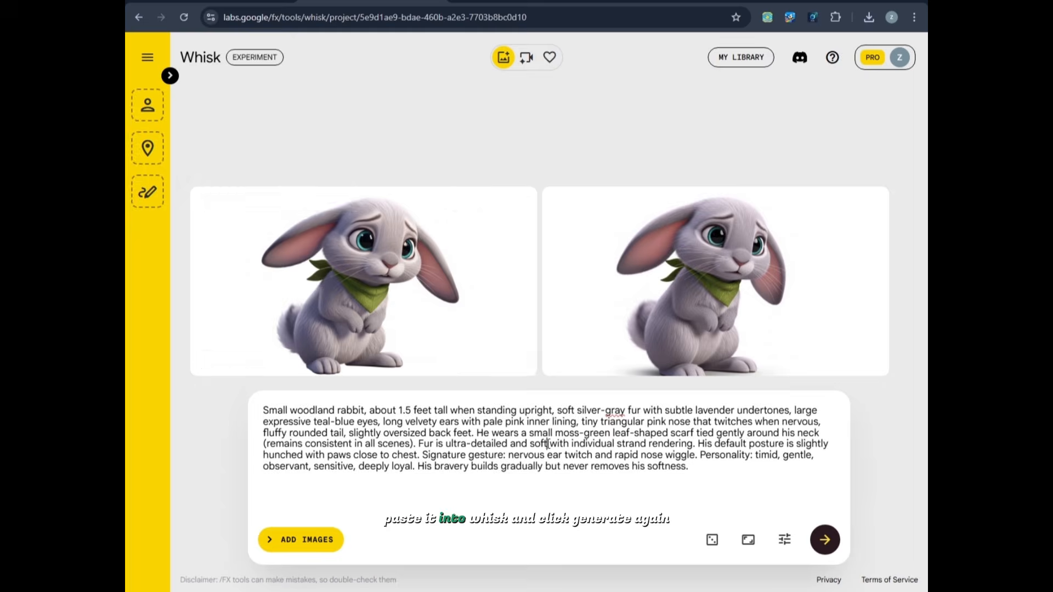
key("ctrl+a")
key("ctrl+v")
left_click(825, 539)
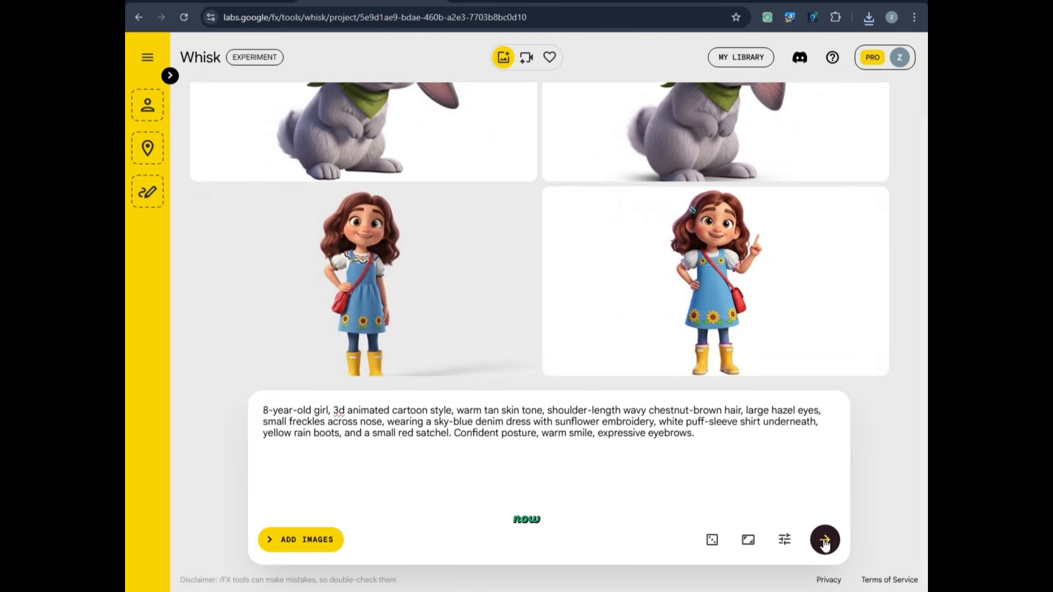
mouse_move(869, 205)
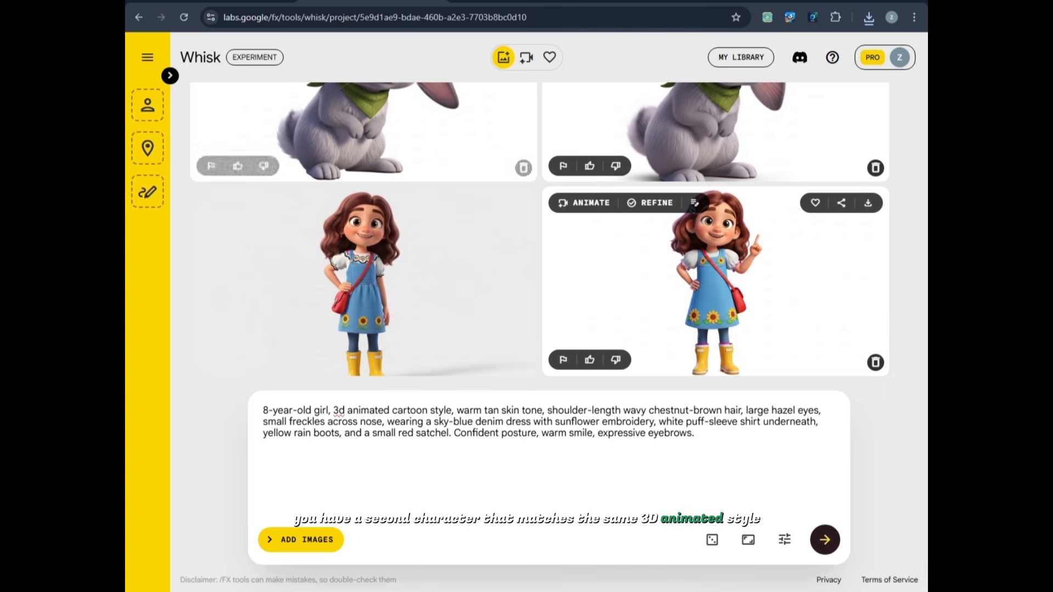
Step: Copy the World & Setting Description from ChatGPT, replace the Whisk prompt with it, and generate the storybook valley scene images
left_click(192, 2)
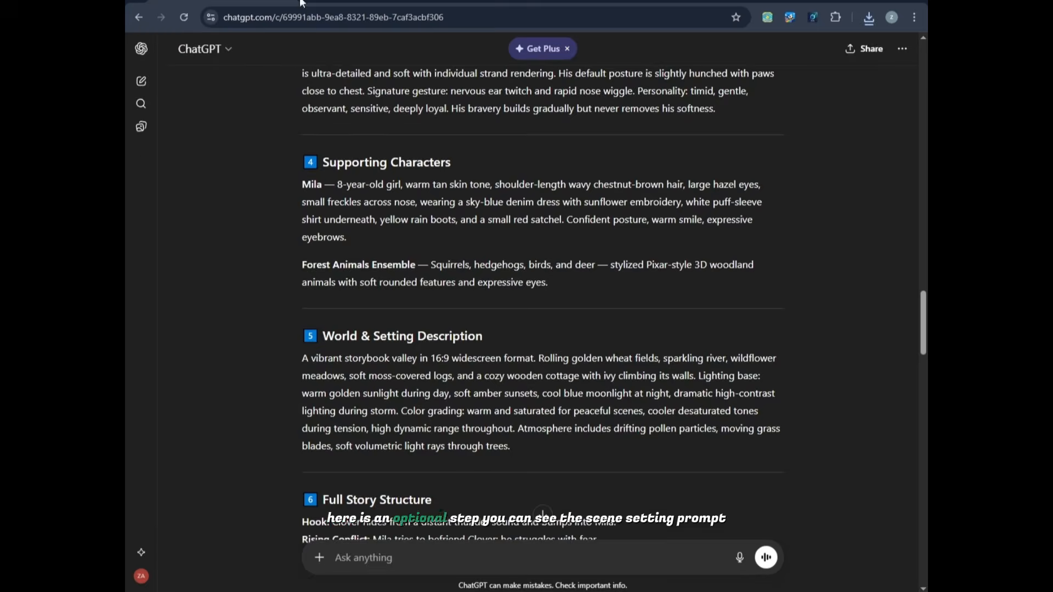
scroll(498, 260, "down", 5)
scroll(498, 260, "up", 7)
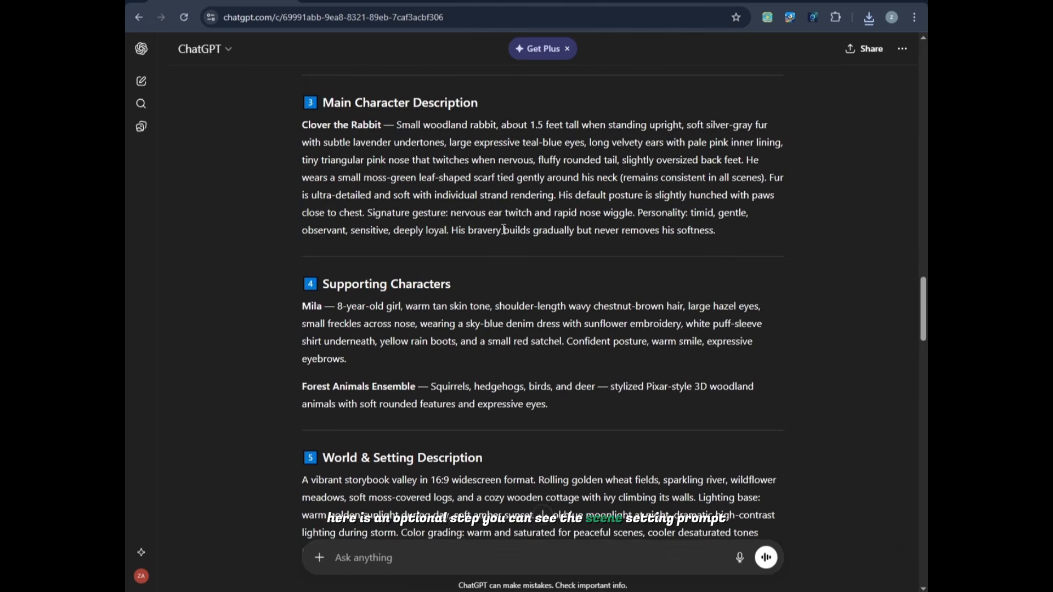
scroll(508, 216, "down", 2)
scroll(570, 184, "up", 5)
scroll(536, 213, "down", 6)
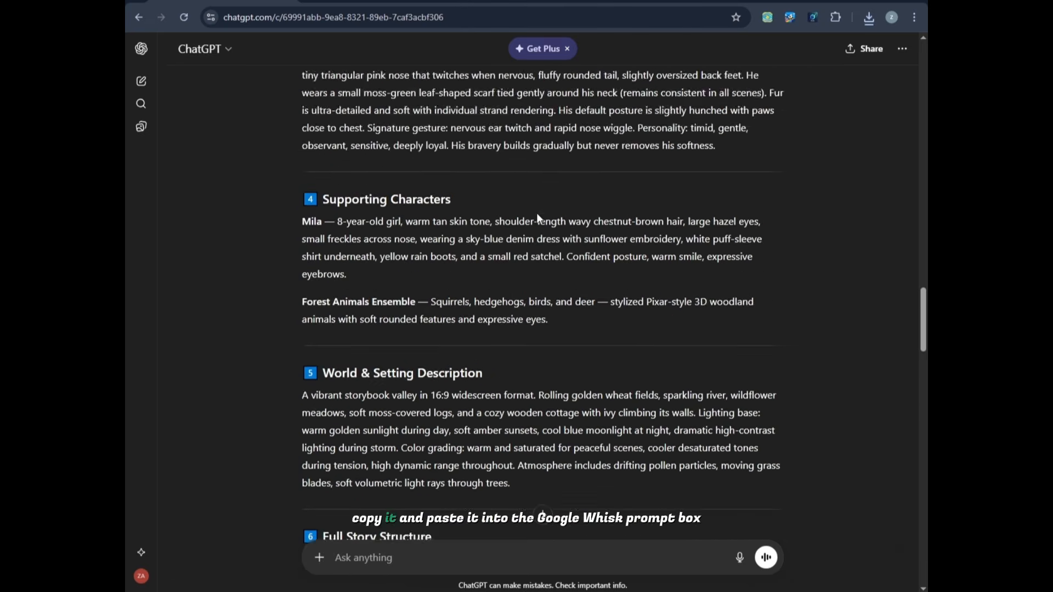
left_click_drag(301, 295, 530, 380)
key("ctrl+c")
left_click(372, 2)
left_click(543, 458)
key("ctrl+a")
key("ctrl+v")
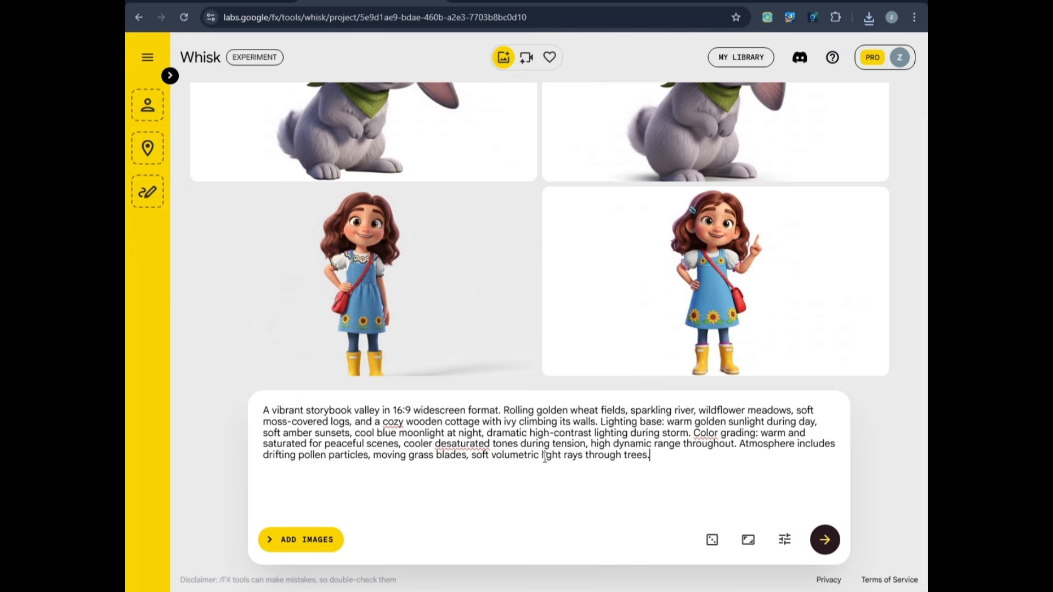
left_click(821, 543)
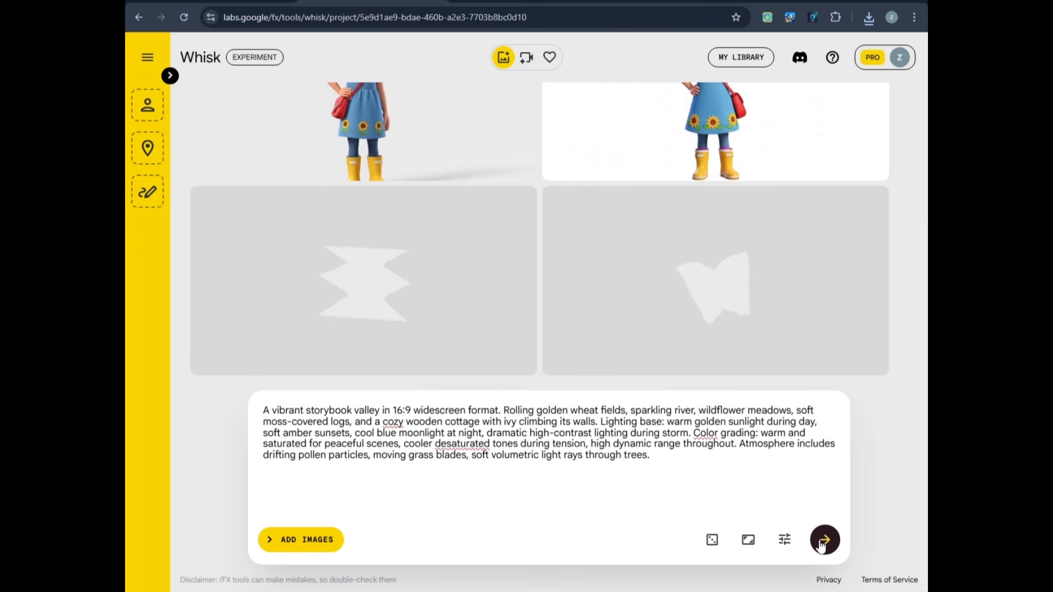
mouse_move(835, 189)
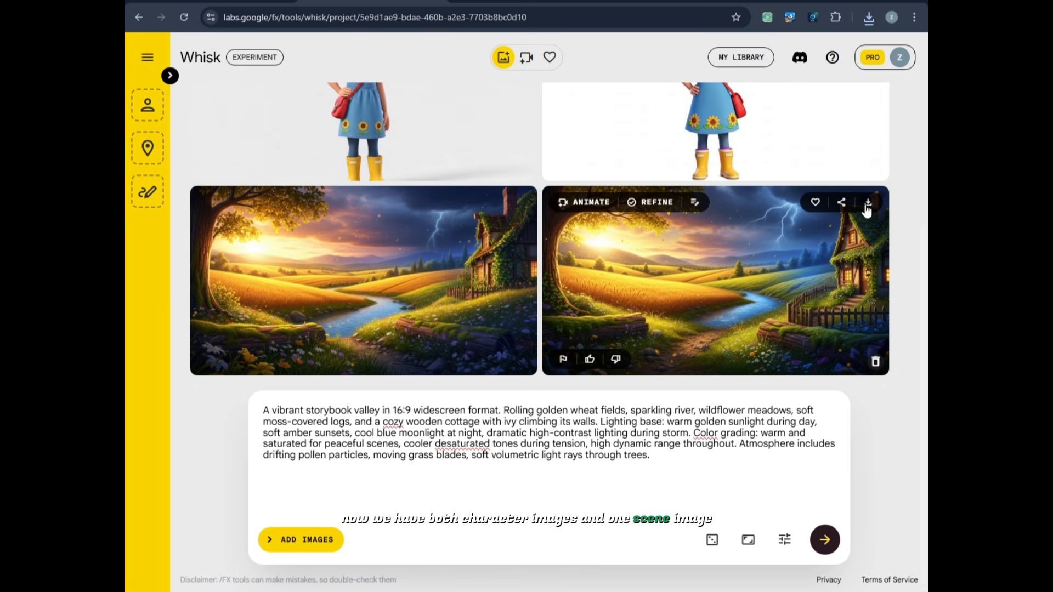
Step: Open the Auto Whisk extension beside the Whisk project and choose Version 7.6.0 (API)
scroll(853, 228, "up", 5)
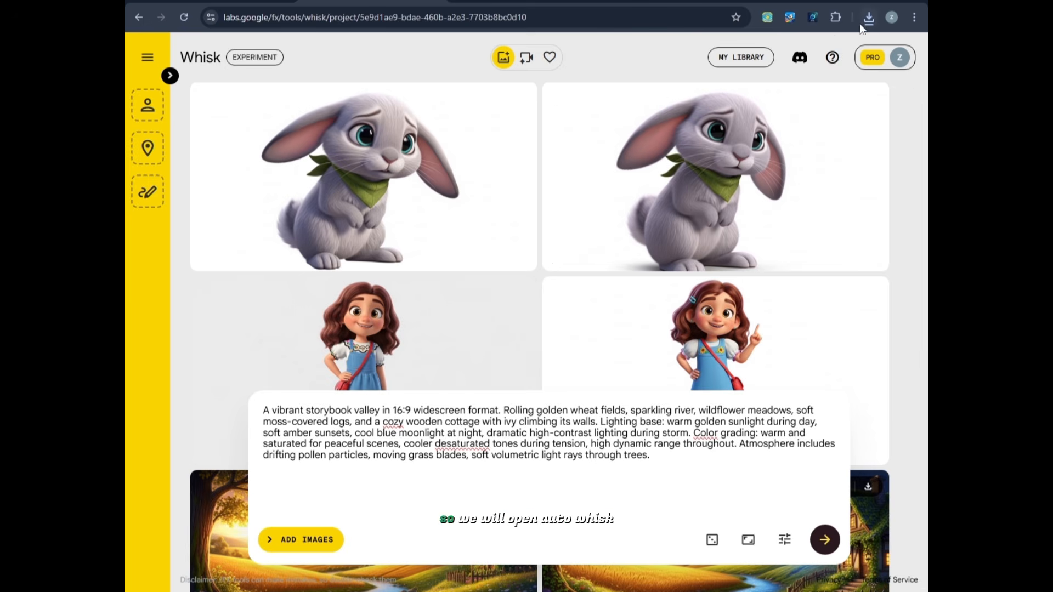
left_click(767, 17)
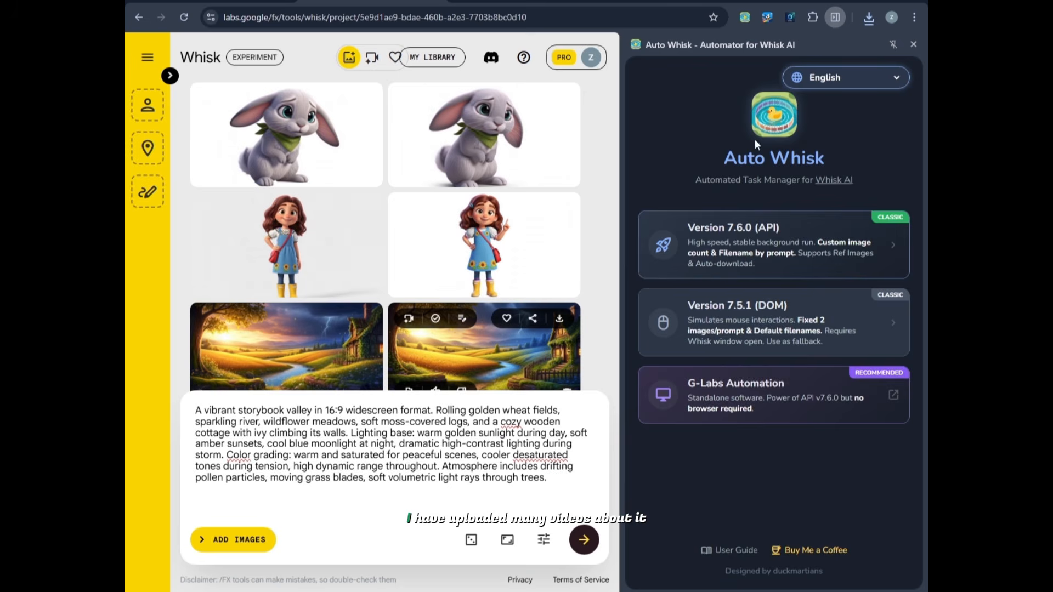
left_click(802, 242)
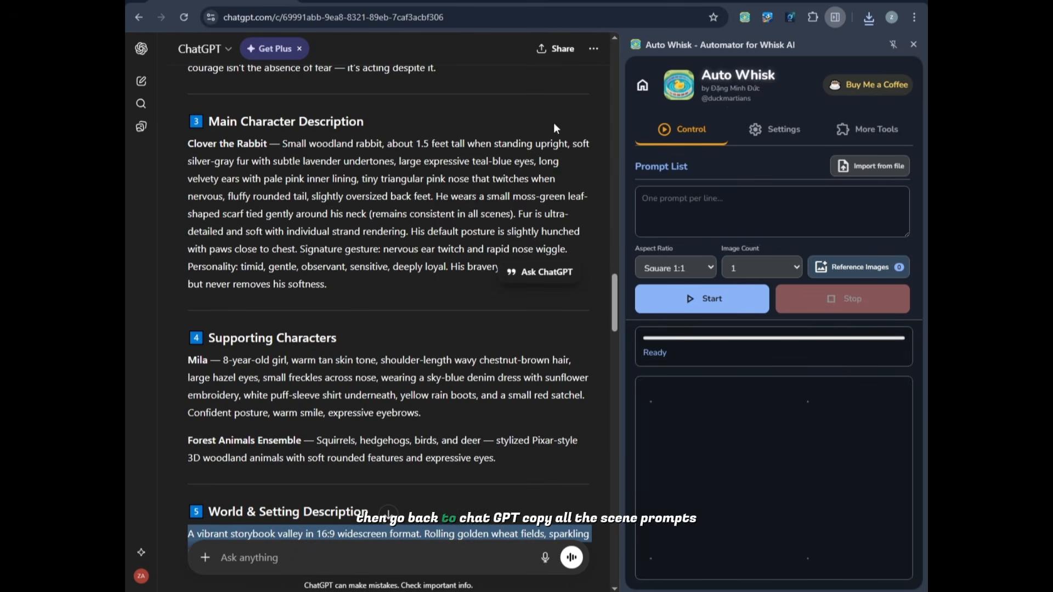
Step: Copy all the Scene-by-Scene Image Prompts from ChatGPT and paste them into Auto Whisk's prompt list
scroll(555, 128, "down", 10)
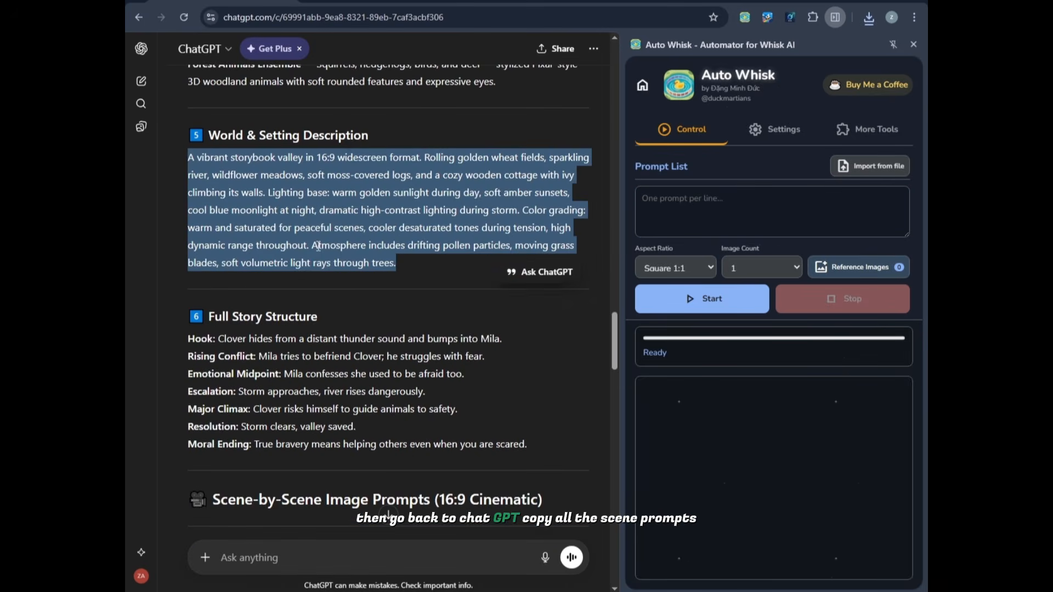
scroll(377, 298, "down", 1)
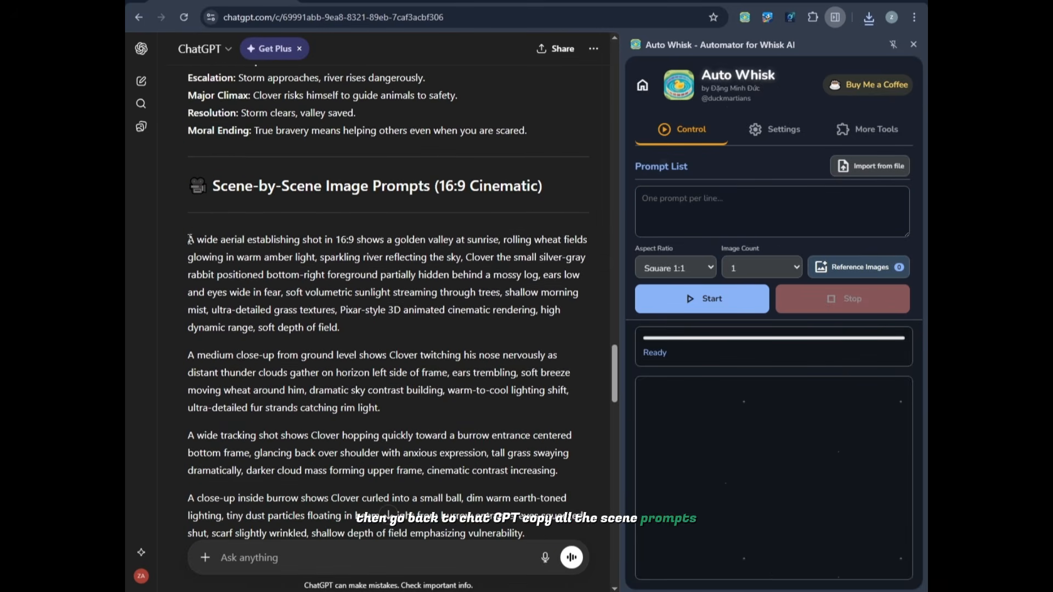
left_click_drag(188, 240, 413, 504)
scroll(329, 203, "down", 20)
scroll(329, 203, "down", 3)
left_click_drag(329, 203, 495, 333)
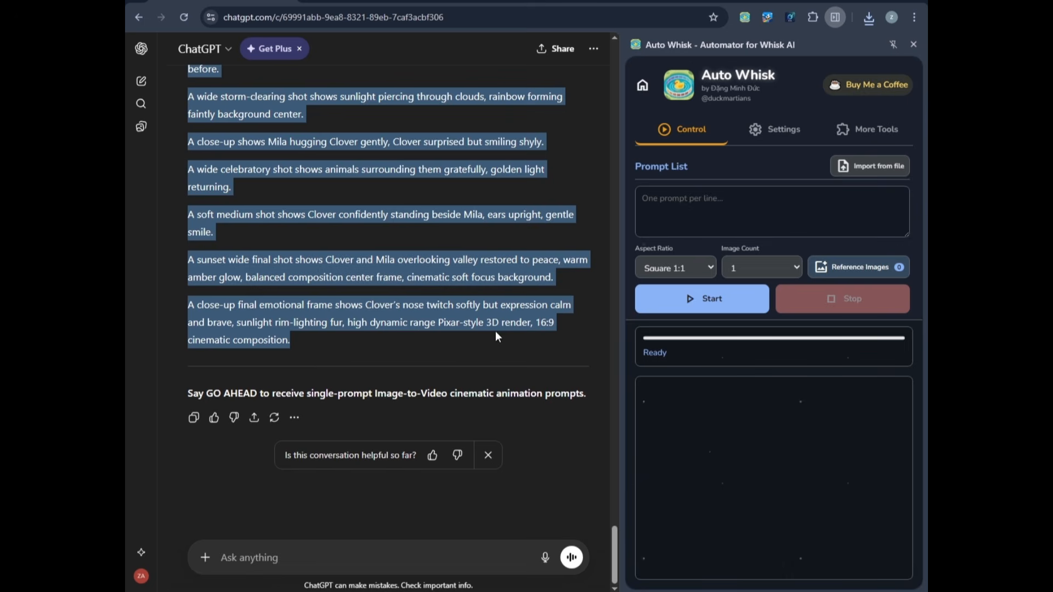
left_click(691, 213)
key("ctrl+v")
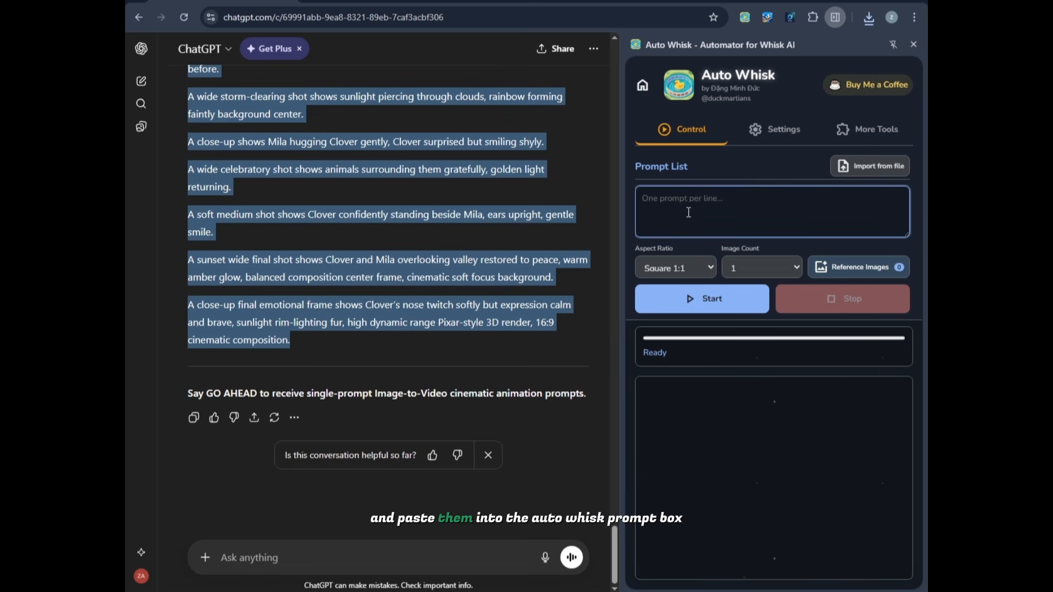
Step: Set the Auto Whisk aspect ratio to Landscape 16:9 and the image count to 1
left_click(693, 270)
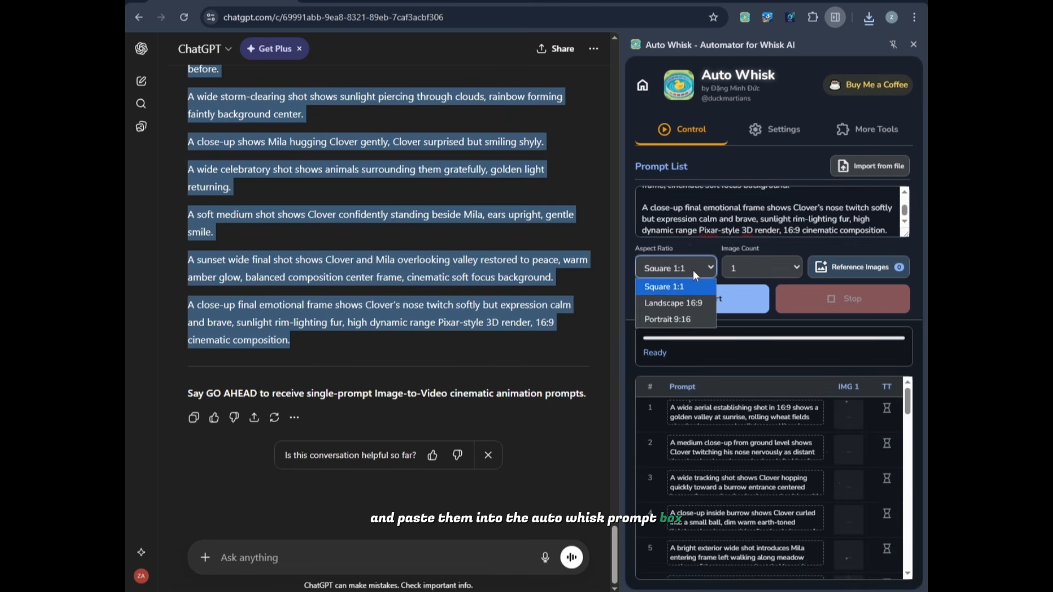
left_click(685, 309)
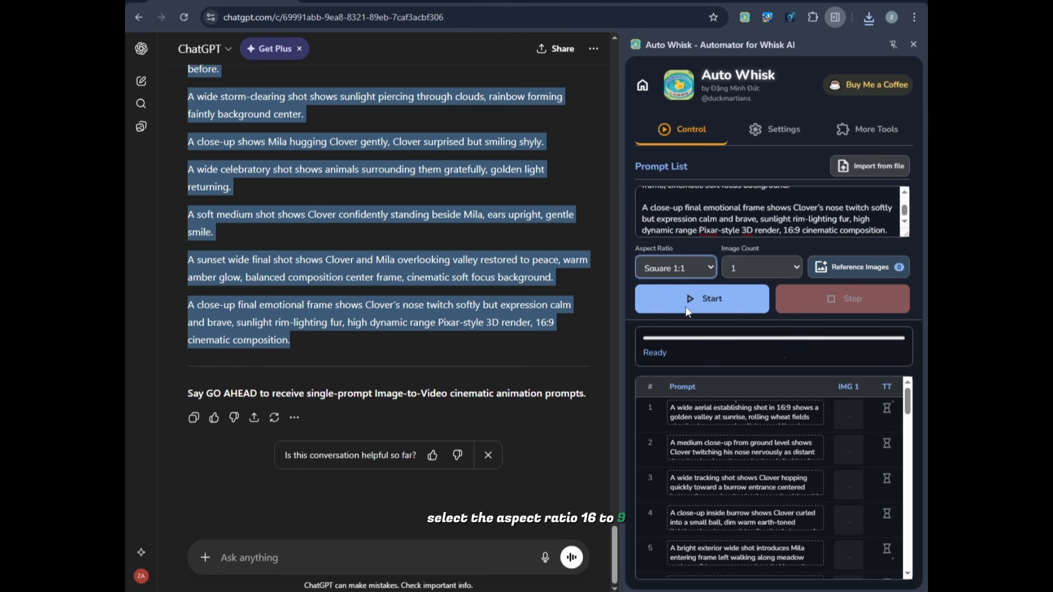
left_click(795, 272)
left_click(766, 283)
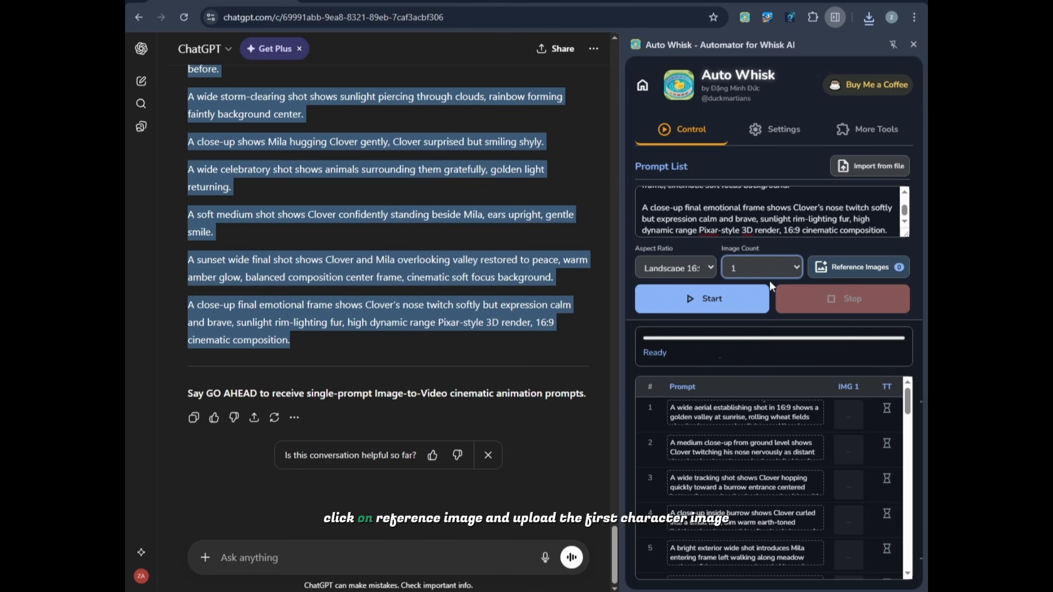
Step: Add the downloaded images of the girl and the rabbit as the first and second subject reference images
left_click(848, 264)
left_click(694, 148)
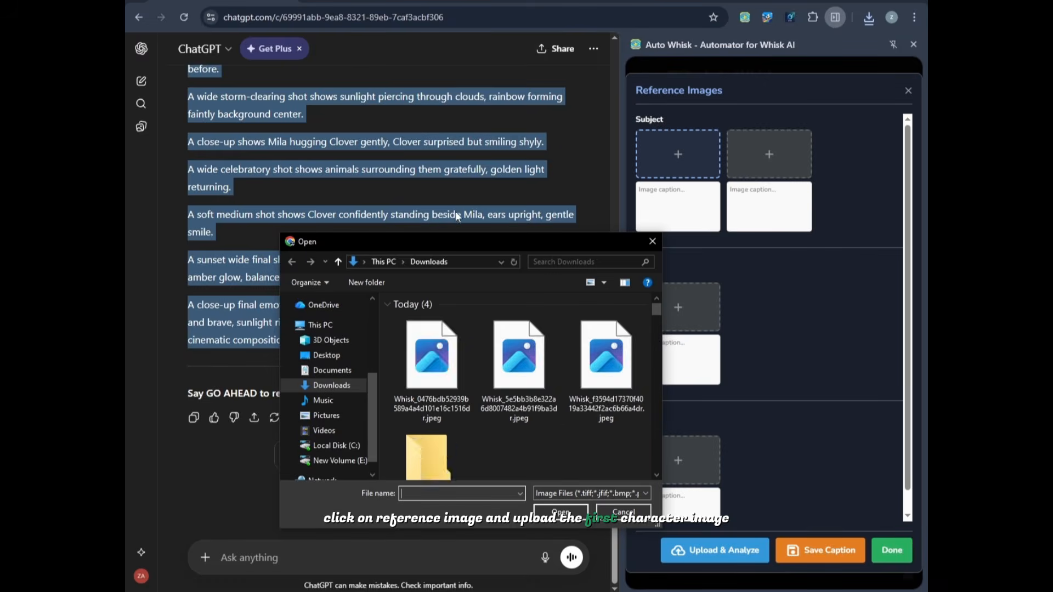
double_click(510, 378)
left_click(769, 154)
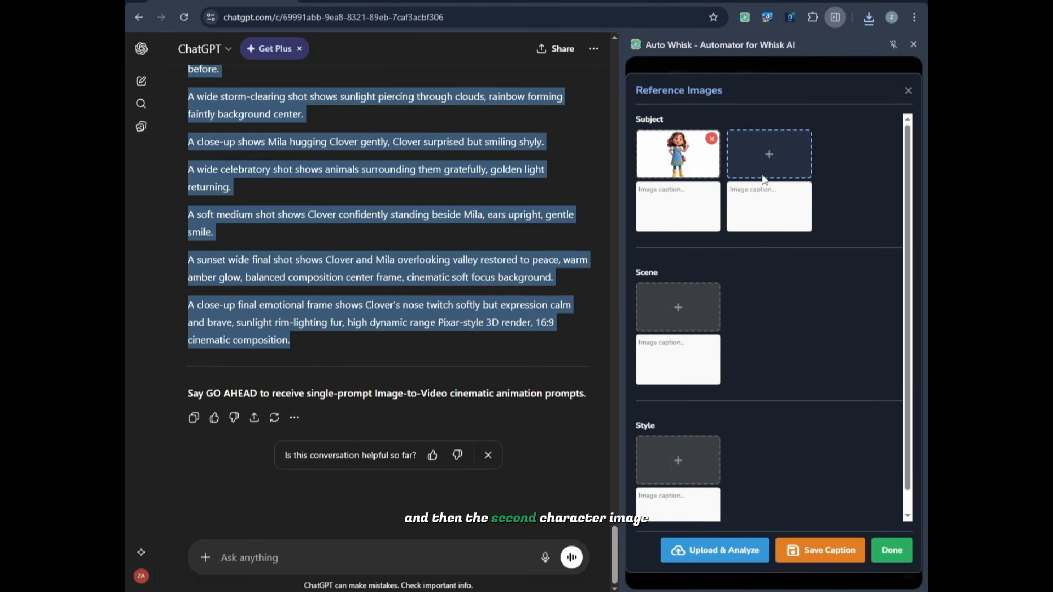
double_click(609, 363)
Step: Caption the girl's subject image "MILA" and the rabbit's subject image "CLOVER", matching the character names in the ChatGPT story
scroll(420, 187, "up", 10)
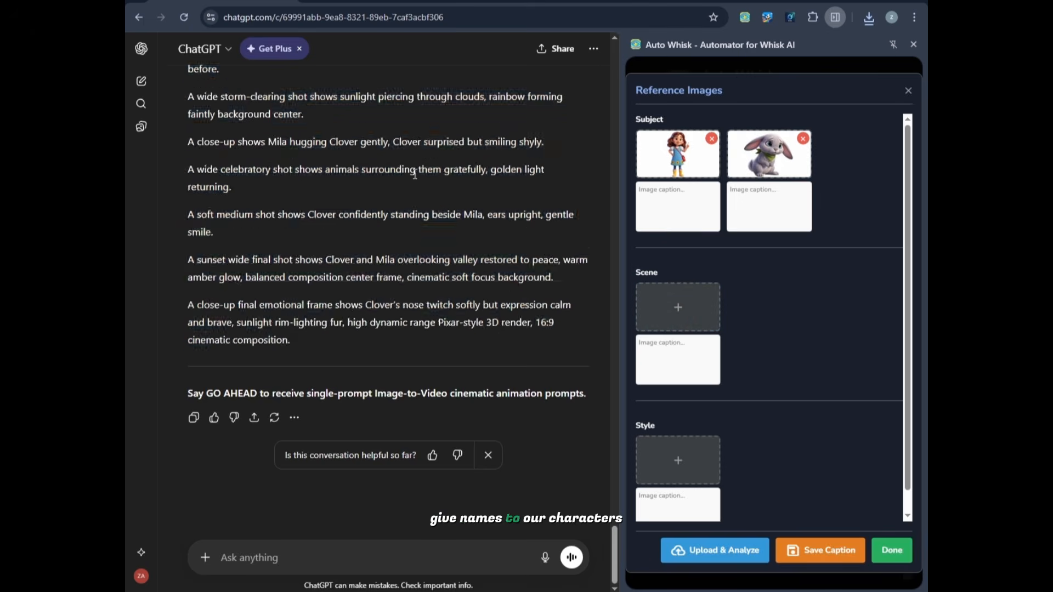
scroll(420, 187, "up", 10)
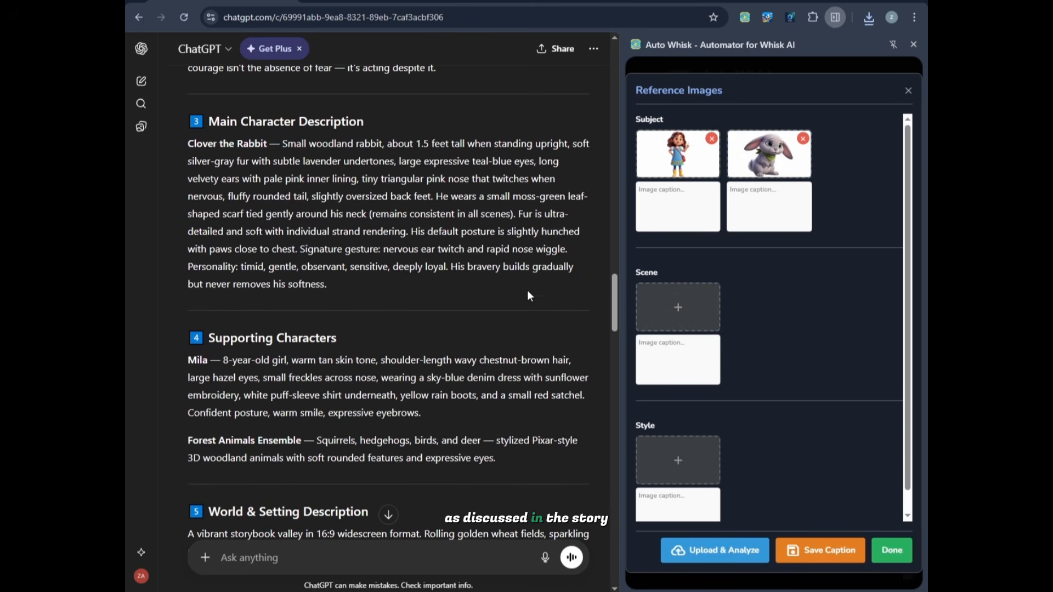
left_click(666, 206)
type("MILA")
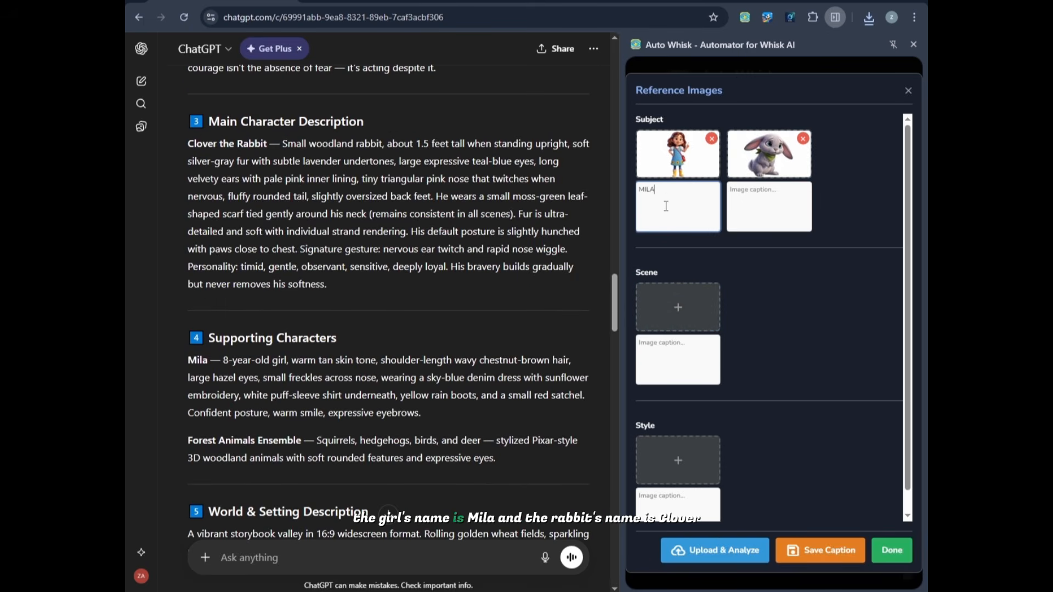
key("Tab")
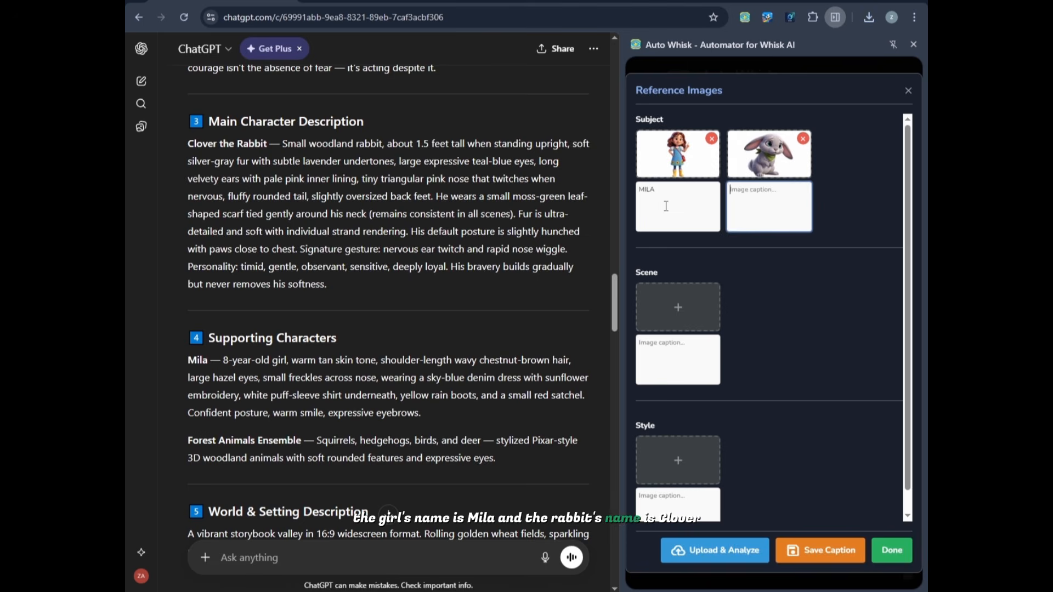
type("CLOVER")
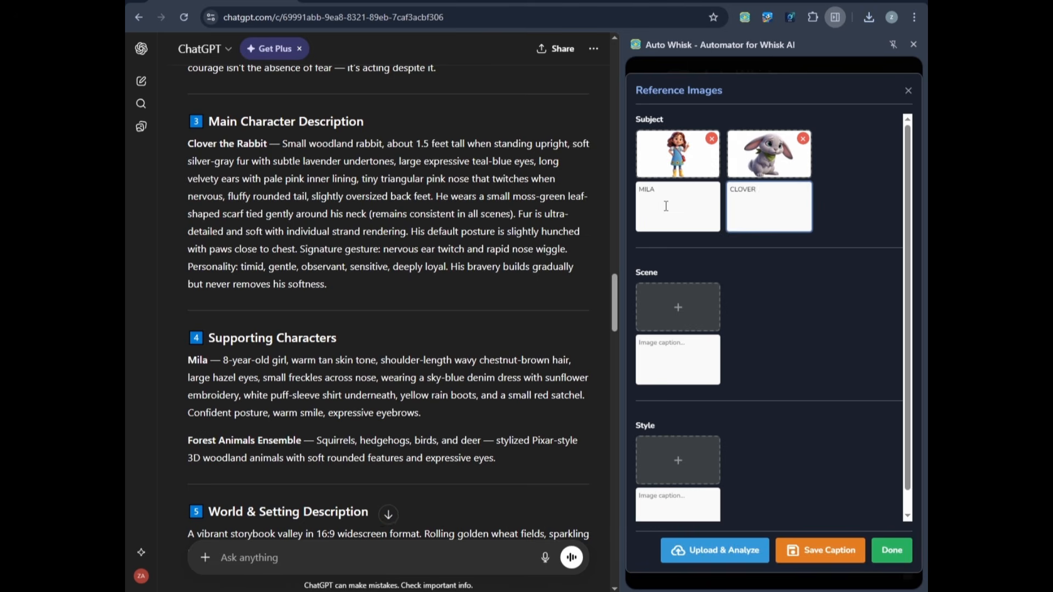
Step: Add the valley landscape as the style reference, upload and analyze all reference images, and finish the reference setup
left_click(676, 455)
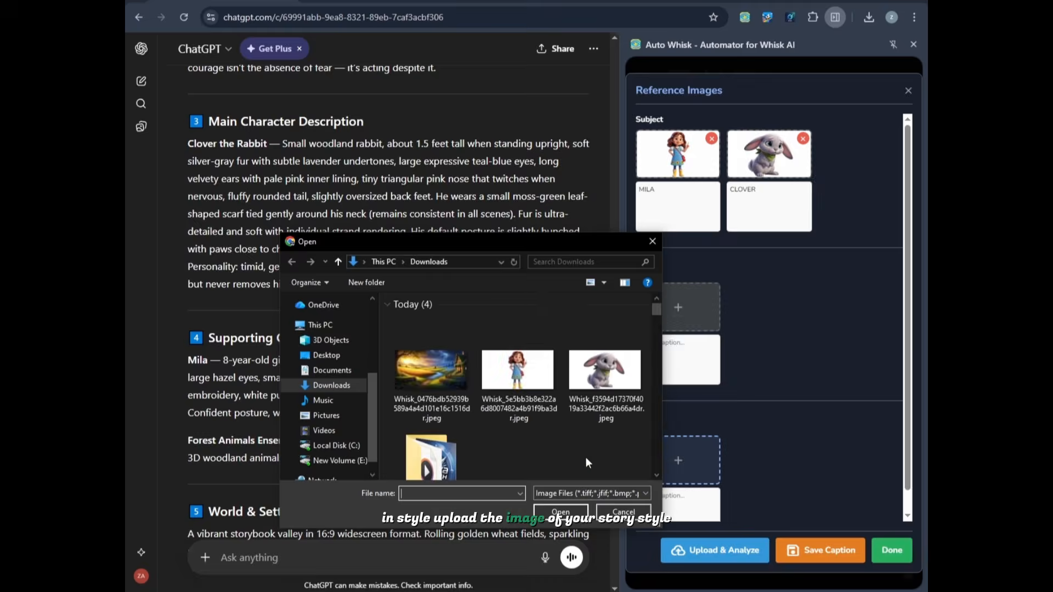
double_click(410, 370)
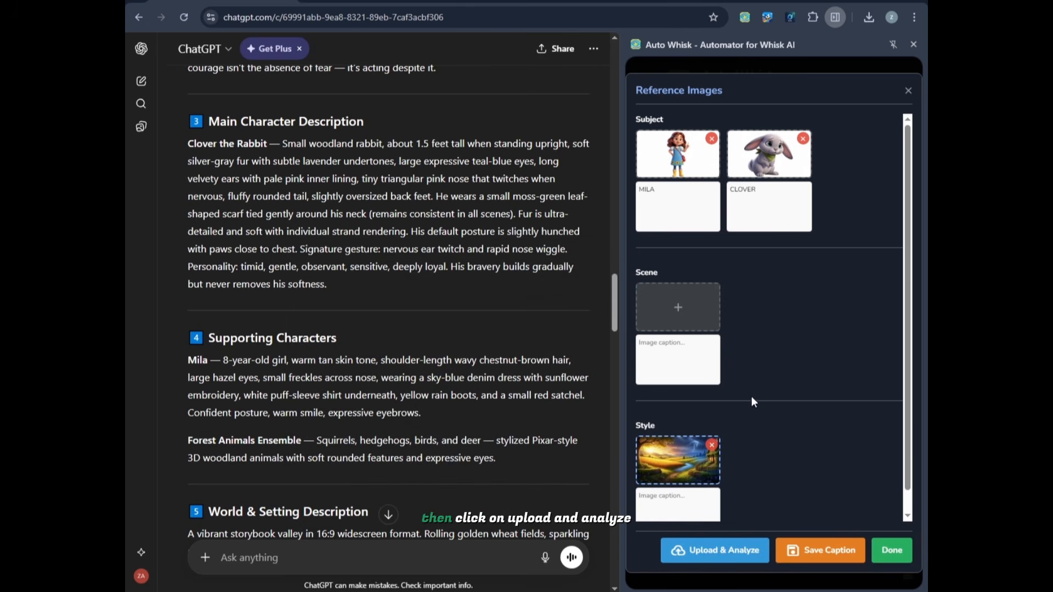
left_click(709, 560)
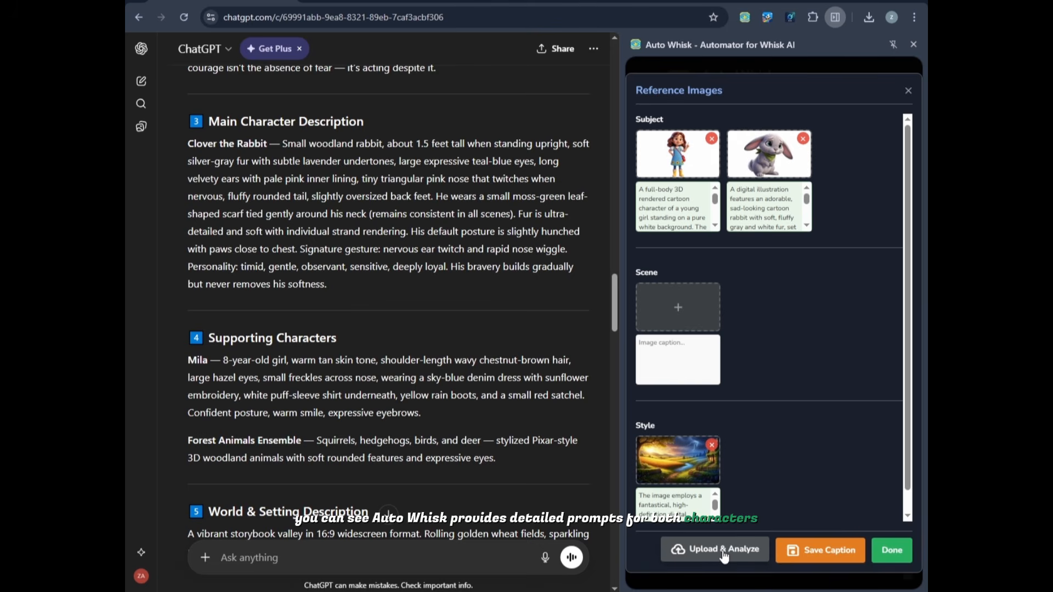
left_click(891, 549)
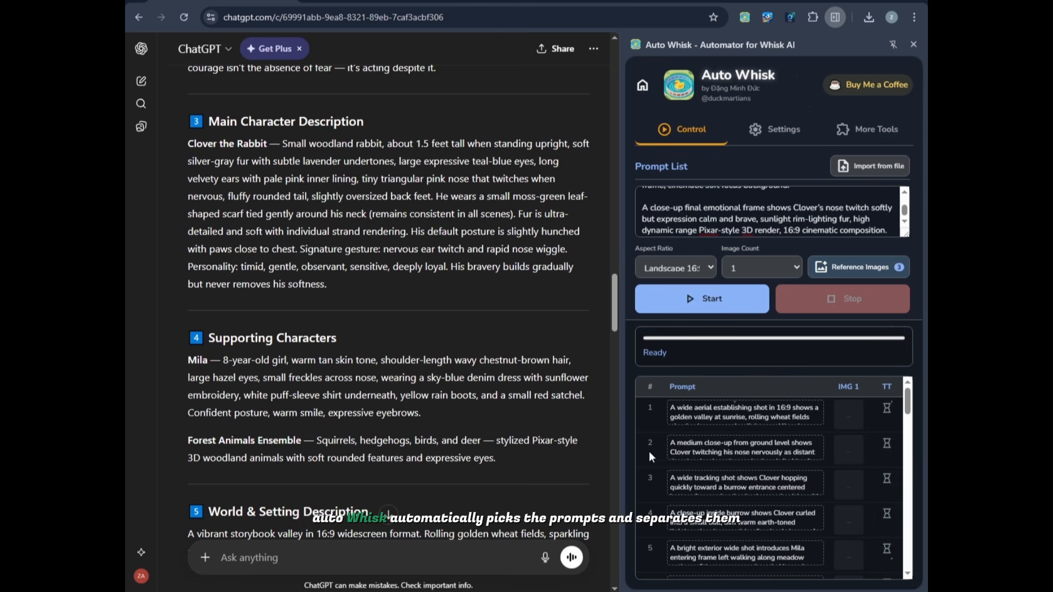
Step: Check the separated prompts through to the final scene against ChatGPT's list and start the automated image generation
scroll(650, 452, "down", 15)
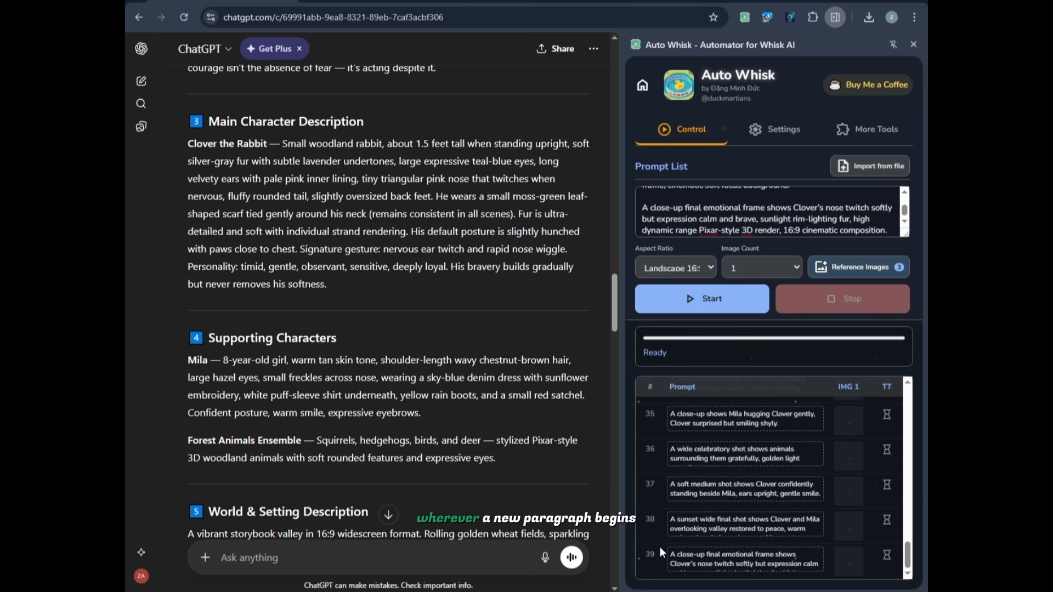
scroll(515, 374, "down", 8)
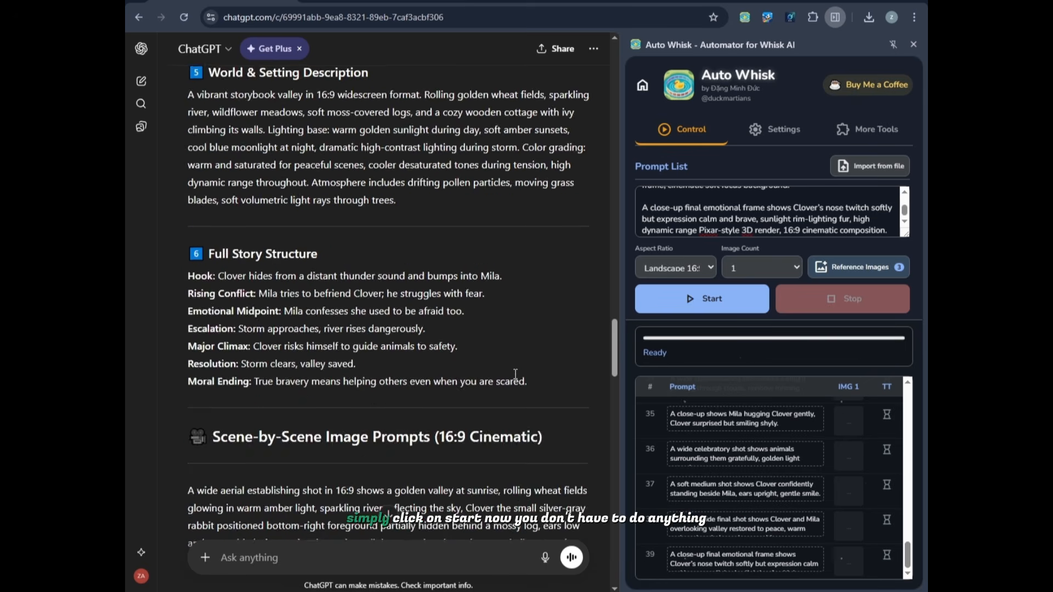
scroll(515, 368, "down", 5)
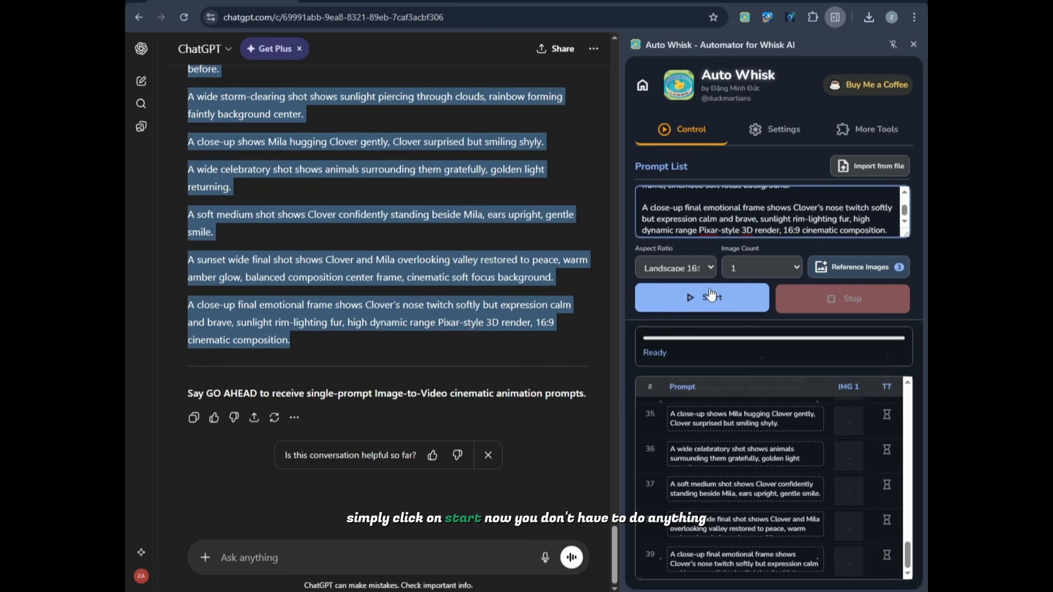
left_click(726, 301)
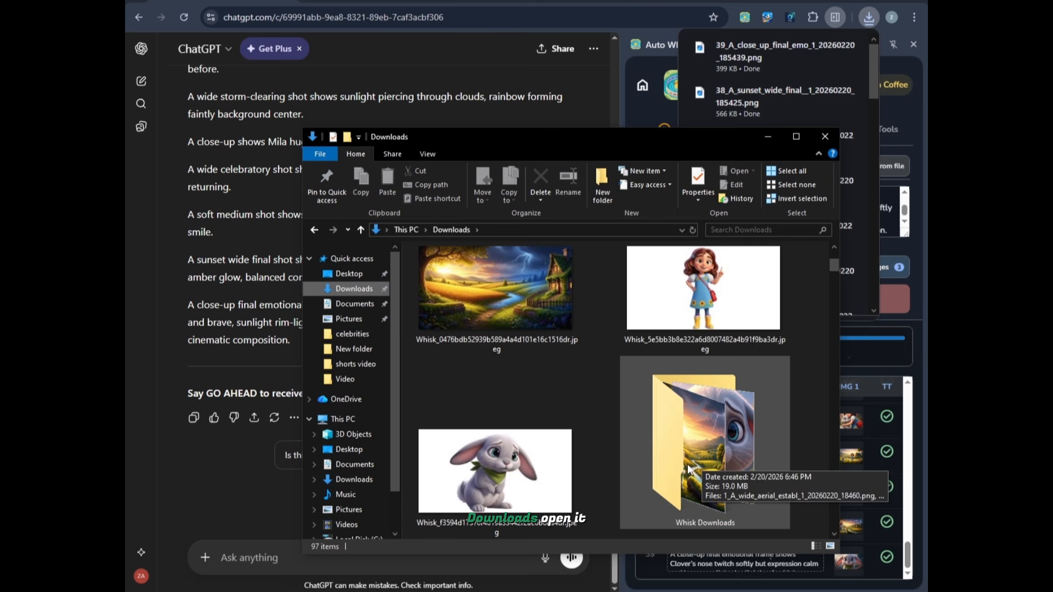
Step: Open the Whisk Downloads folder and look through the generated scene images down to the last one
double_click(717, 462)
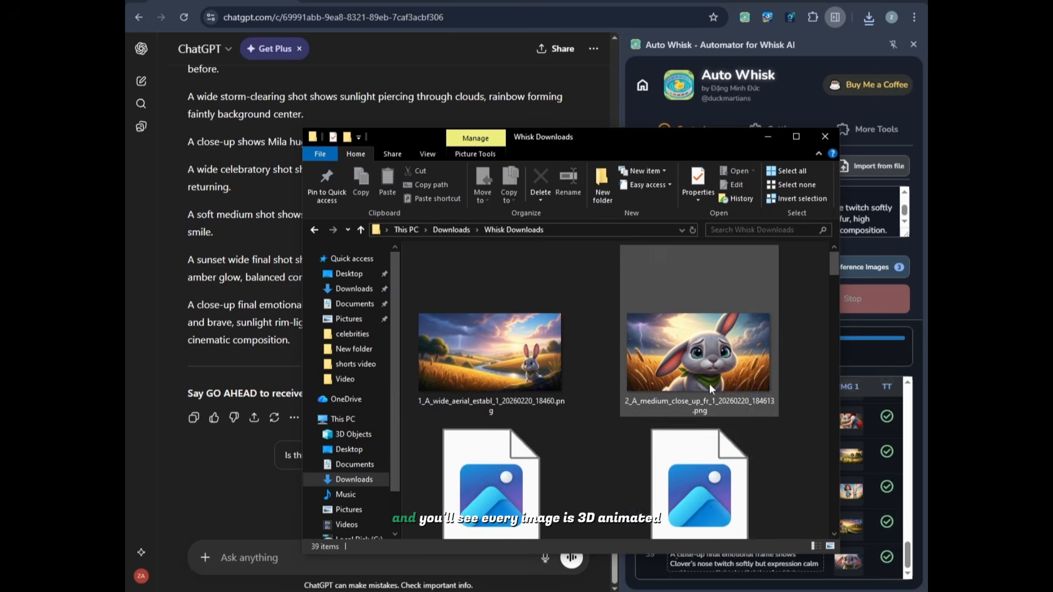
scroll(741, 331, "down", 6)
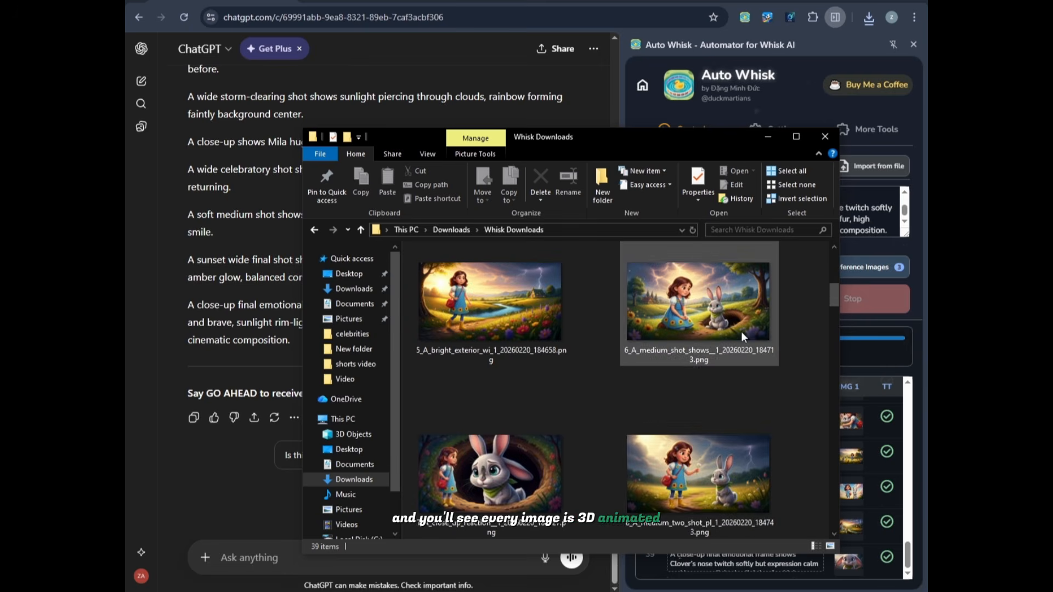
scroll(718, 372, "down", 6)
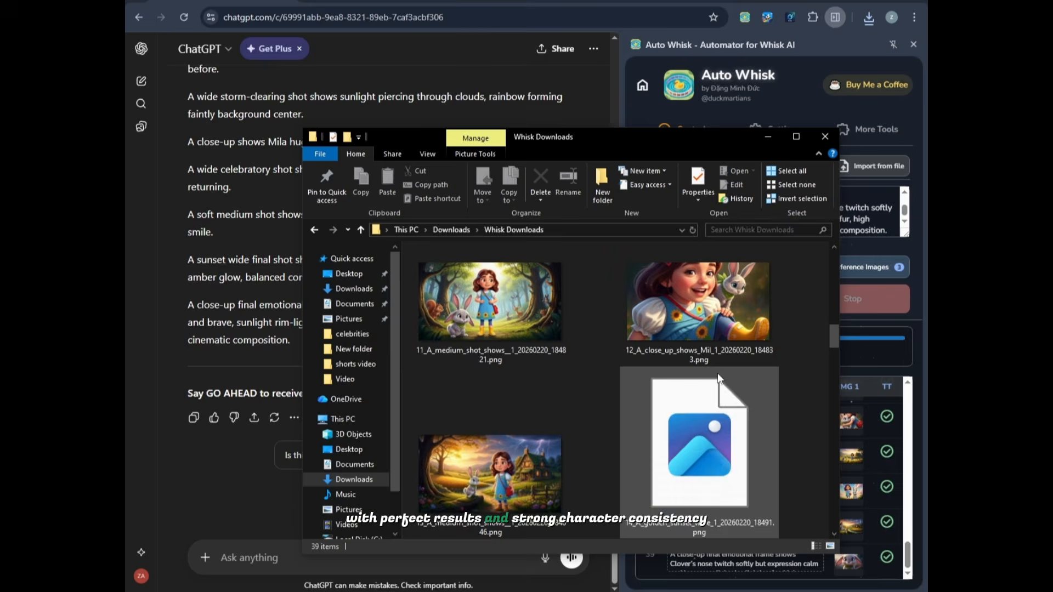
scroll(717, 373, "down", 20)
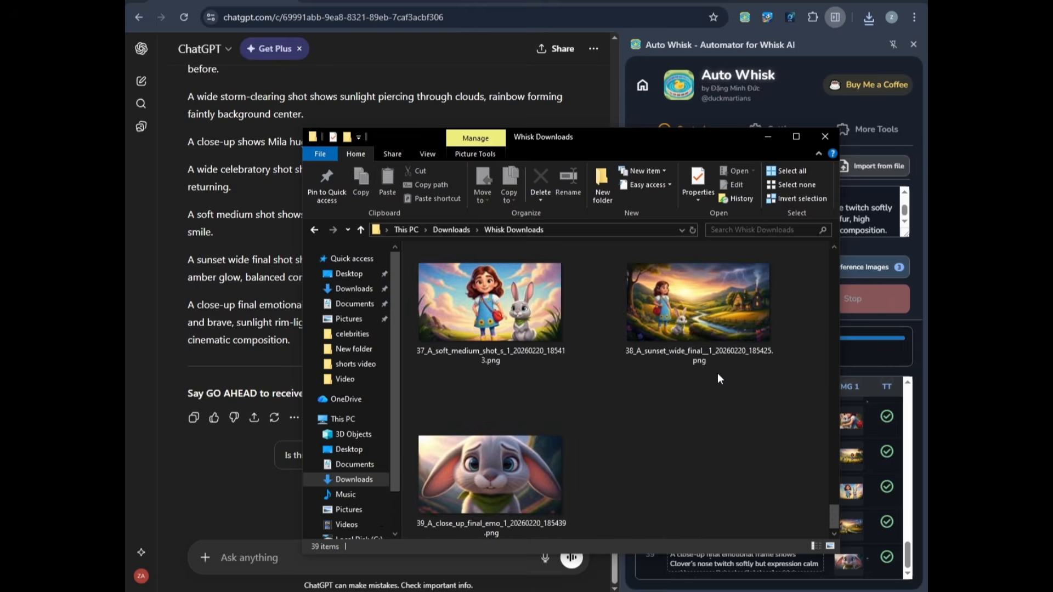
Step: View the final rabbit close-up at full size and examine the scene images one by one for style and character consistency
double_click(526, 466)
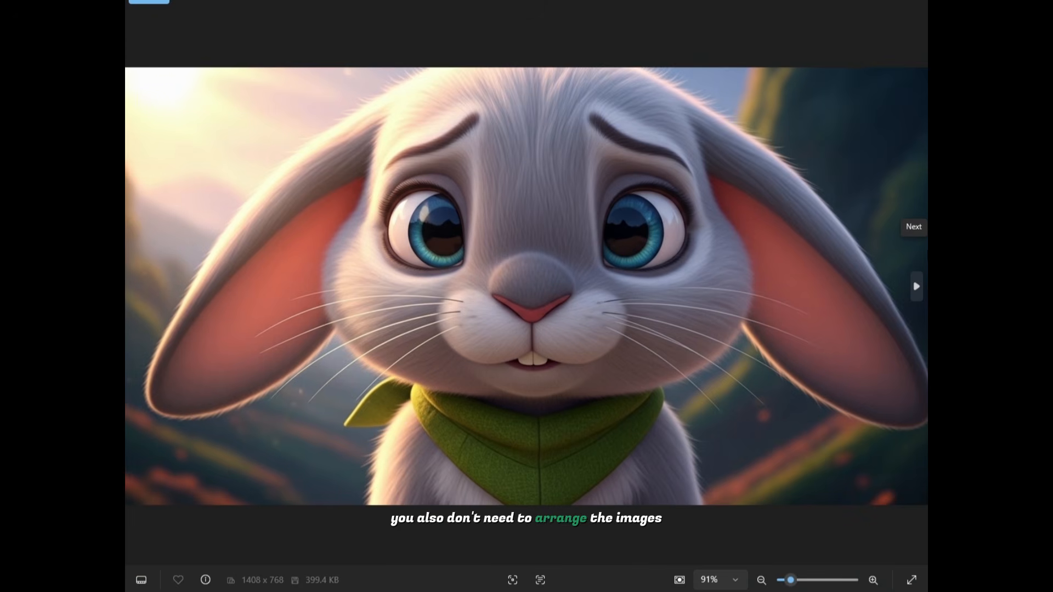
key("Right")
key("Right")
key("Right")
key("Right")
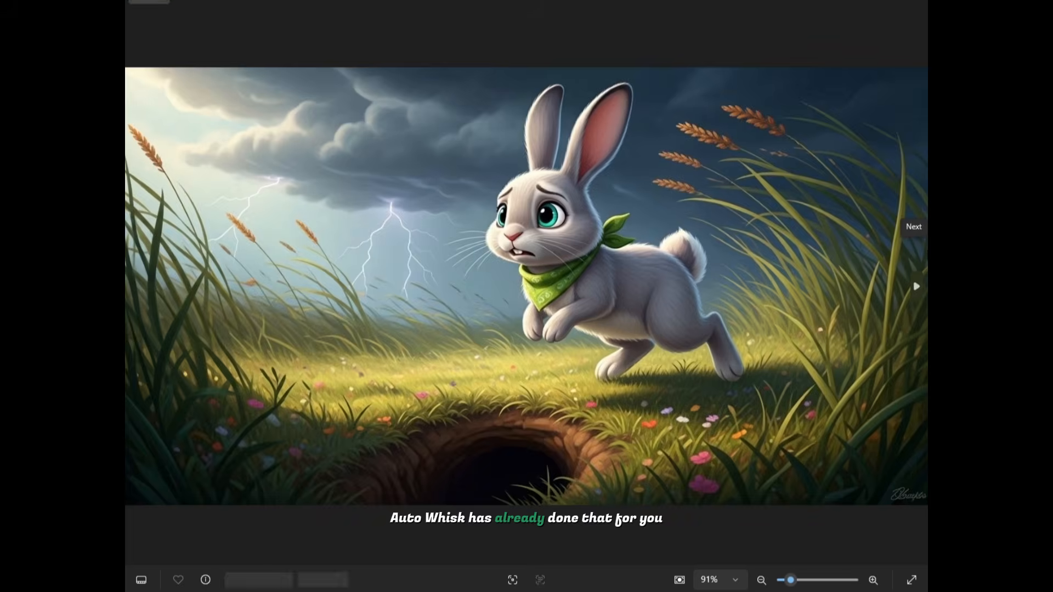
key("Right")
key("Right")
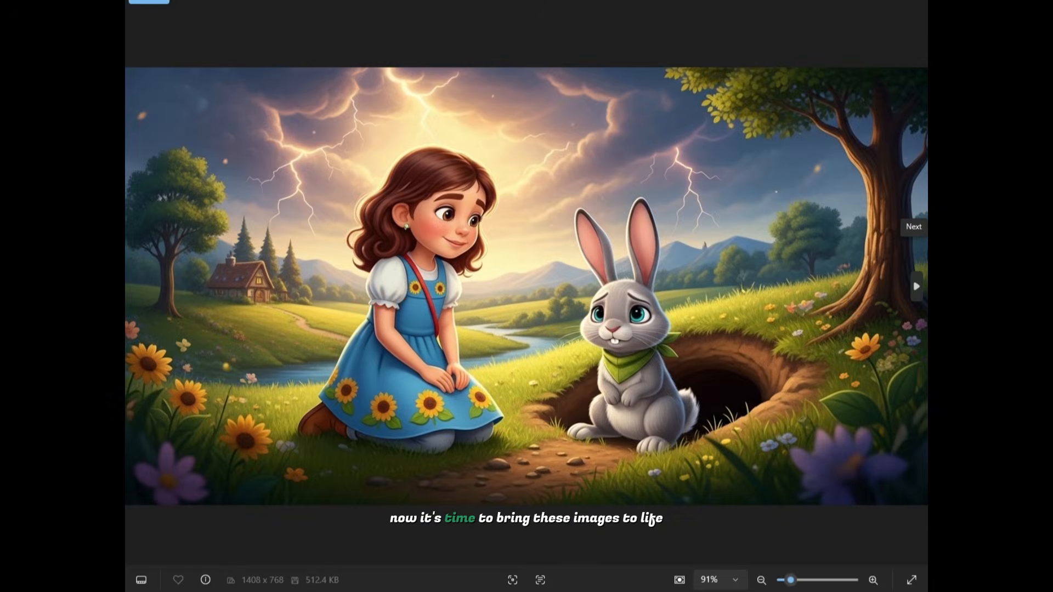
key("Right")
key("Right")
key("Right")
key("Right")
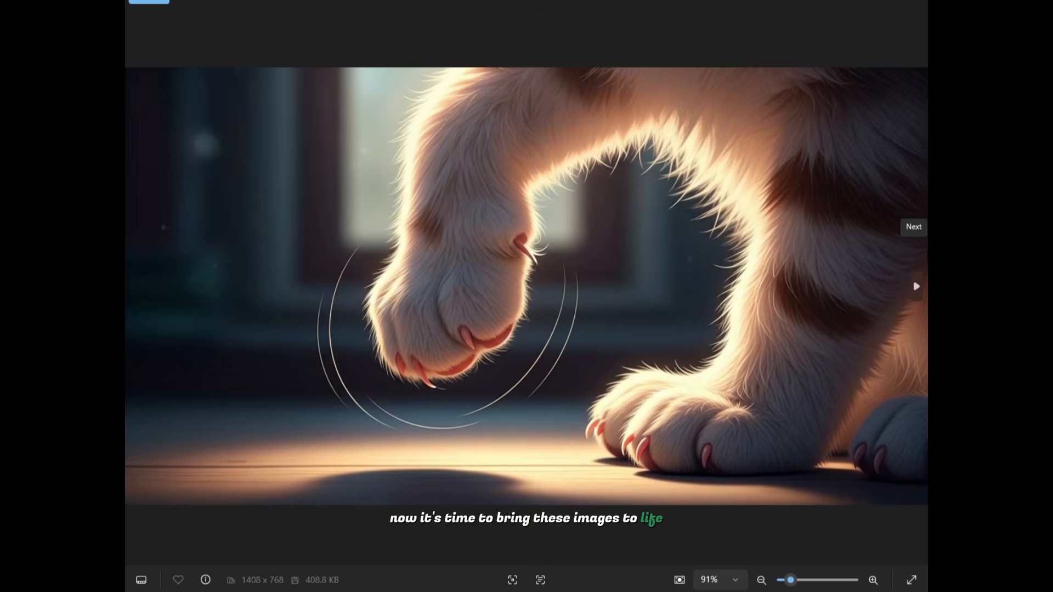
key("Right")
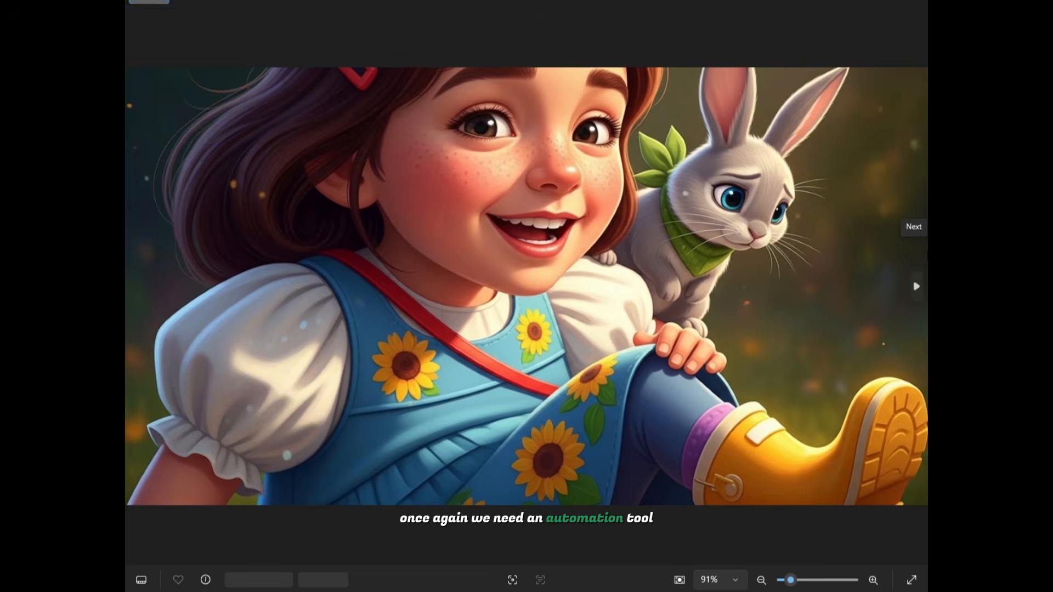
key("Left")
key("Right")
key("Right")
key("Right")
key("Right")
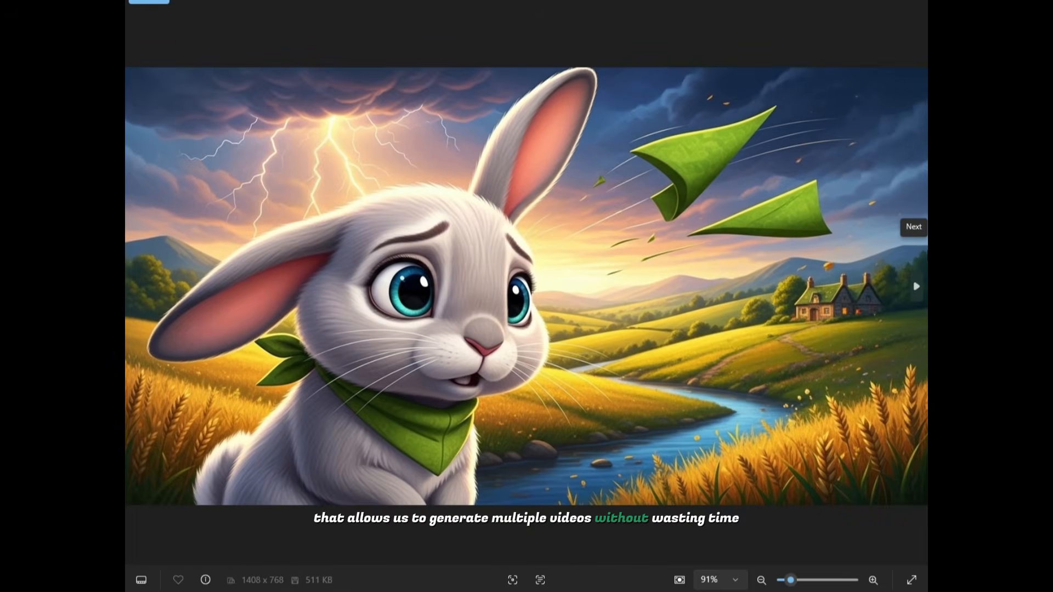
key("Right")
key("Right")
key("Right")
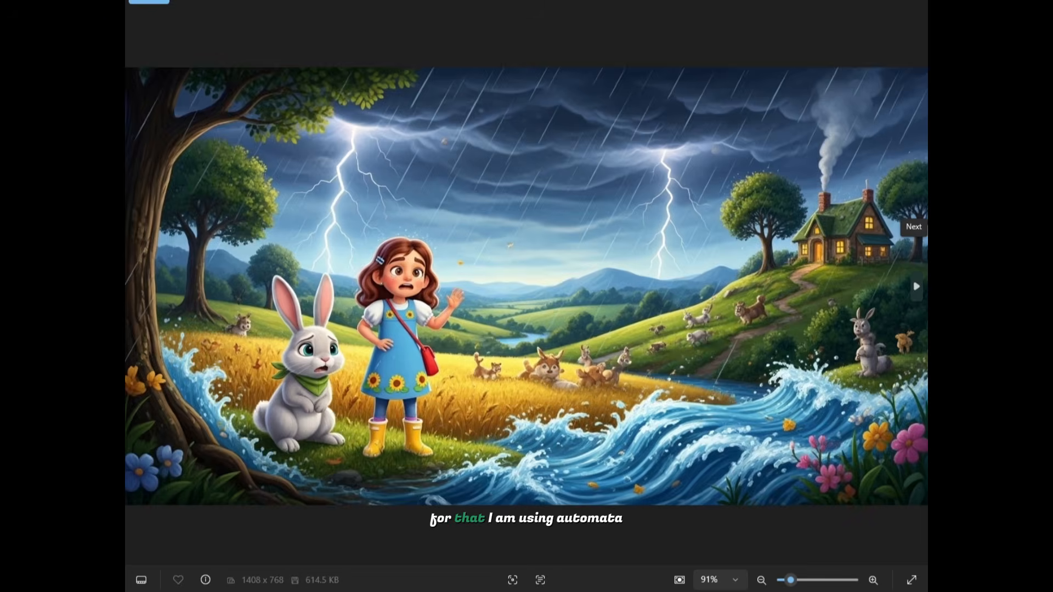
key("Right")
key("Right")
key("Right")
key("Right")
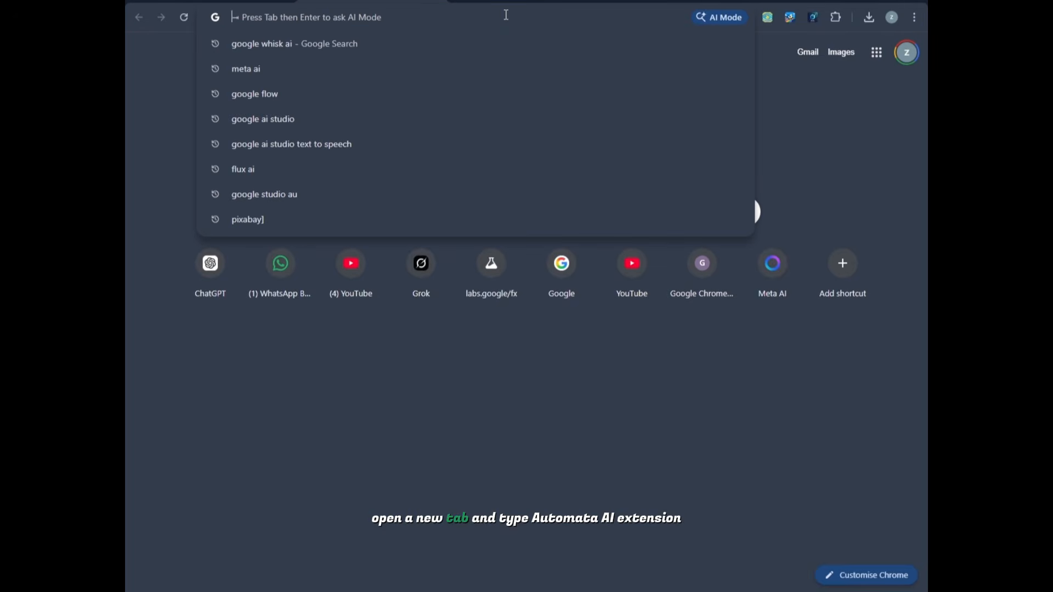
Step: Search the web for "autometa ai", open the Auto Meta extension's store page, launch the extension and go to Meta AI
type("autometa ai")
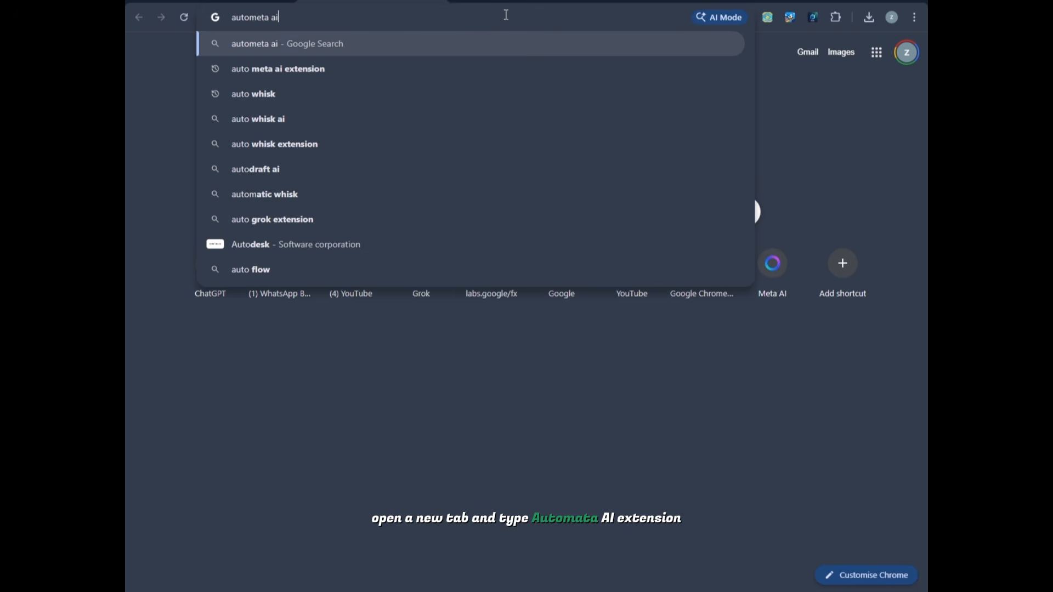
key("Return")
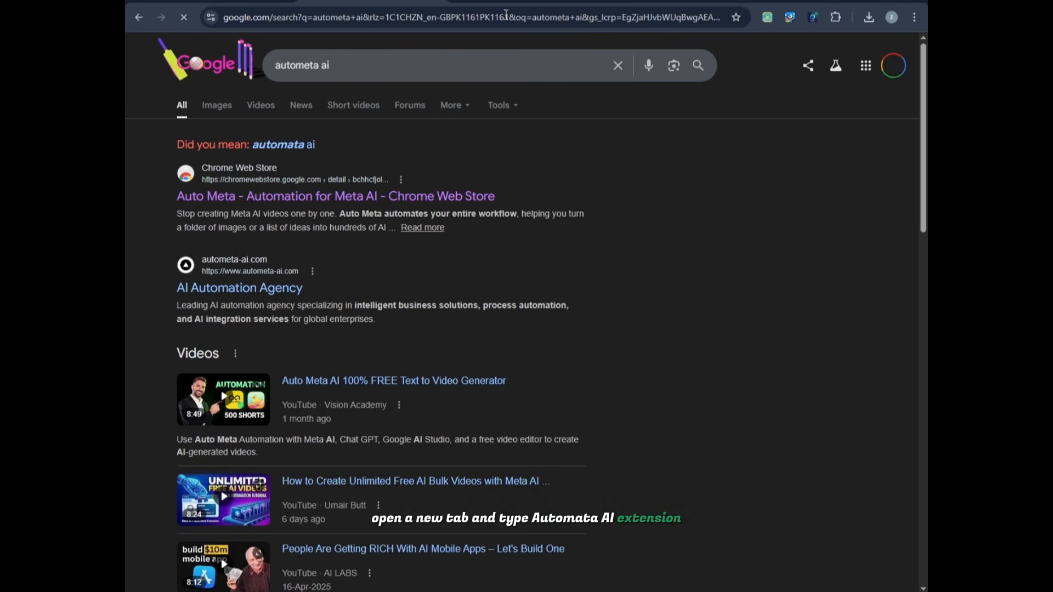
left_click(294, 204)
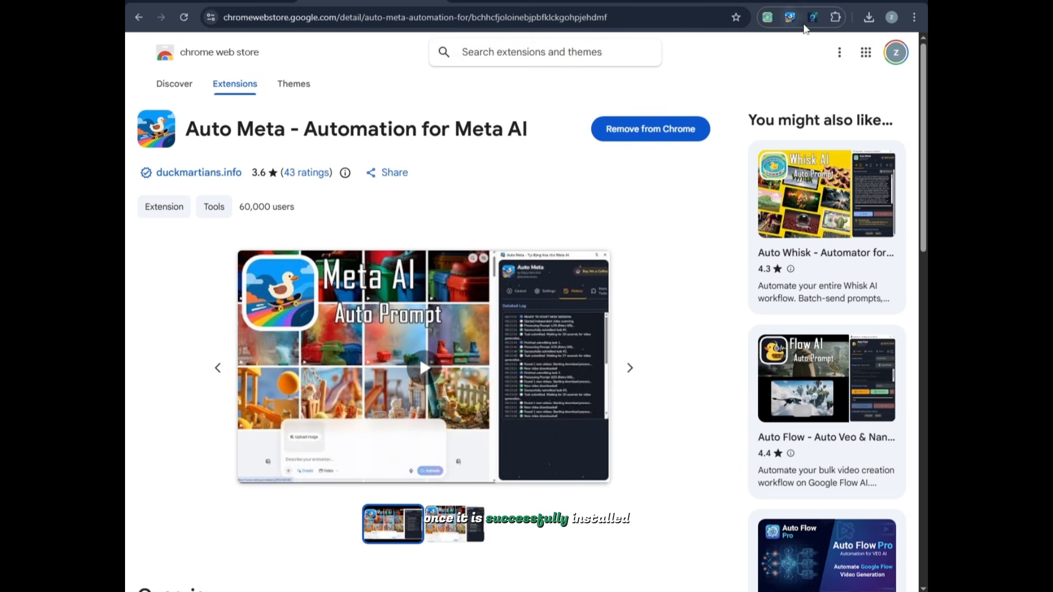
left_click(790, 22)
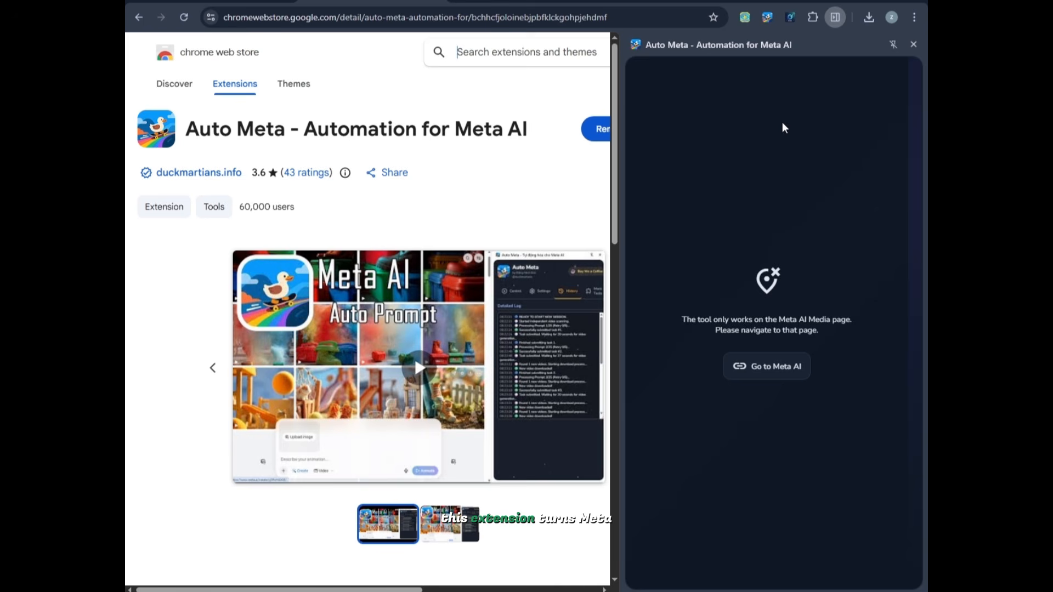
left_click(766, 365)
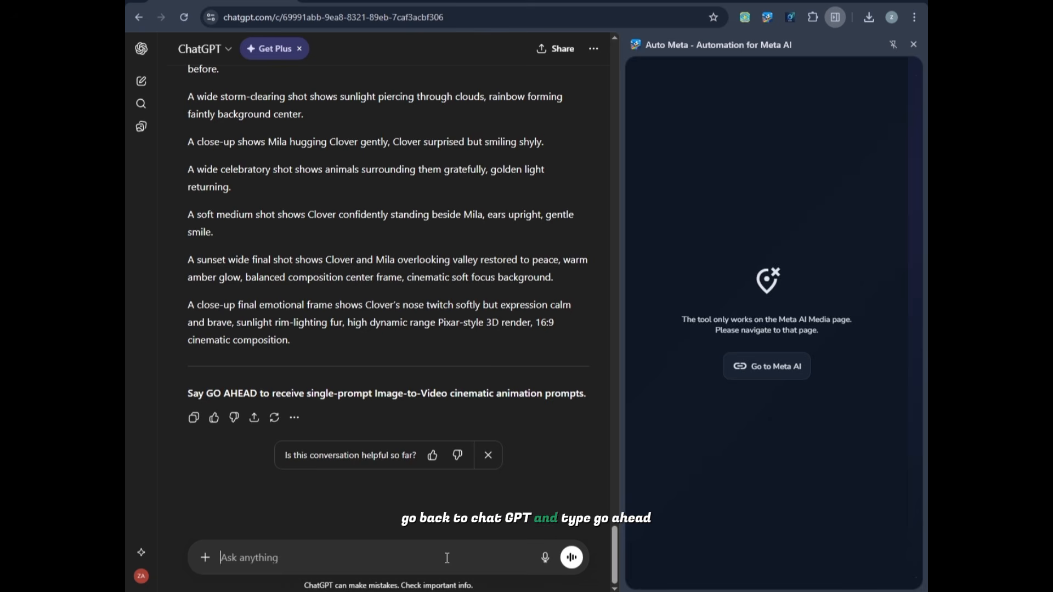
Step: Reply "go ahead" to ChatGPT to get the image-to-video animation prompts and copy the full list
type("go ahead")
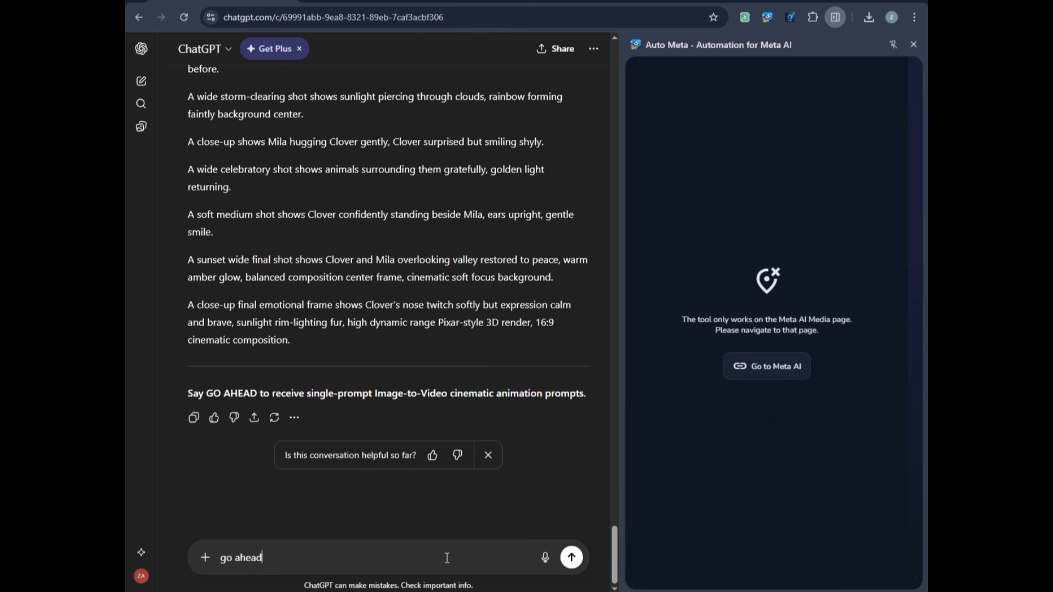
key("Return")
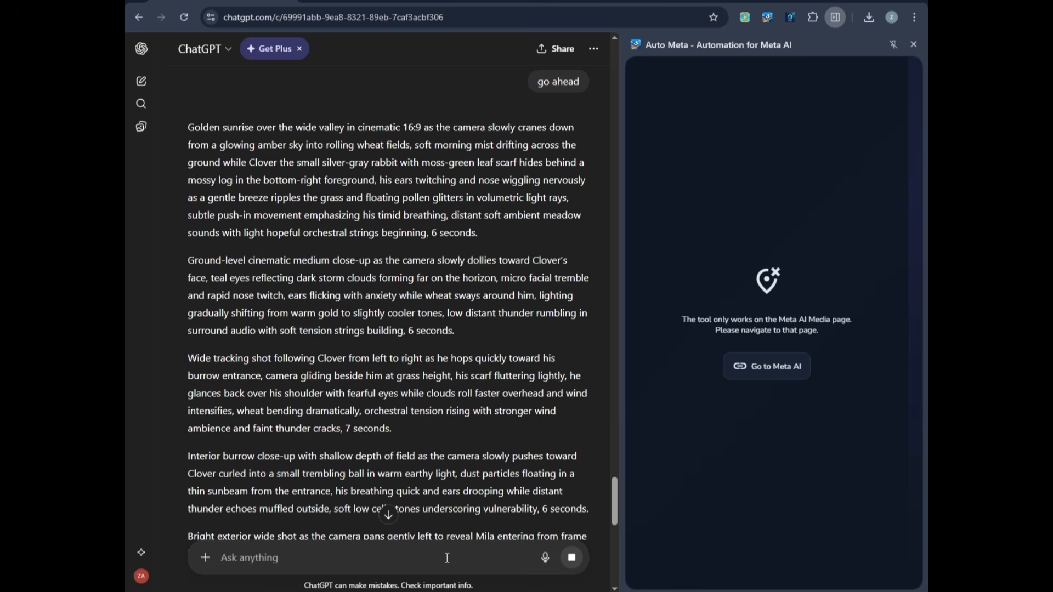
scroll(447, 526, "down", 15)
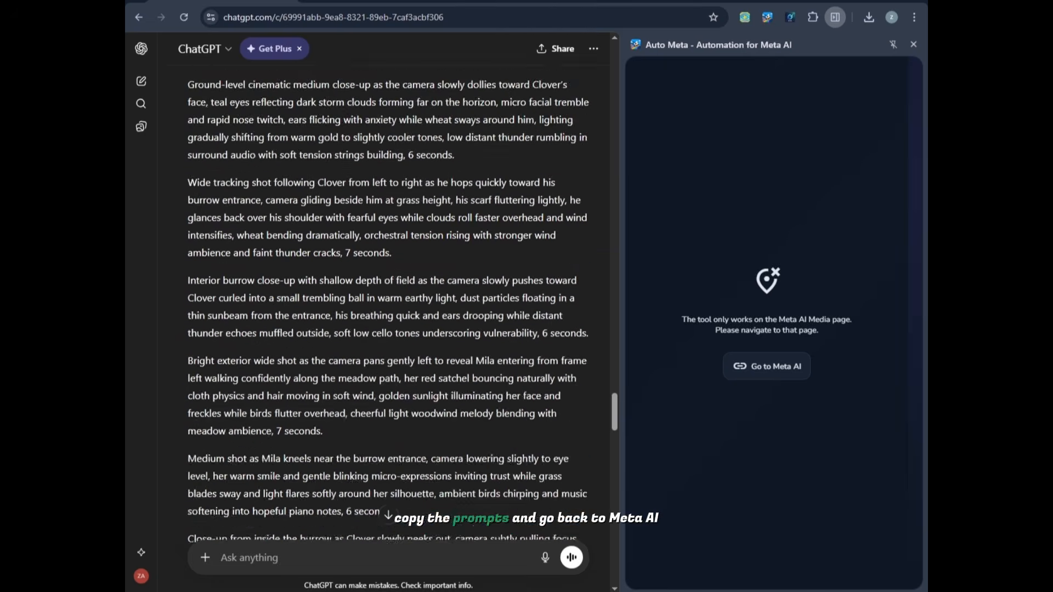
scroll(437, 439, "down", 12)
left_click(437, 439, "shift")
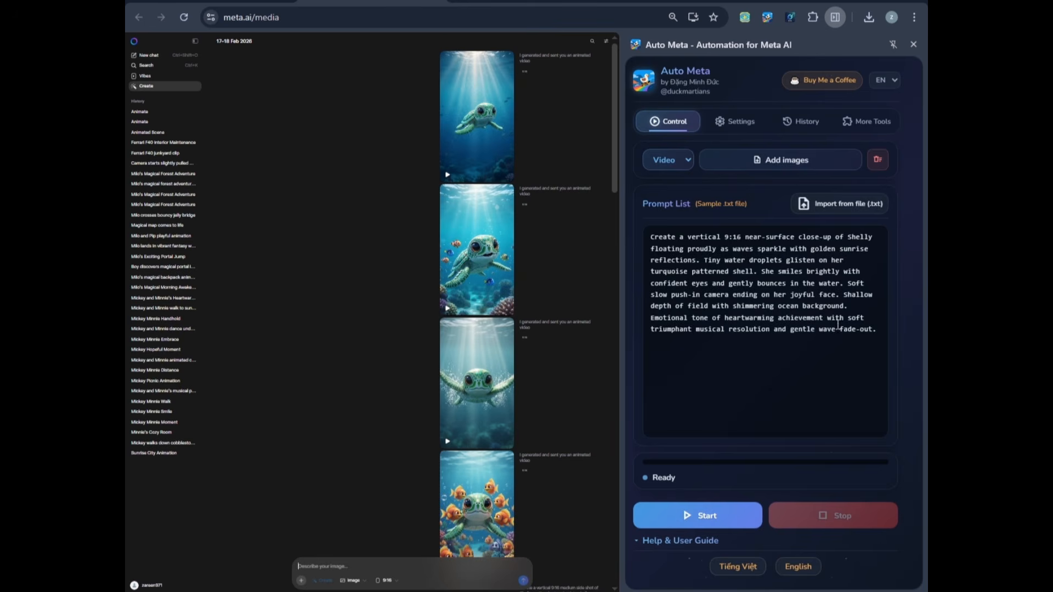
Step: Replace the old text in Auto Meta's prompt list with the copied animation prompts and choose Video as the output type
left_click(823, 330)
key("ctrl+a")
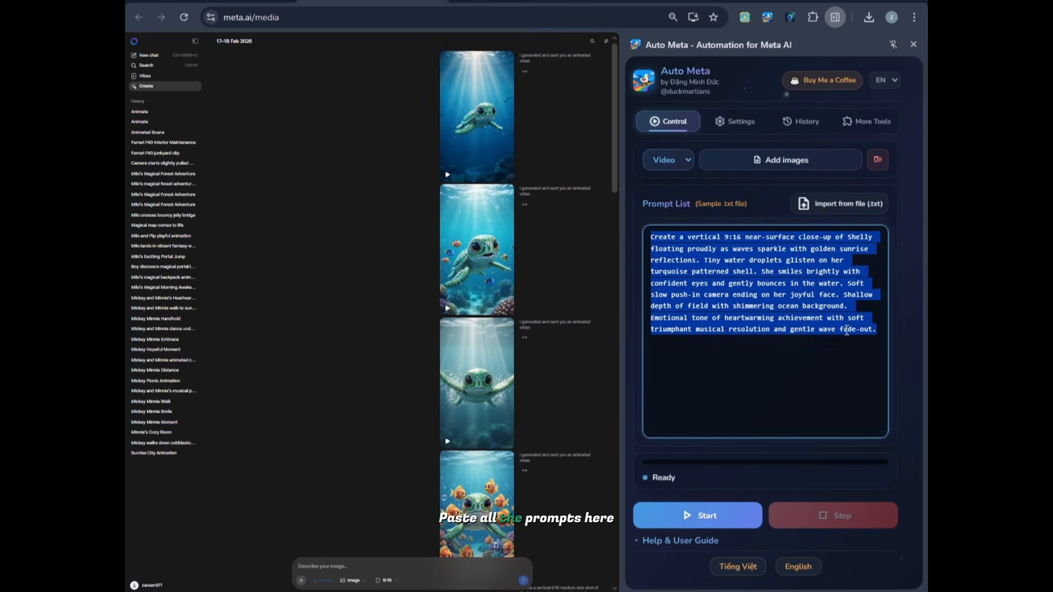
key("ctrl+v")
left_click(679, 163)
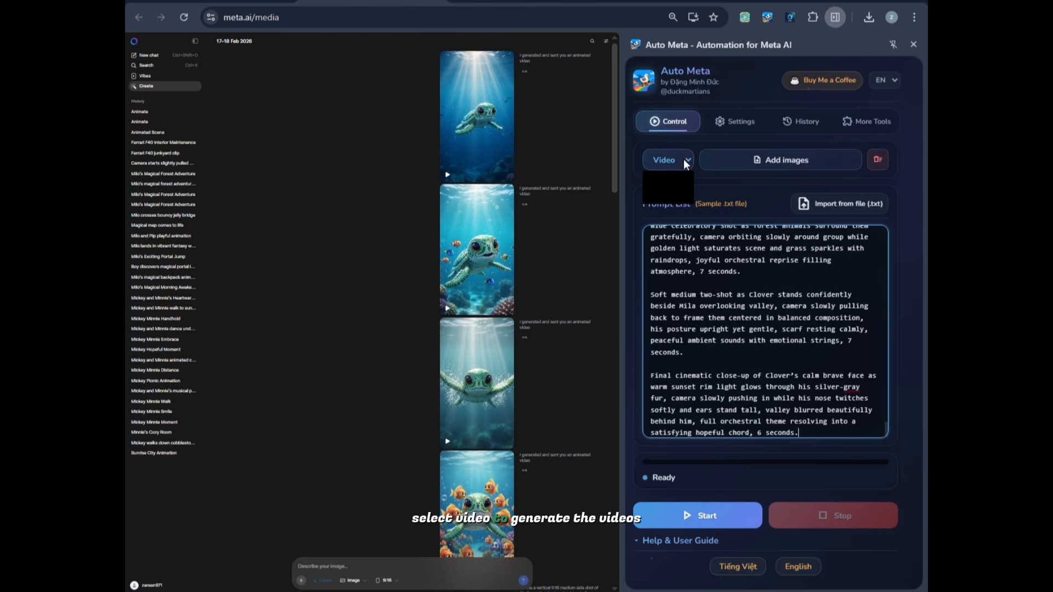
left_click(675, 178)
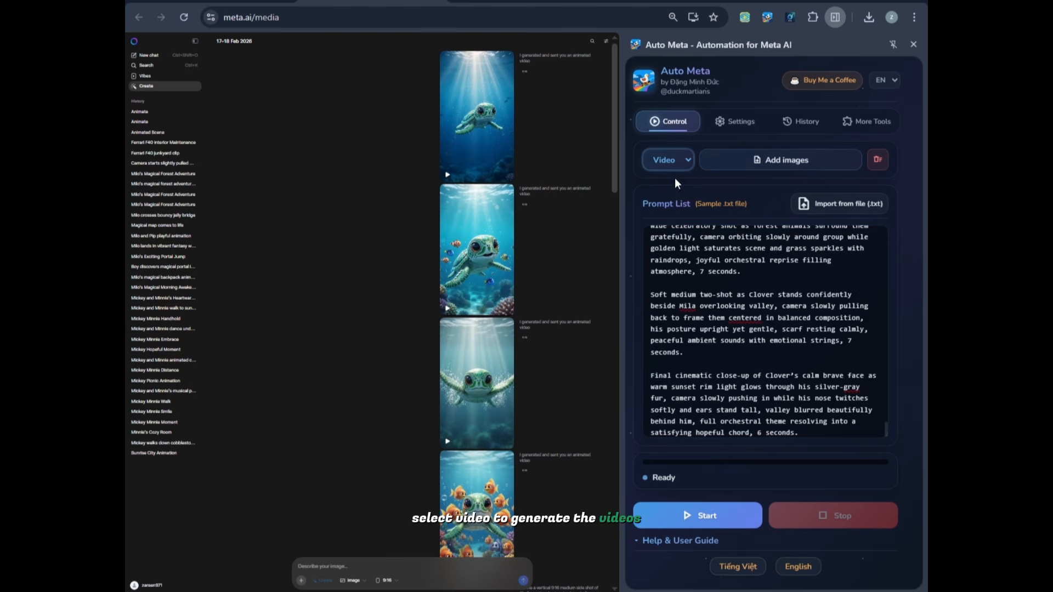
Step: Add all scene images from the Whisk Downloads folder to Auto Meta
left_click(795, 159)
double_click(448, 427)
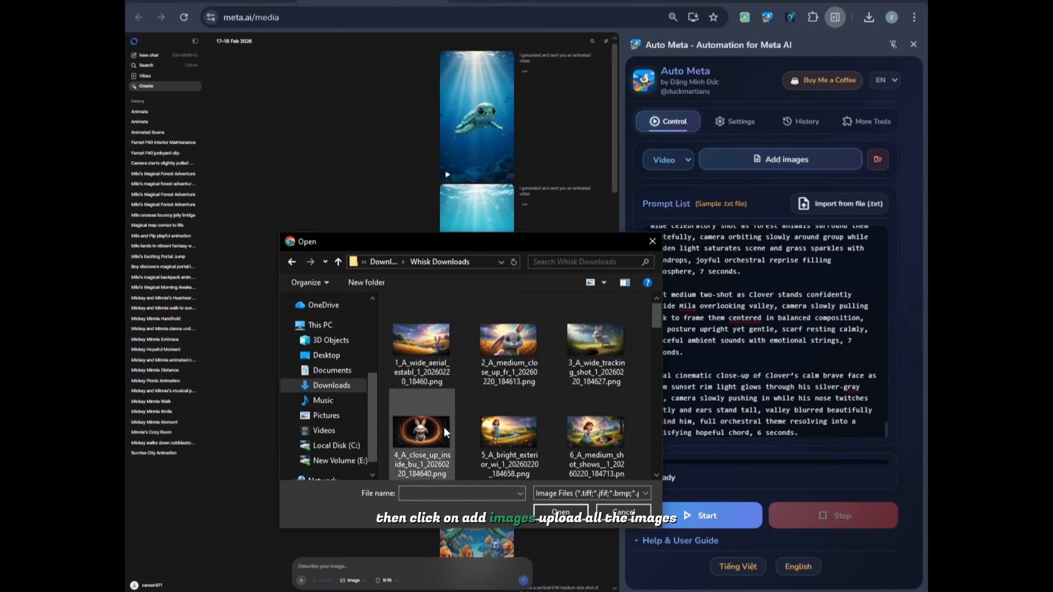
left_click(419, 352)
key("ctrl+a")
scroll(423, 346, "down", 10)
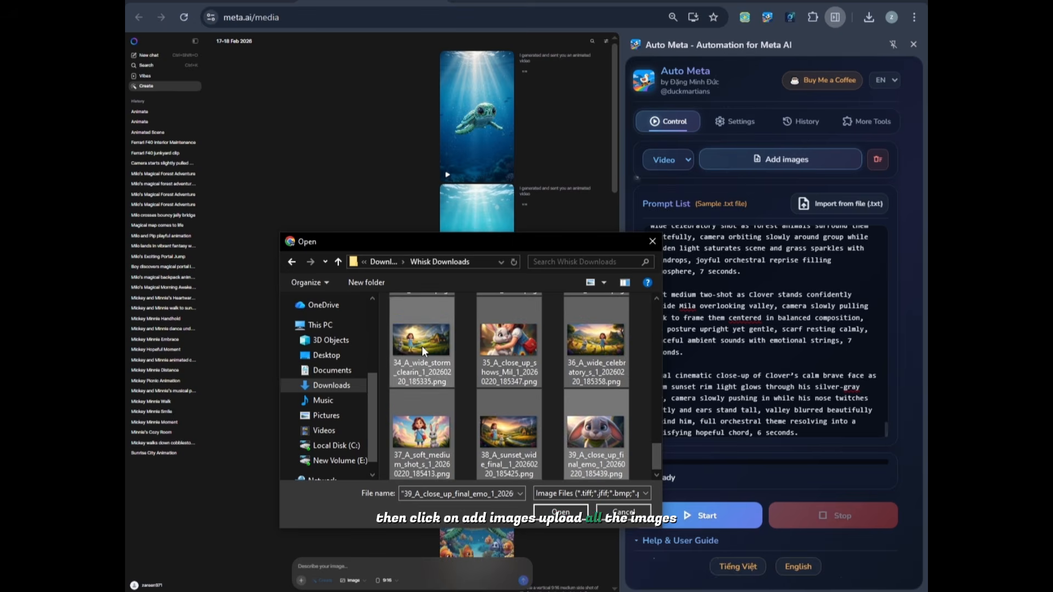
left_click(560, 512)
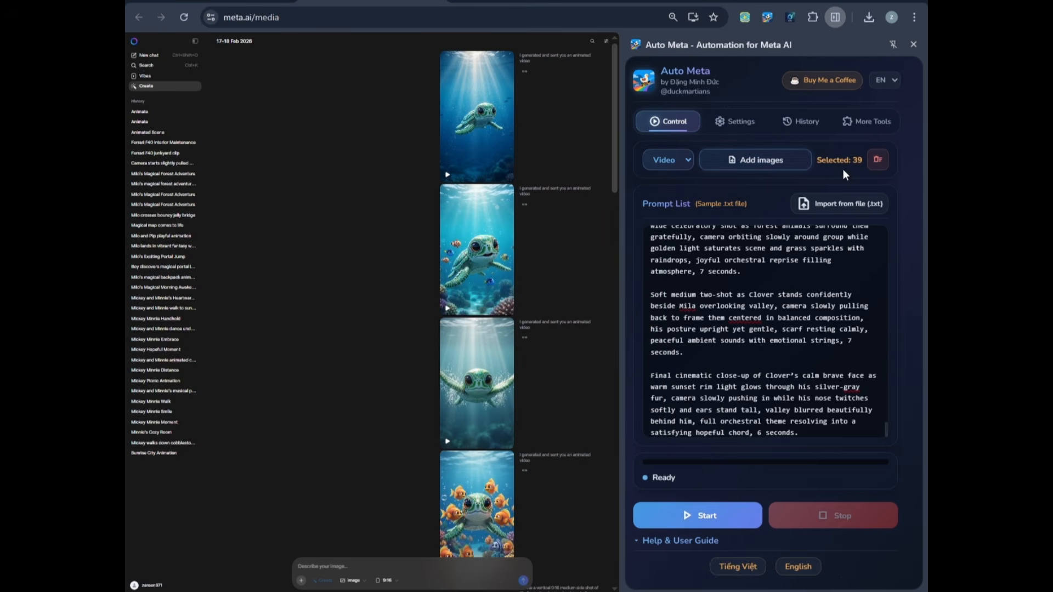
Step: Check Auto Meta's wait time and auto-download settings, and start the automated video generation
left_click(742, 121)
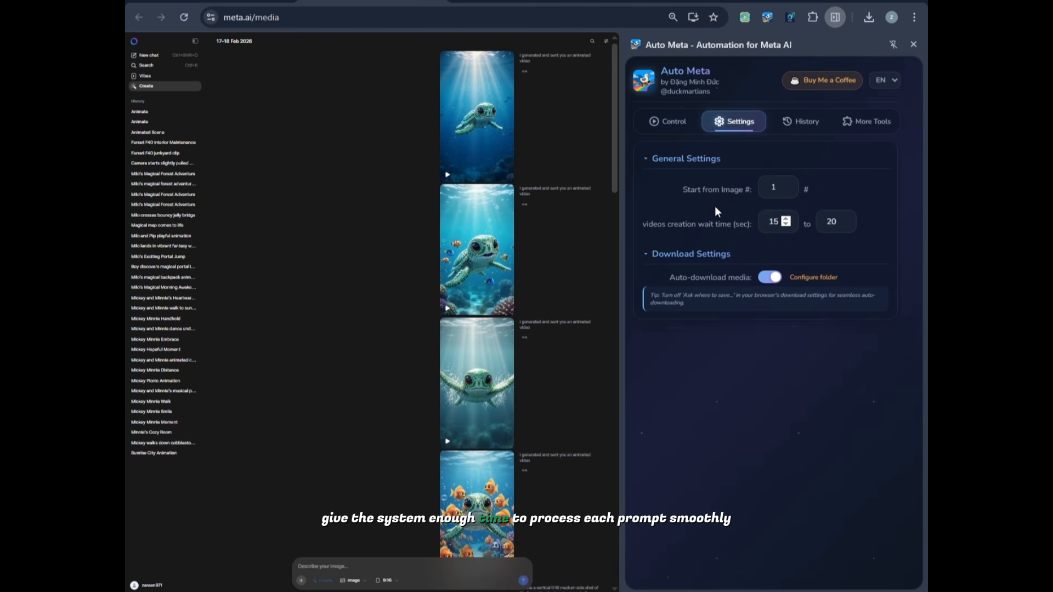
left_click(678, 128)
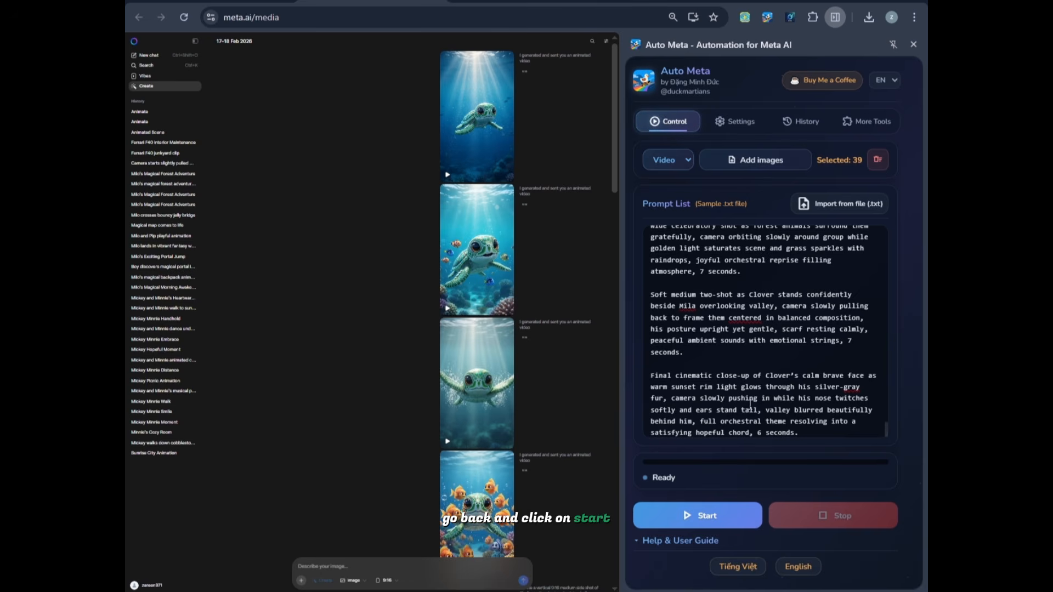
left_click(726, 521)
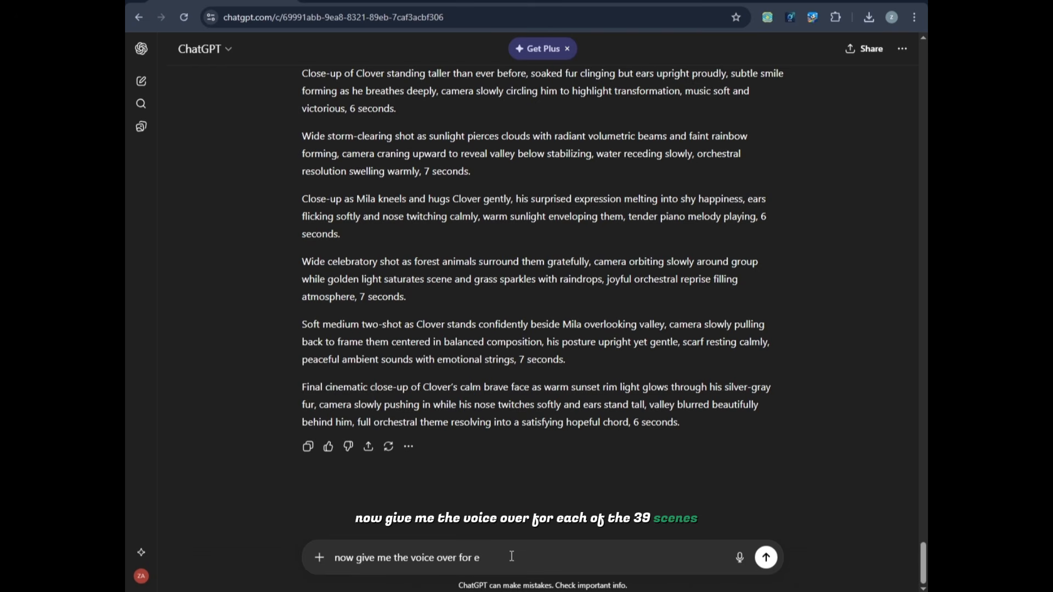
Step: Ask ChatGPT for a voice-over for each of the 39 scenes at 5-8 seconds each, and have it leave out the scene labels
type("ach 39 scenes, e")
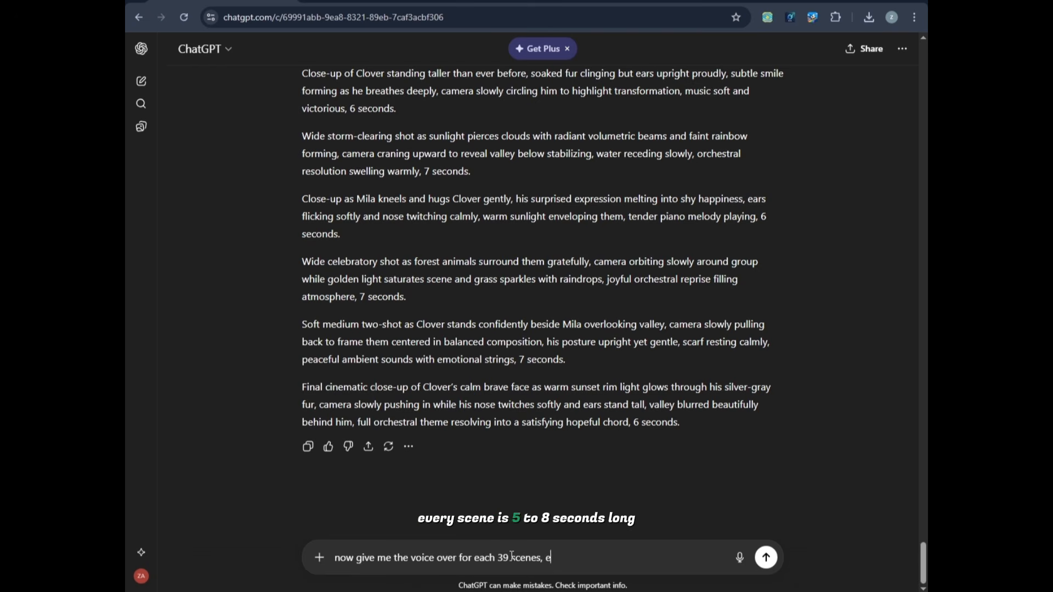
type("very scene is 5-8 seconds long")
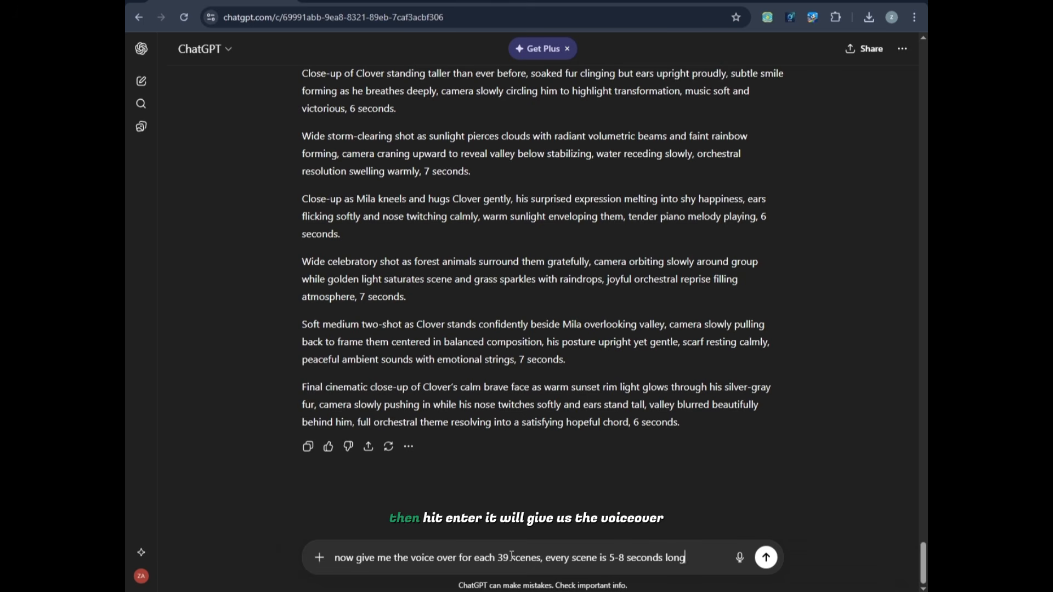
key("Return")
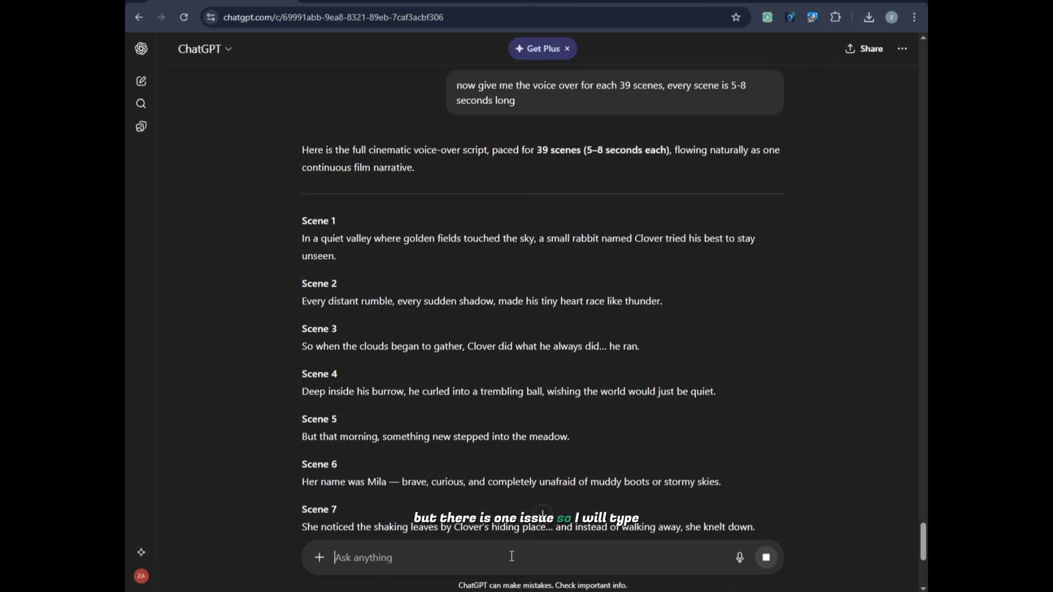
type("dont mention scene.")
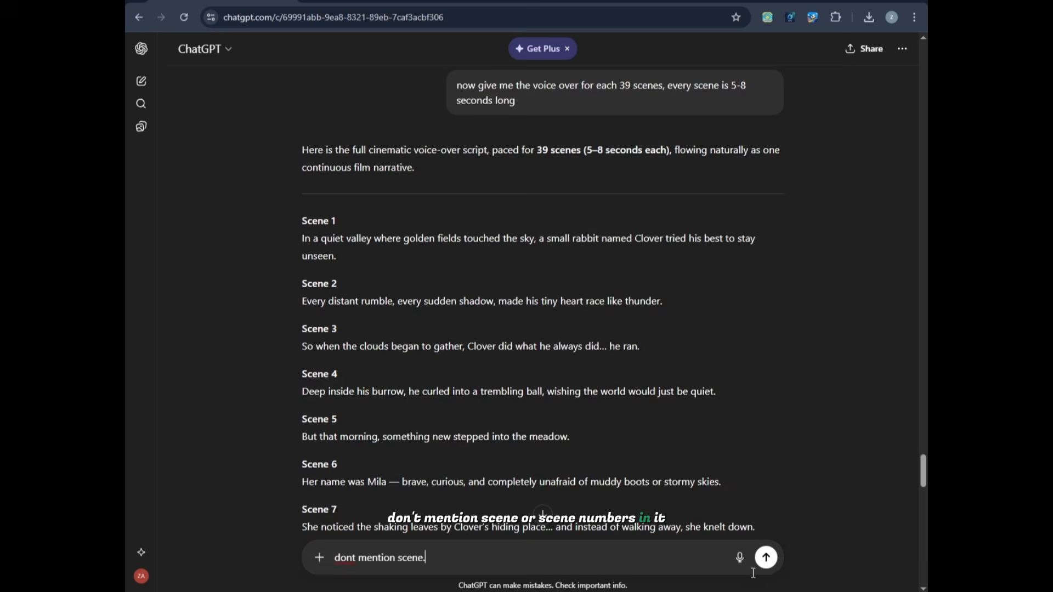
left_click(769, 563)
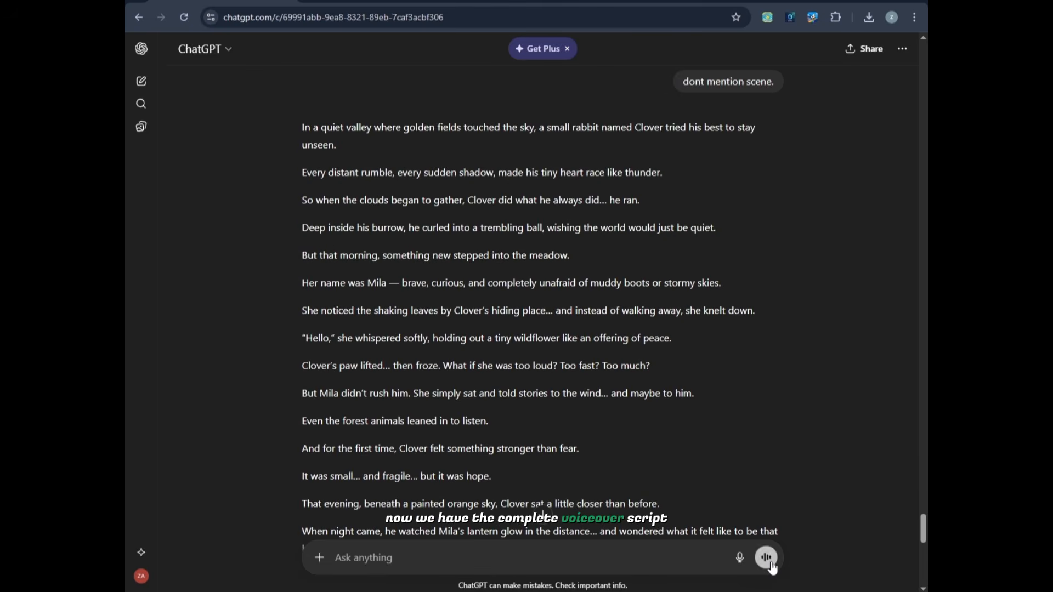
Step: Search for "google ai studio" in a new browser tab and open the Google AI Studio site
key("ctrl+t")
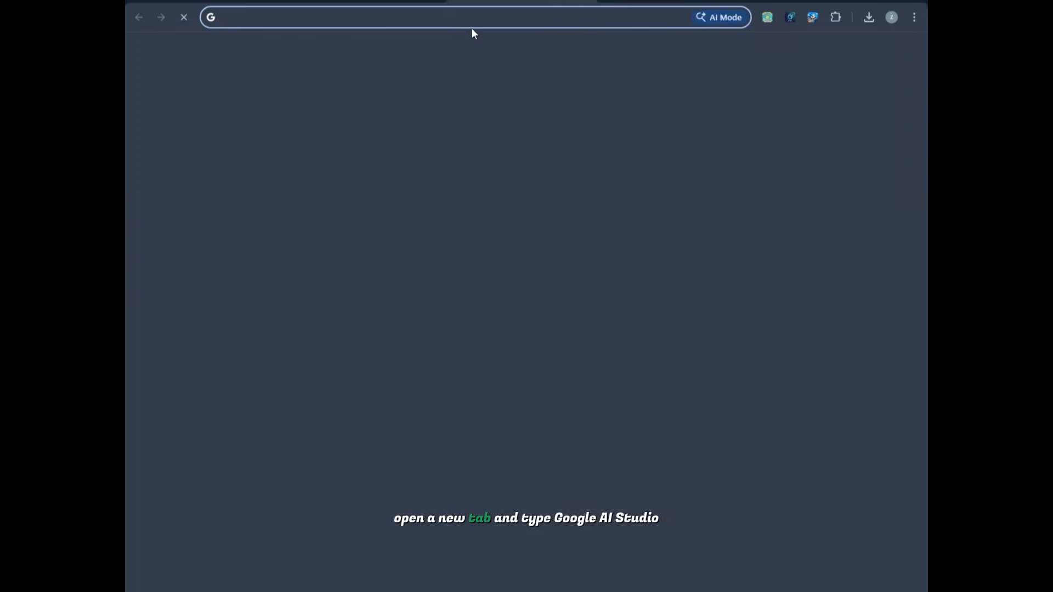
left_click(474, 17)
type("google ai studio")
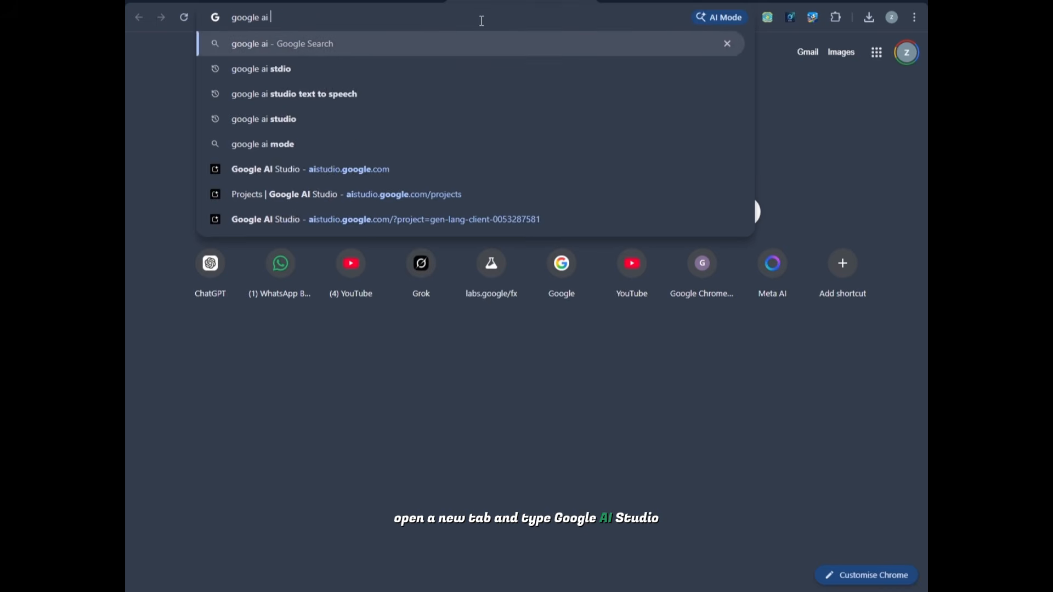
key("Return")
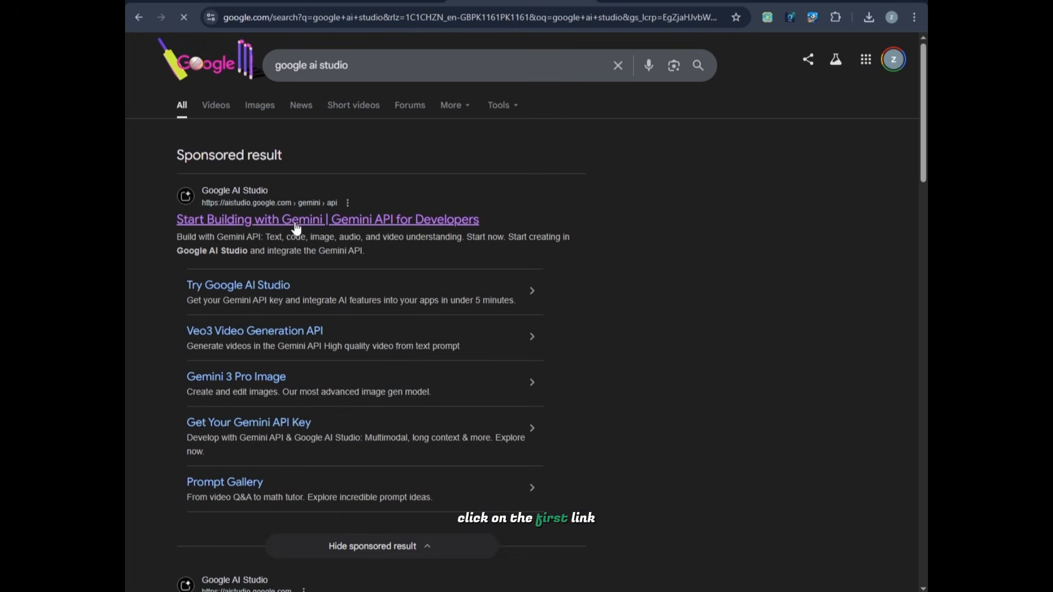
left_click(295, 218)
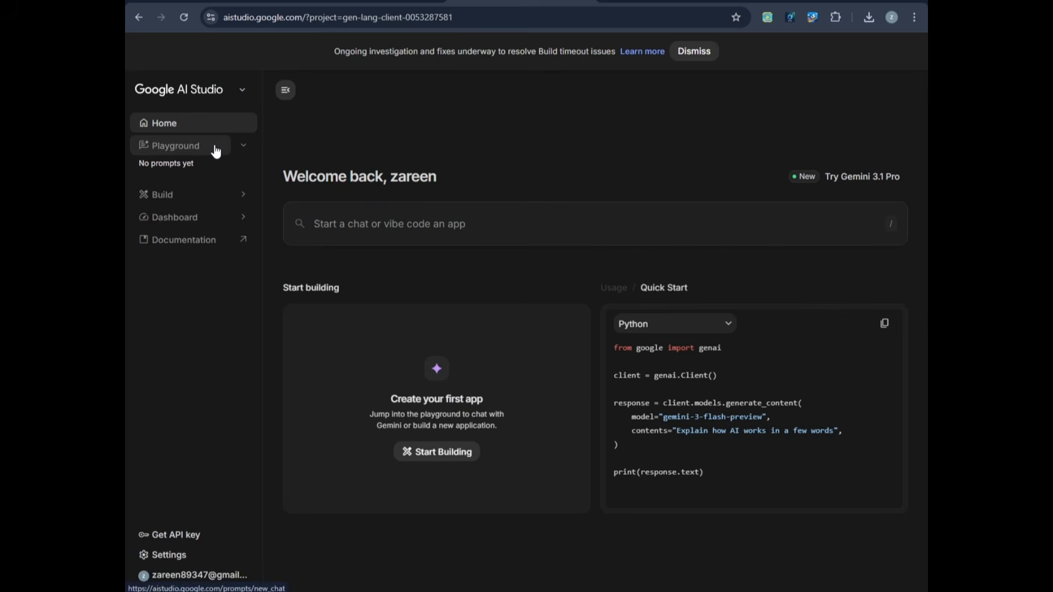
Step: Open Text to Speech in the Playground with Gemini 2.5 Pro Preview TTS, single-speaker audio and the Enceladus voice
left_click(217, 147)
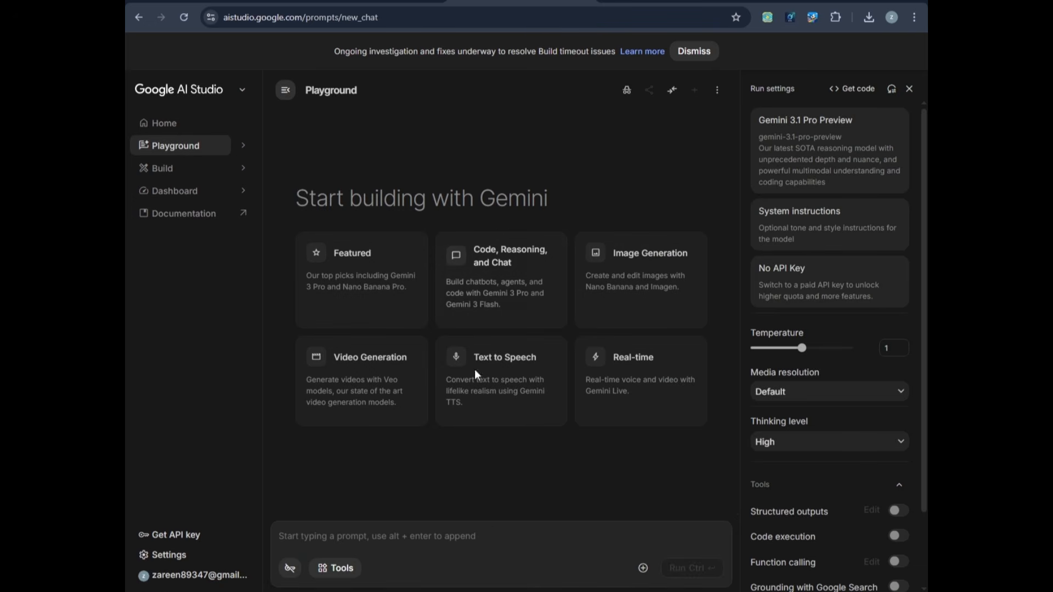
left_click(505, 383)
left_click(522, 300)
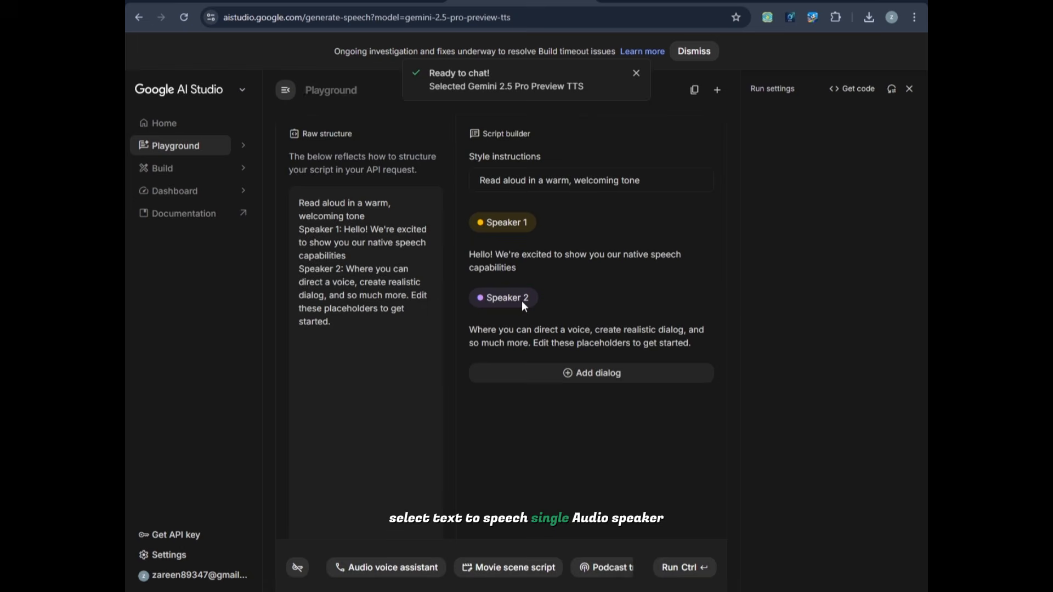
left_click(790, 310)
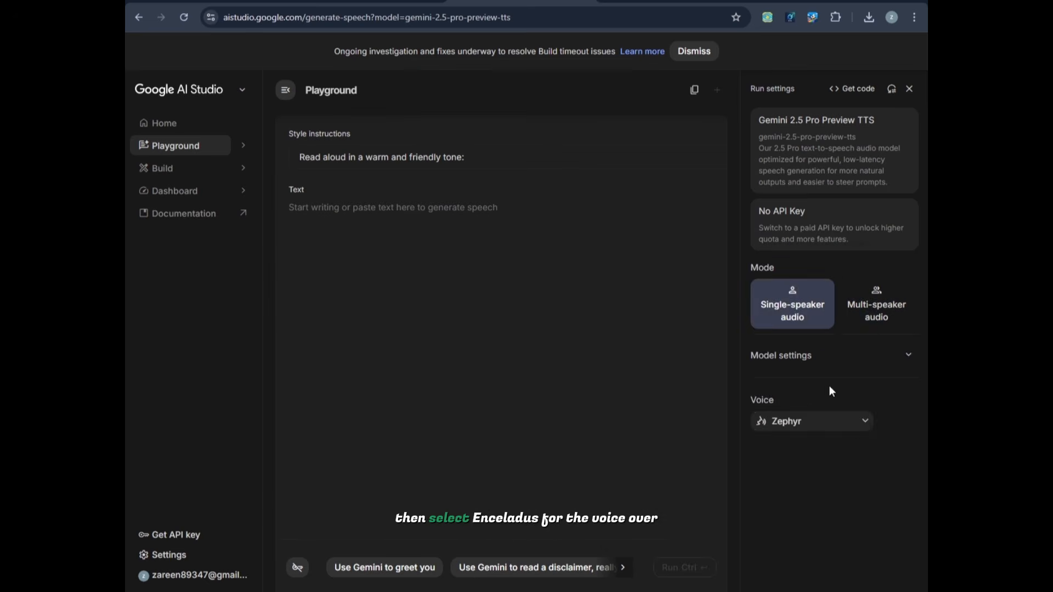
left_click(820, 421)
scroll(811, 340, "down", 3)
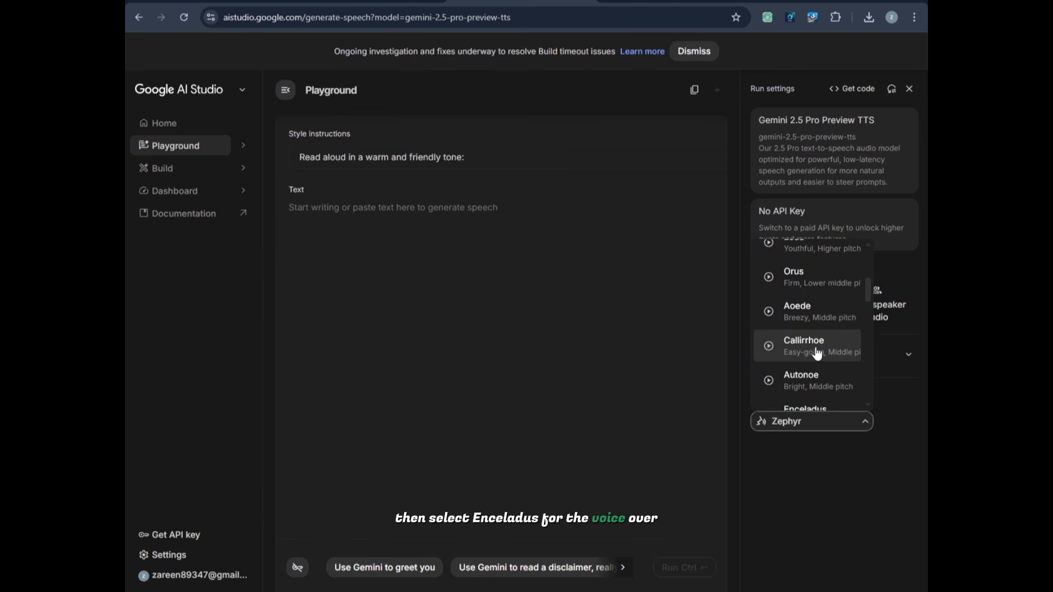
scroll(818, 353, "down", 1)
left_click(817, 351)
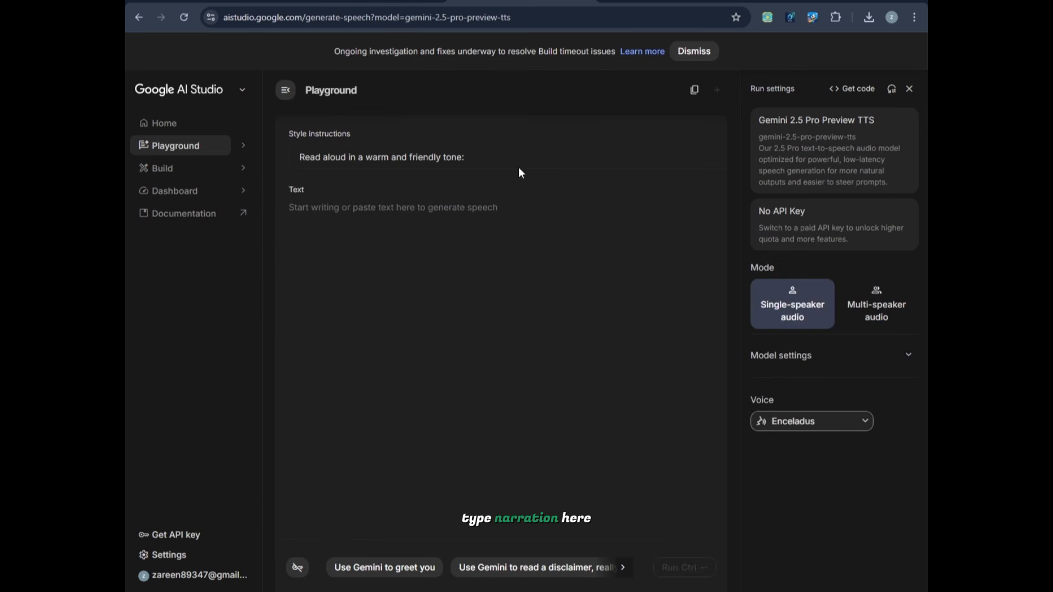
Step: Set the style instructions to "NARRATION" and paste the complete voice-over script from ChatGPT as the speech text
left_click_drag(518, 159, 255, 185)
type("NARRATION")
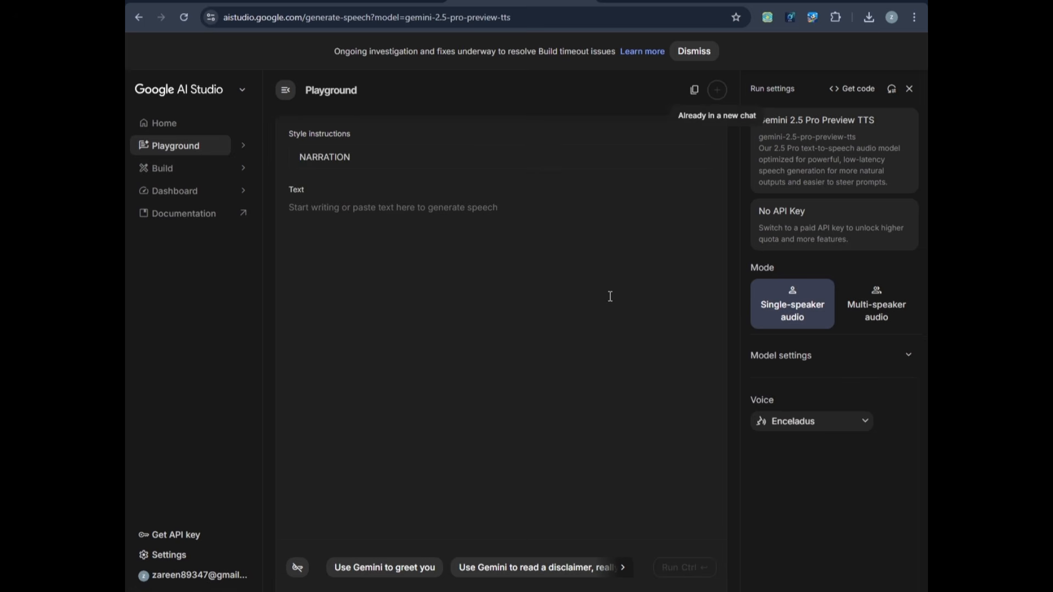
left_click(572, 247)
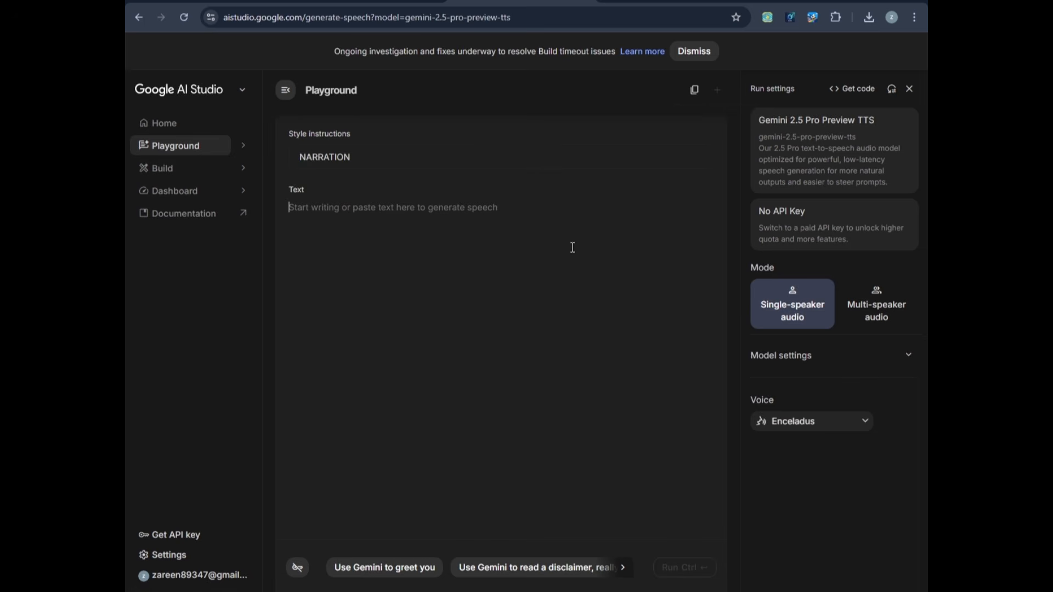
left_click(224, 1)
left_click_drag(299, 133, 650, 427)
left_click(521, 2)
key("ctrl+v")
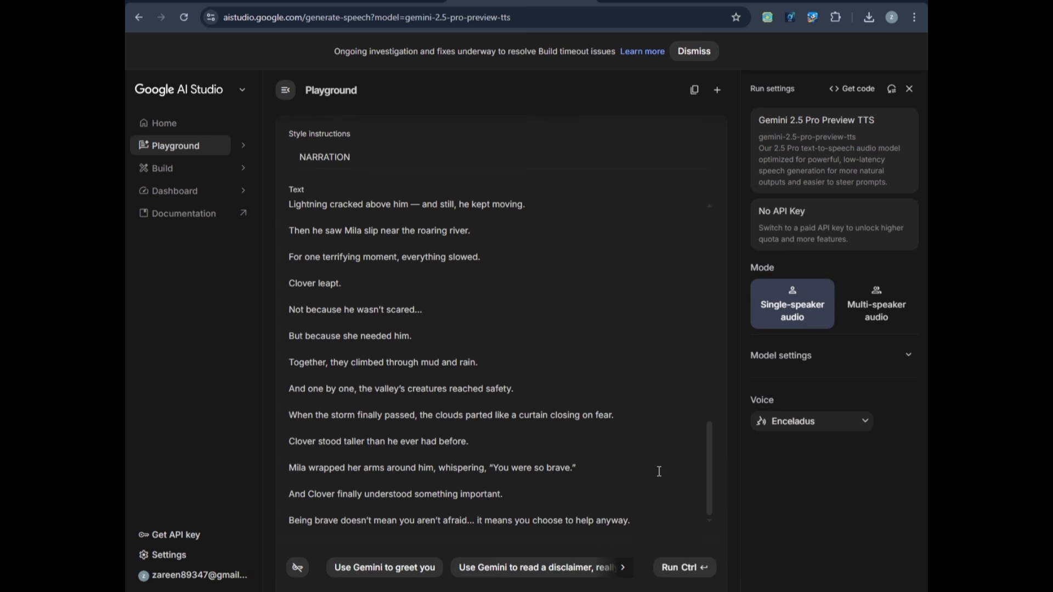
Step: Generate the narration audio from the pasted script and download the resulting file
left_click(693, 571)
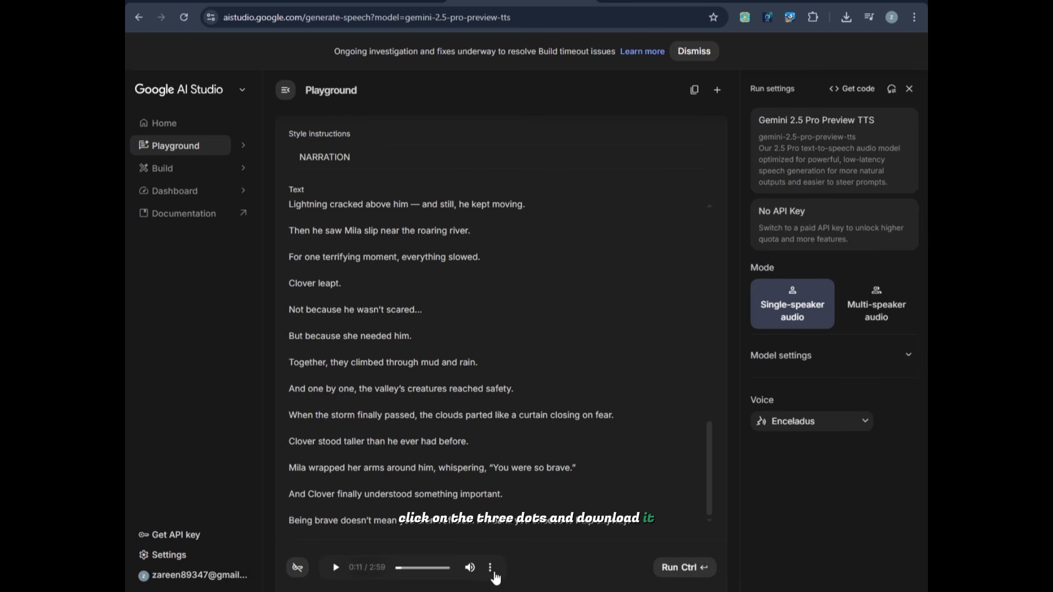
left_click(491, 569)
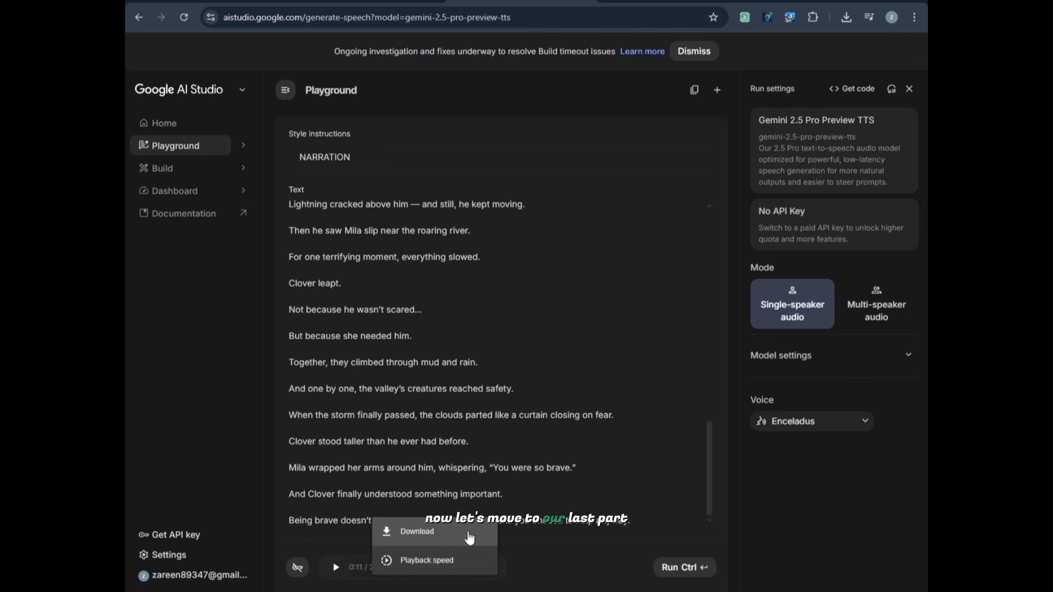
left_click(431, 533)
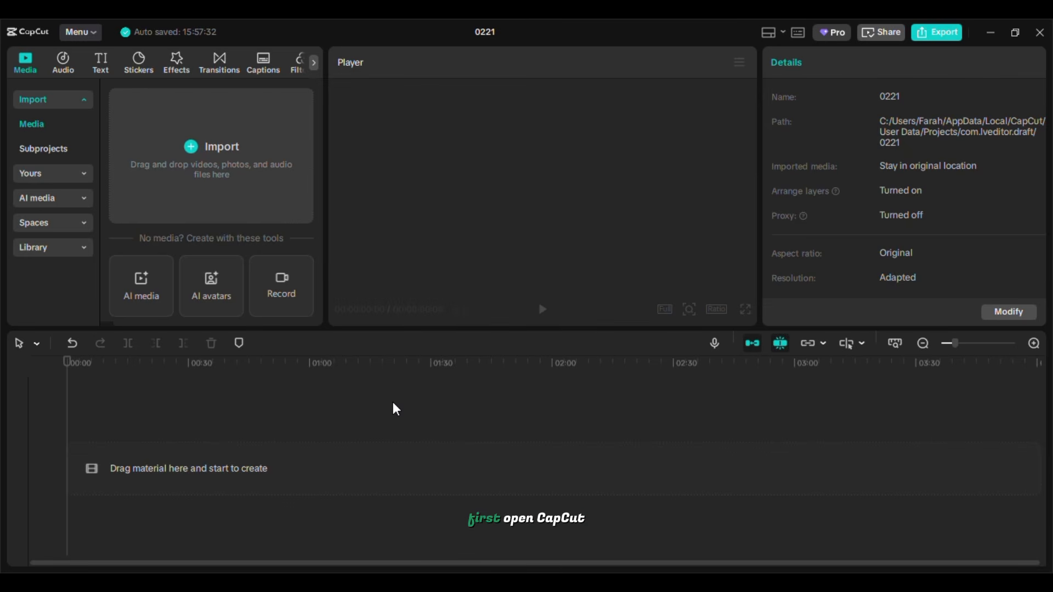
Step: In CapCut, import all the numbered scene videos from the video folder and place them together on the timeline
left_click(245, 179)
key("ctrl+a")
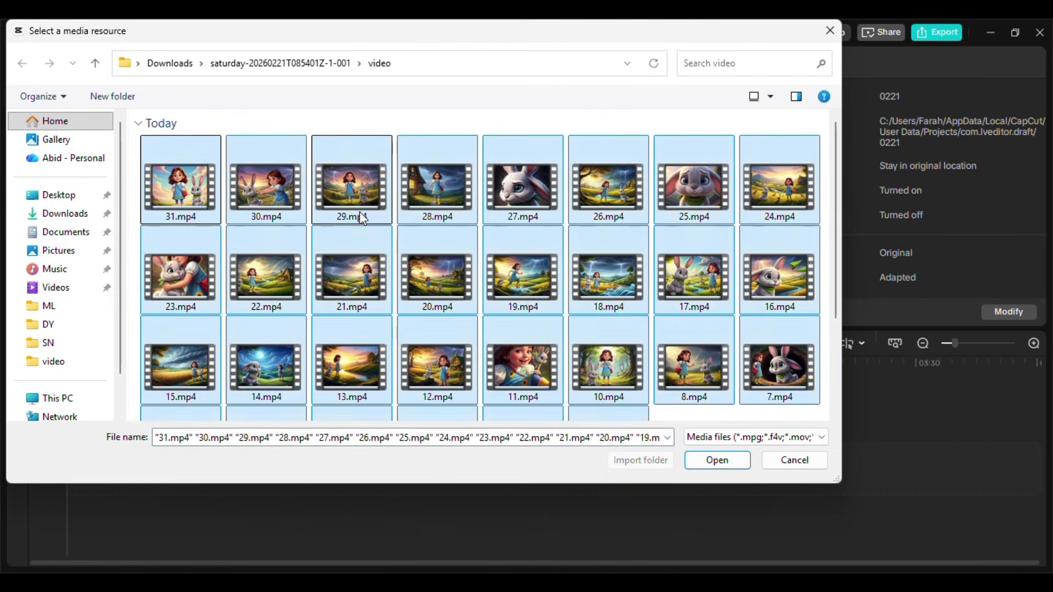
left_click(715, 459)
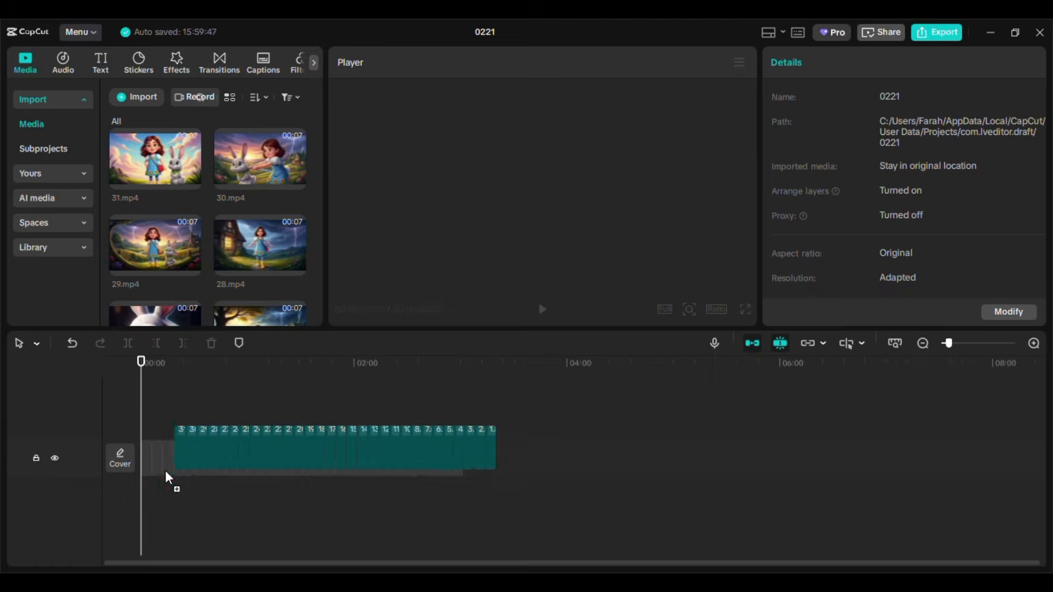
left_click_drag(169, 477, 148, 469)
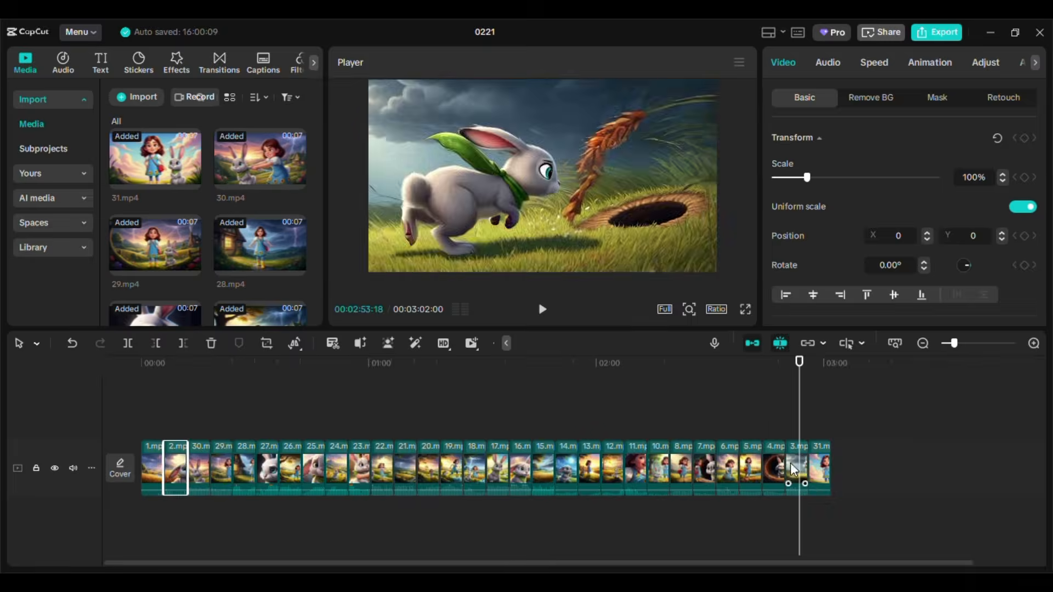
Step: Rearrange the scene clips on the timeline into ascending numerical order, from 1.mp4 to 31.mp4
left_click_drag(792, 470, 475, 469)
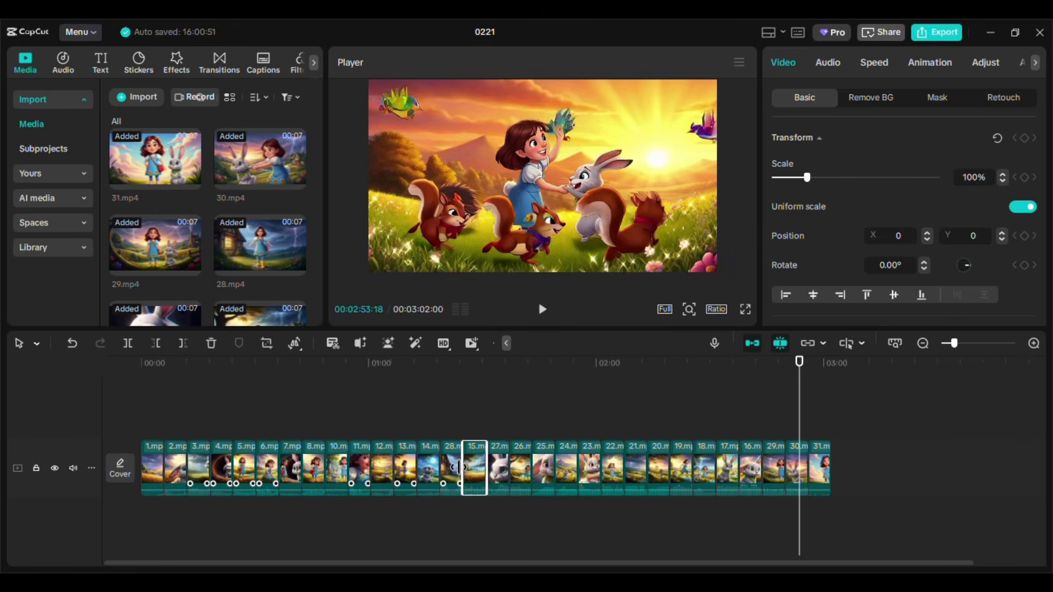
left_click(141, 363)
left_click_drag(705, 469, 499, 469)
left_click_drag(704, 470, 612, 470)
Step: Import the voice-over file download.wav and place it beneath the video clips from the start of the timeline
left_click(136, 97)
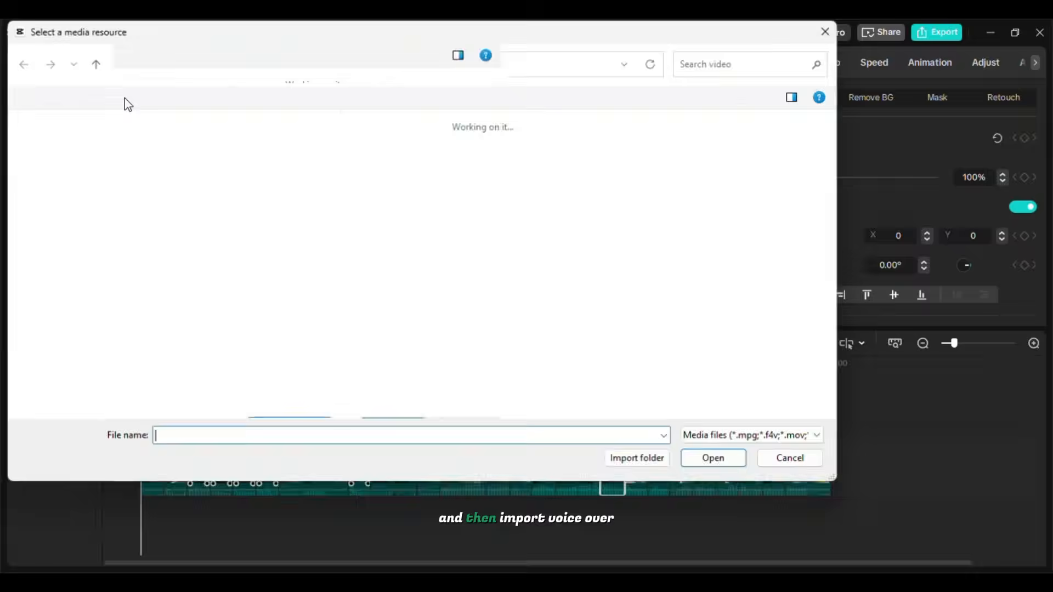
left_click(222, 182)
left_click(717, 459)
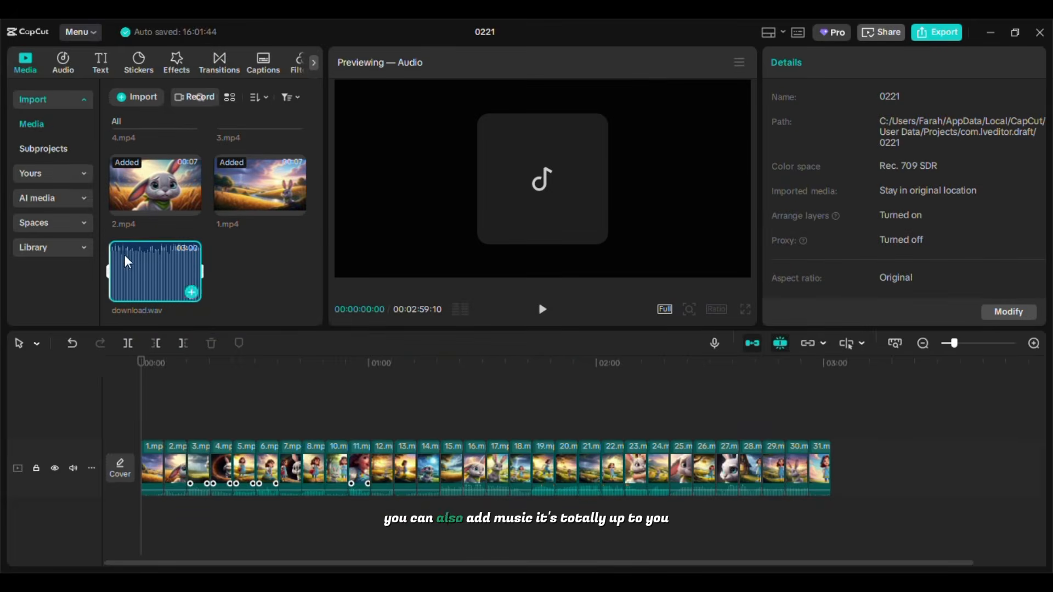
left_click_drag(155, 271, 146, 527)
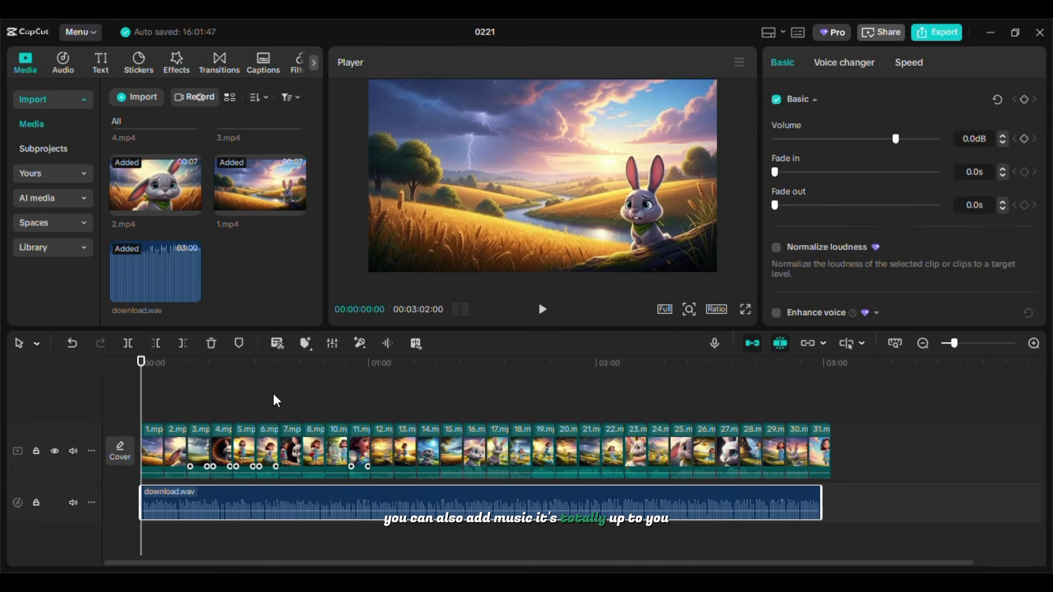
Step: Slow down the opening scene clips to match the narration, playing them back against the voice-over to check the timing
left_click(155, 447)
left_click(874, 62)
left_click(543, 310)
mouse_move(811, 160)
left_mouse_down()
mouse_move(787, 160)
mouse_move(804, 160)
left_mouse_up()
left_click(183, 451)
left_click(542, 309)
left_click(542, 309)
left_click(155, 452)
left_click(542, 310)
left_click(542, 310)
Step: Match the remaining clips' speeds to the voice-over, setting the clip of the girl offering the rabbit a flower to 0.70x
left_click(272, 451)
left_click(542, 312)
left_click(542, 311)
left_click(325, 451)
left_click(384, 452)
left_click_drag(811, 160, 797, 160)
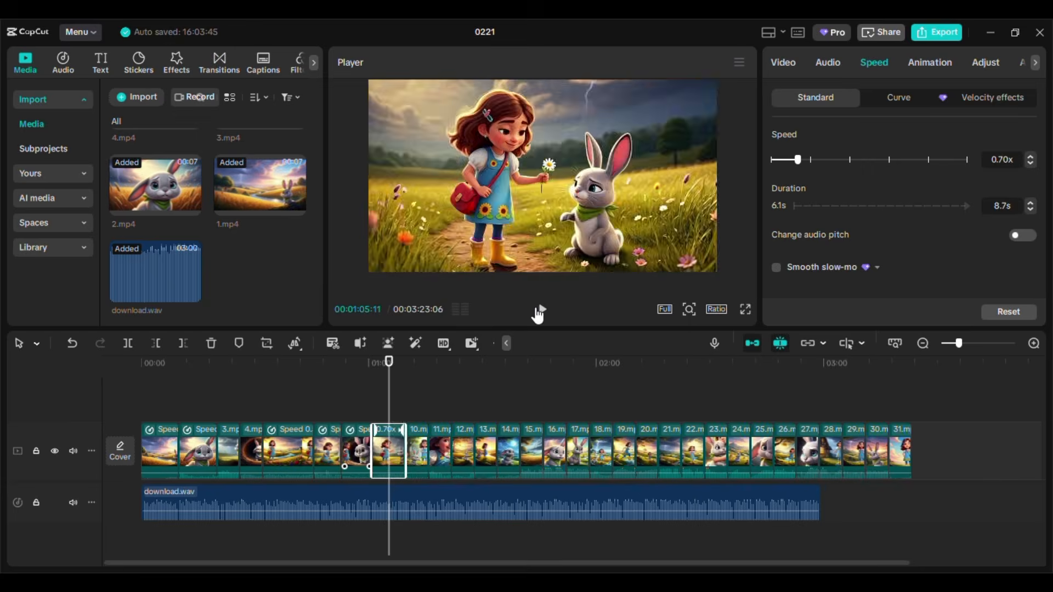
left_click(542, 312)
left_click(355, 451)
left_click(141, 363)
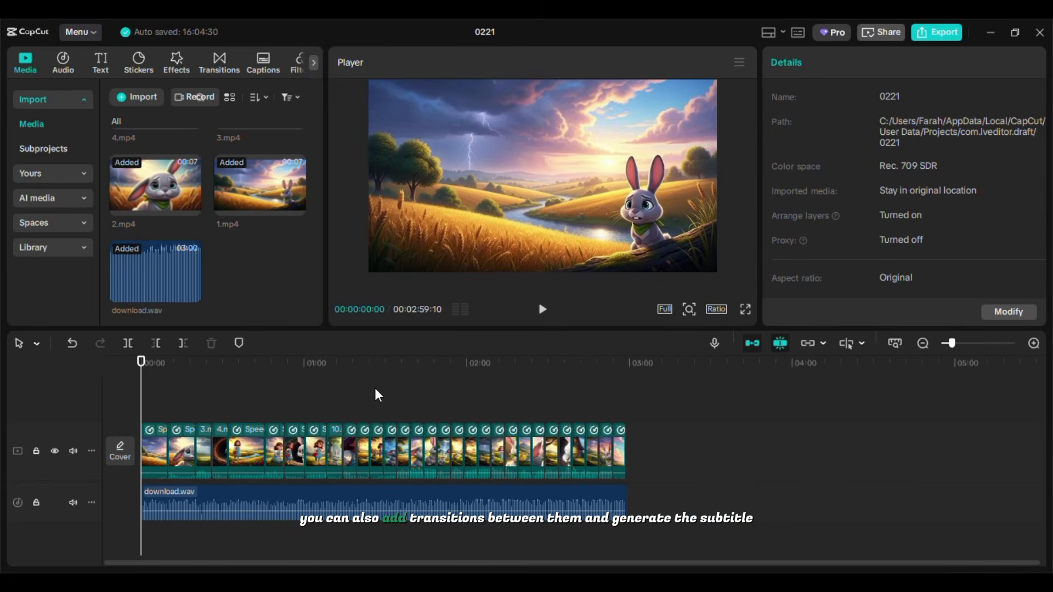
Step: Apply the Classic Black Fade transition with a 0.5 s duration between all the clips
left_click(219, 68)
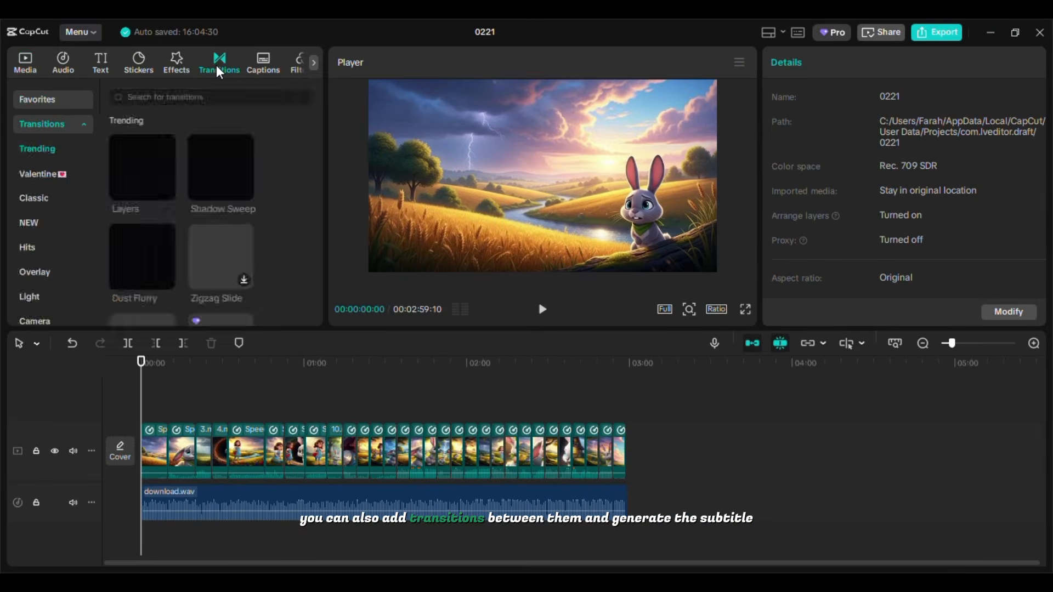
scroll(201, 249, "down", 15)
left_click(1004, 312)
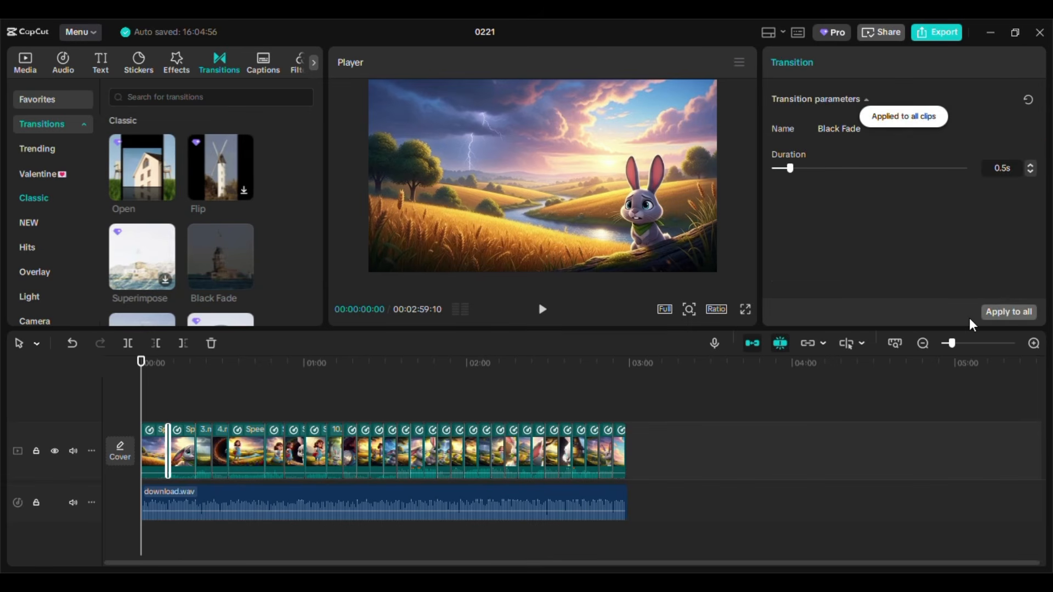
Step: Generate captions from the voice-over using a Classic template with green word highlighting, and play back the video to check them
left_click(263, 73)
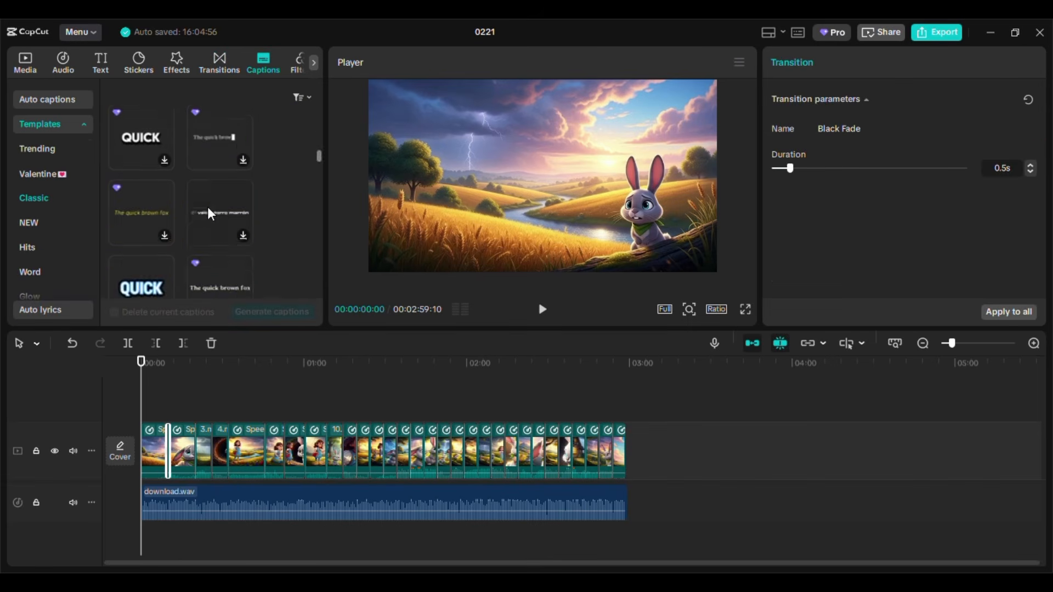
left_click(220, 197)
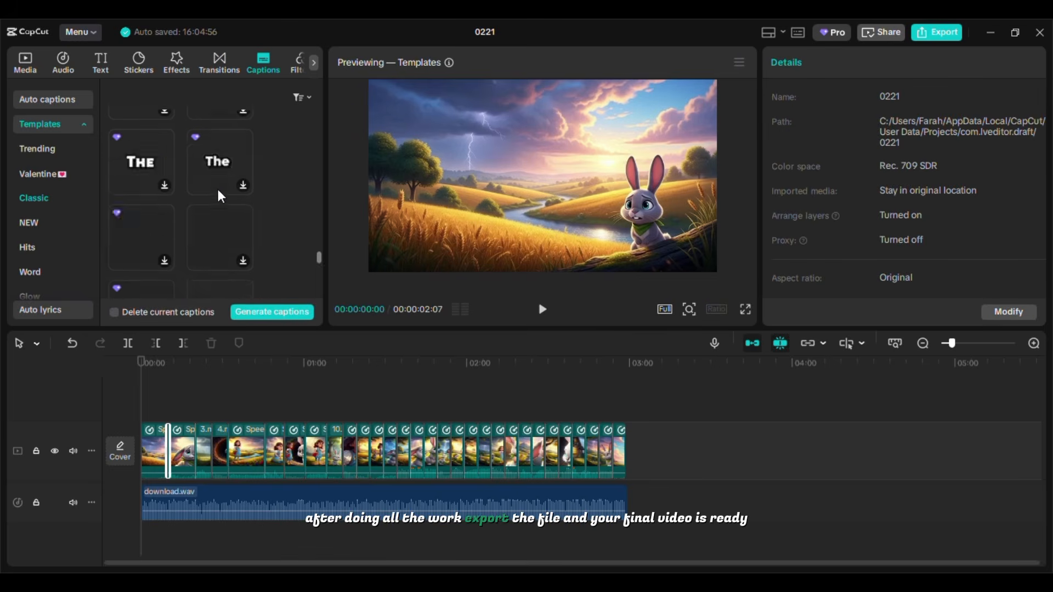
left_click(264, 313)
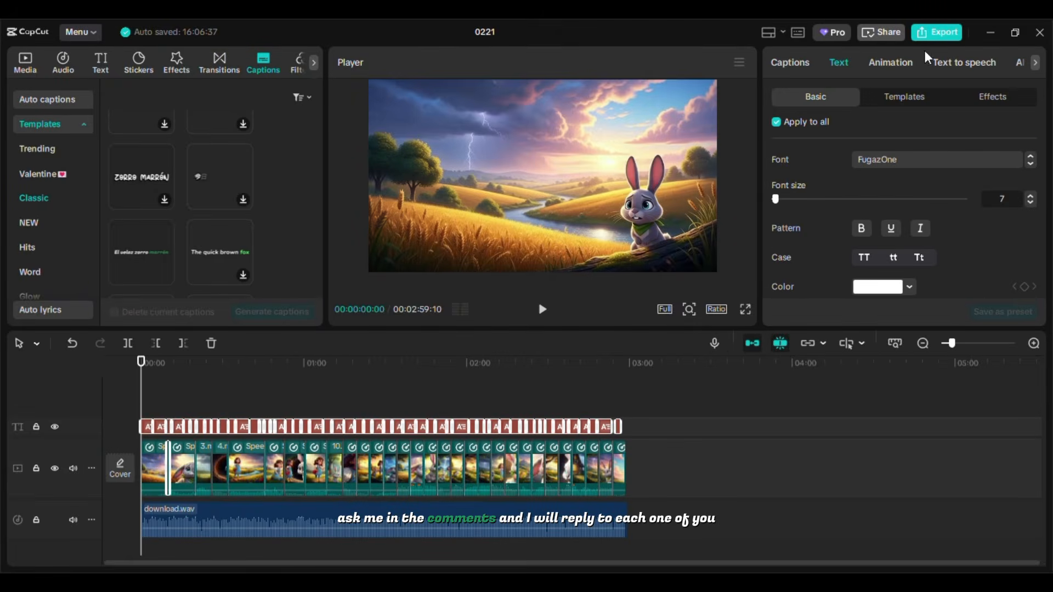
left_click_drag(142, 399, 152, 400)
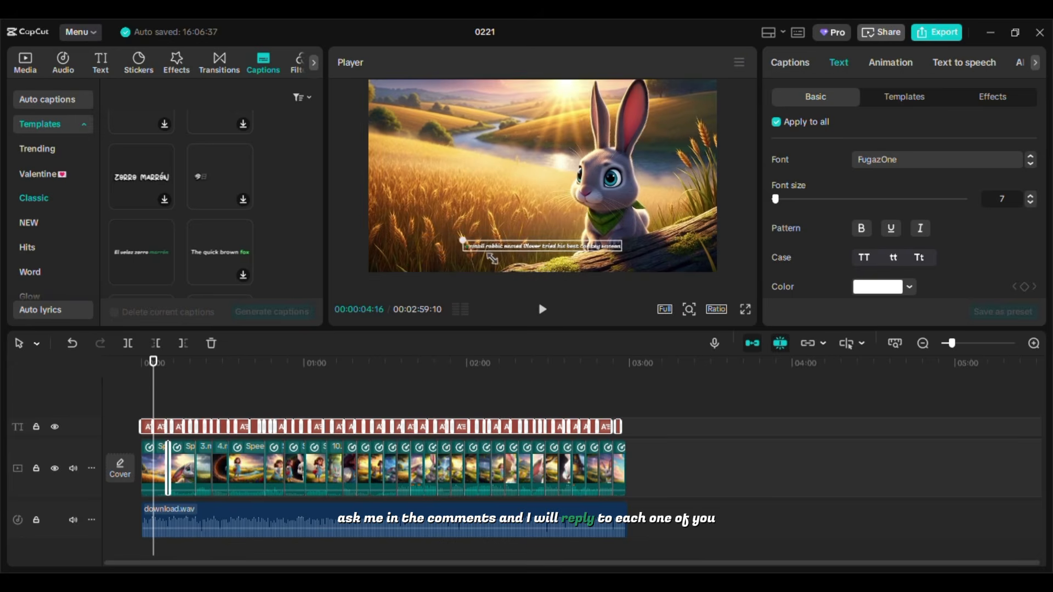
left_click(542, 309)
left_click(153, 403)
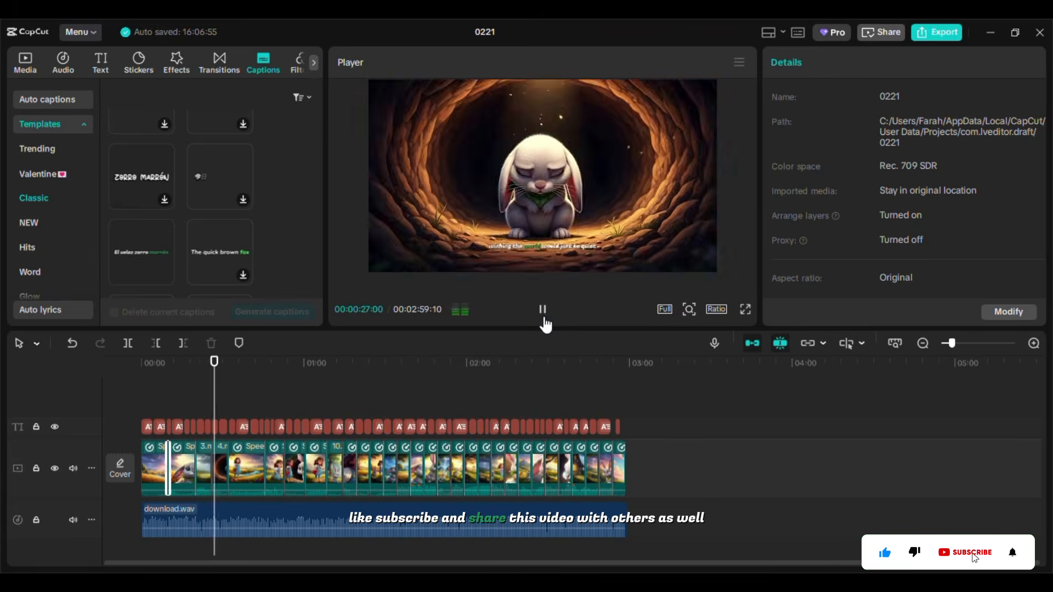
left_click(540, 316)
Step: Open the export settings for the finished video and clear its file name
left_click(936, 33)
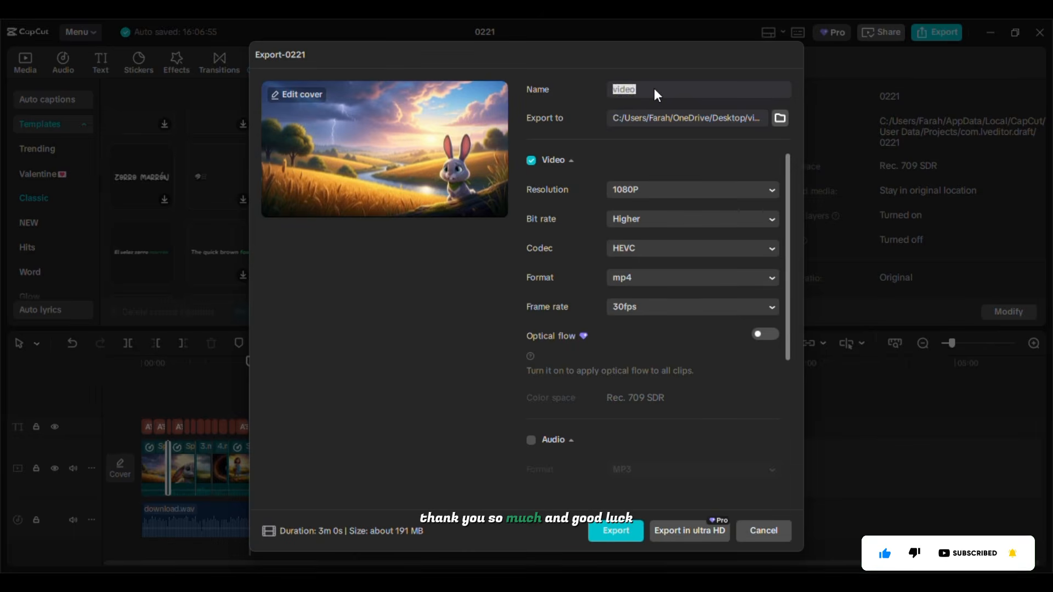
key("BackSpace")
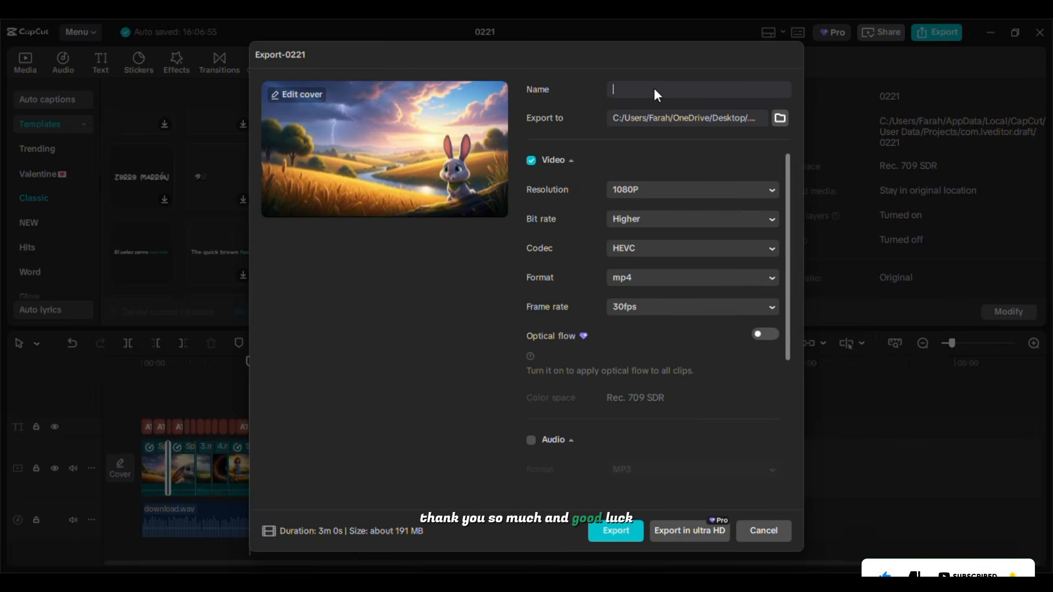